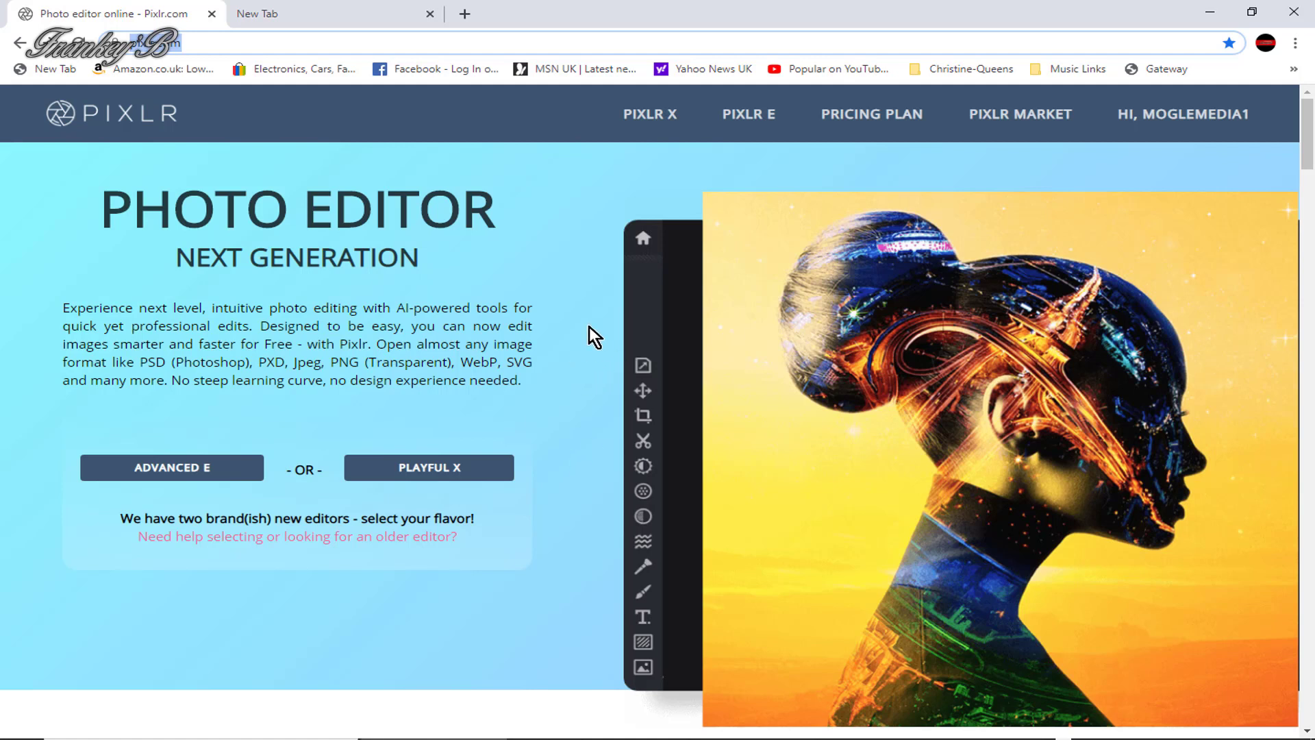
# Step: Open the advanced Pixlr E editor page and scroll through it
pyautogui.click(747, 116)
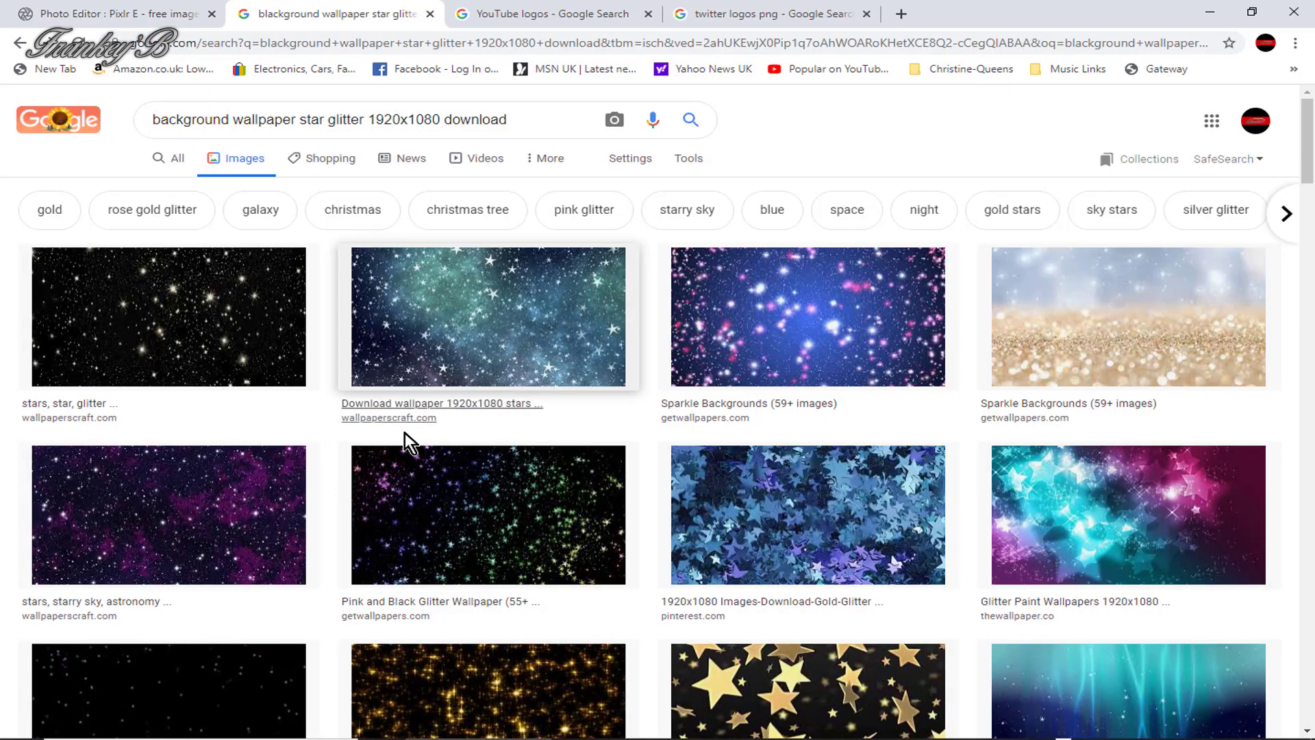
pyautogui.scroll(-2, 361, 551)
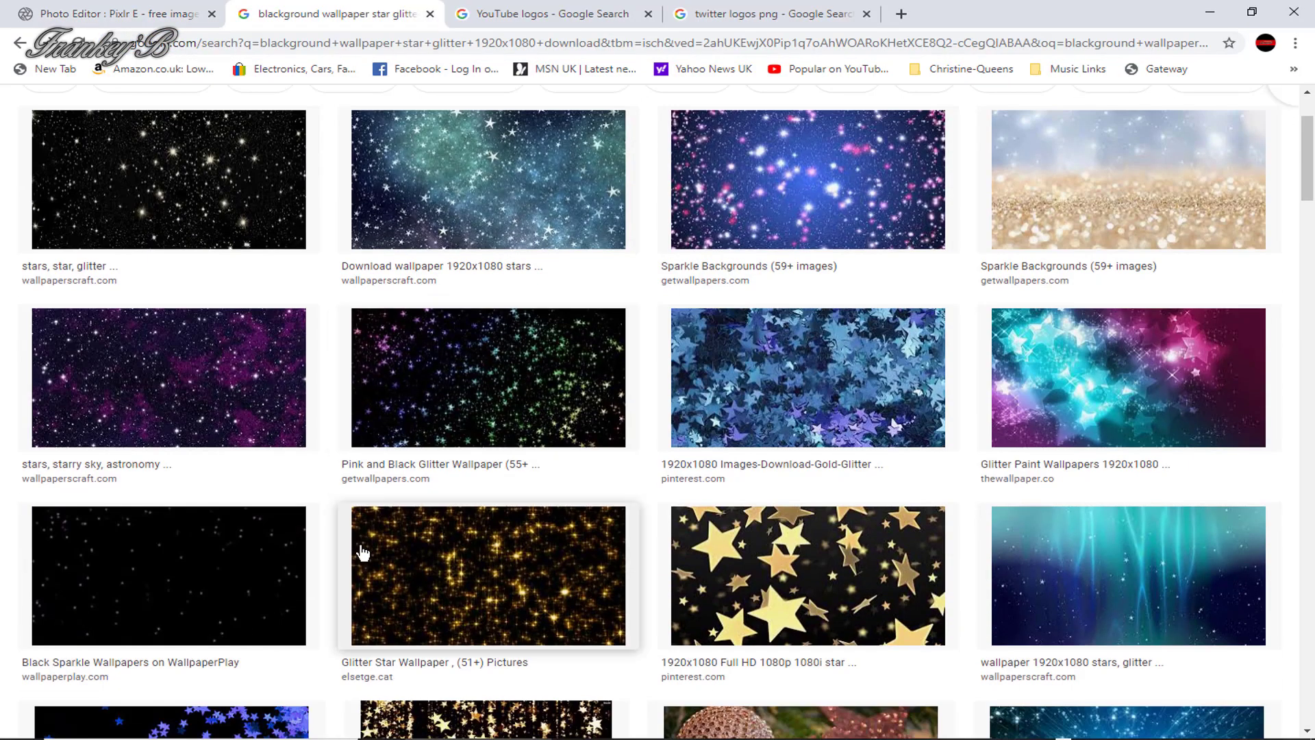
pyautogui.scroll(2, 287, 385)
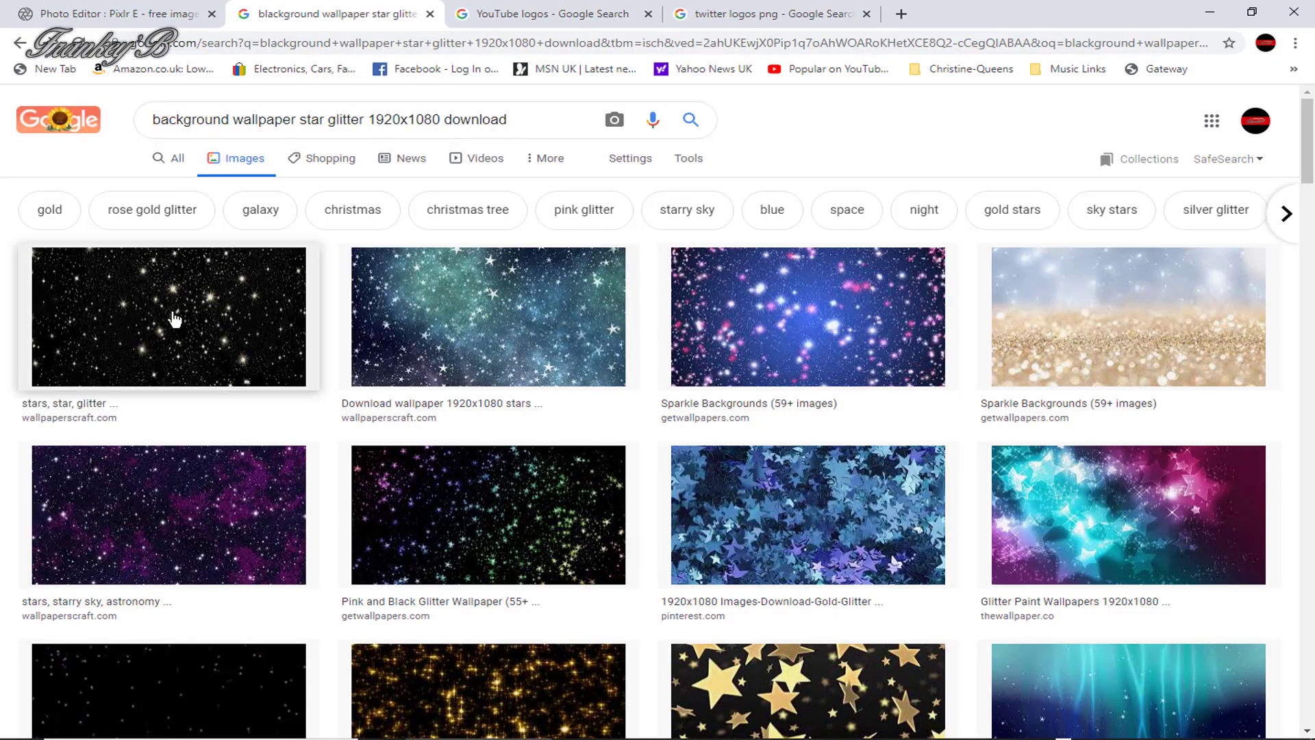
pyautogui.scroll(-8, 211, 354)
pyautogui.scroll(-15, 208, 348)
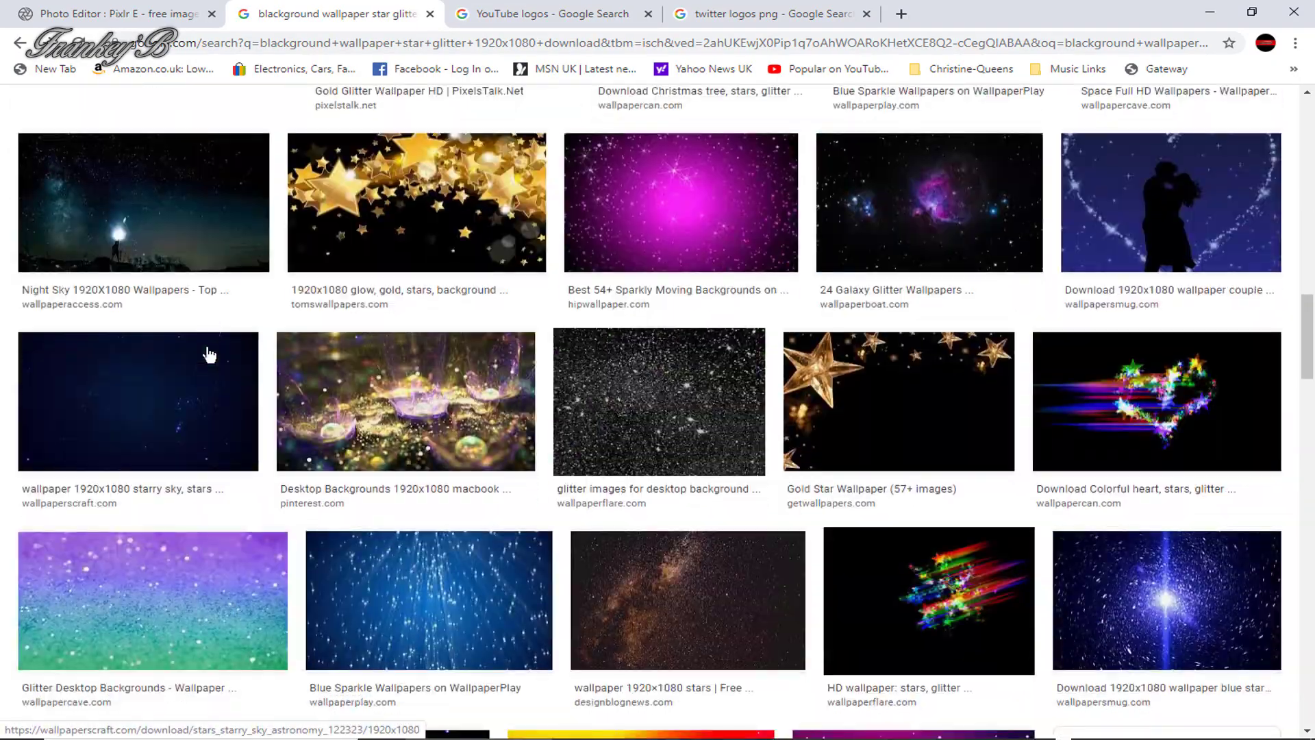
pyautogui.scroll(16, 208, 348)
pyautogui.scroll(6, 324, 394)
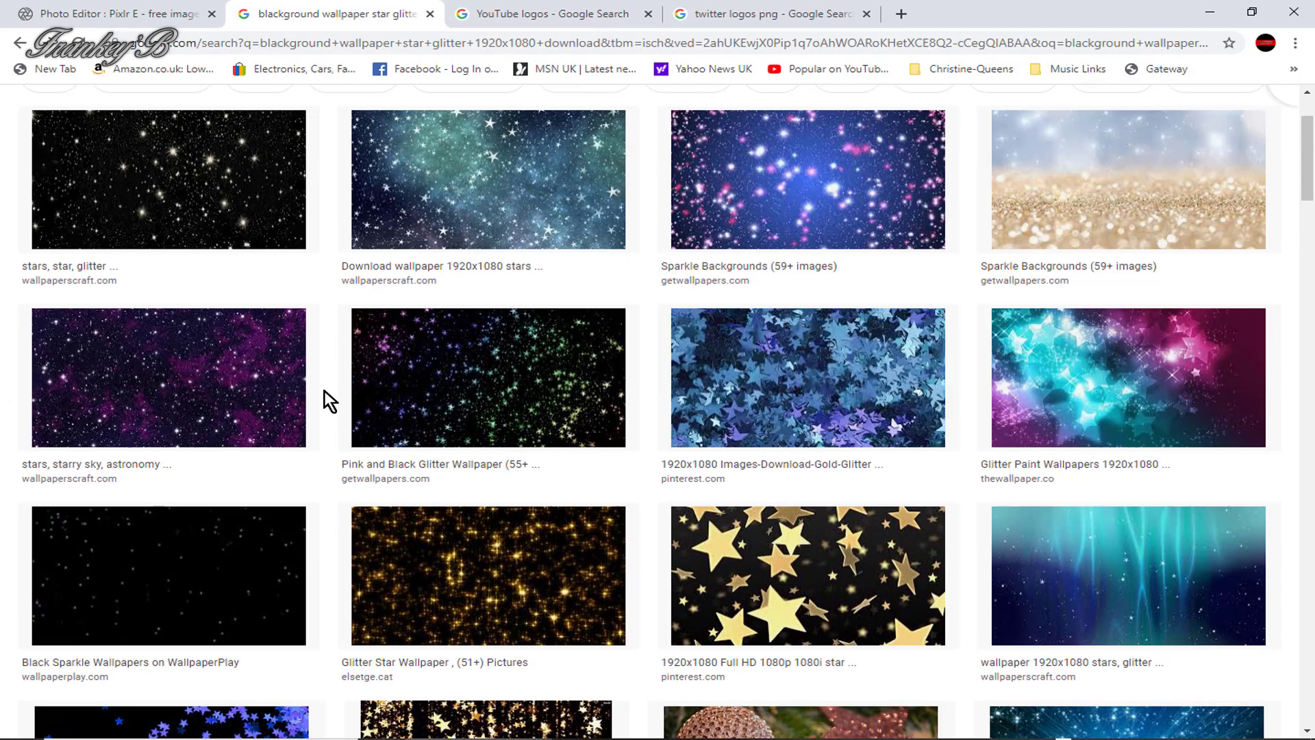
pyautogui.scroll(2, 323, 391)
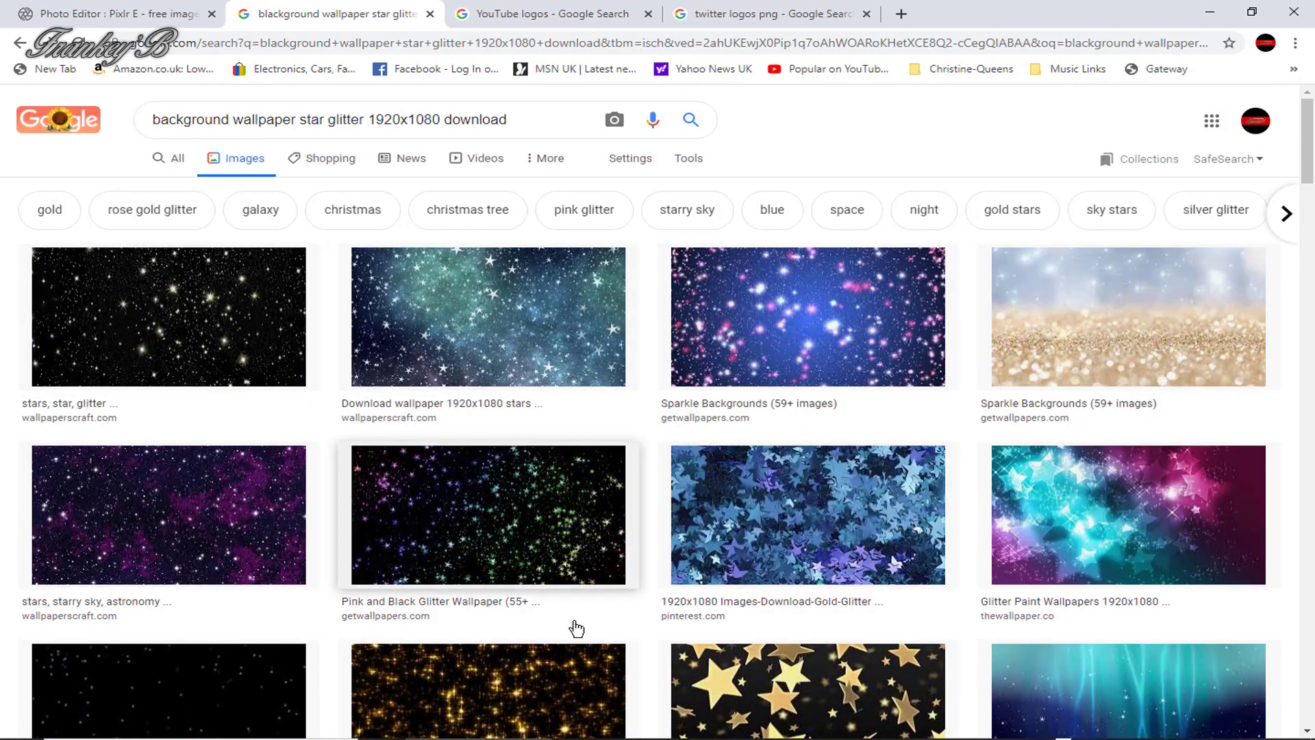
pyautogui.scroll(-6, 576, 617)
pyautogui.scroll(6, 576, 599)
# Step: Preview the black star glitter wallpaper in Google Images
pyautogui.click(175, 343)
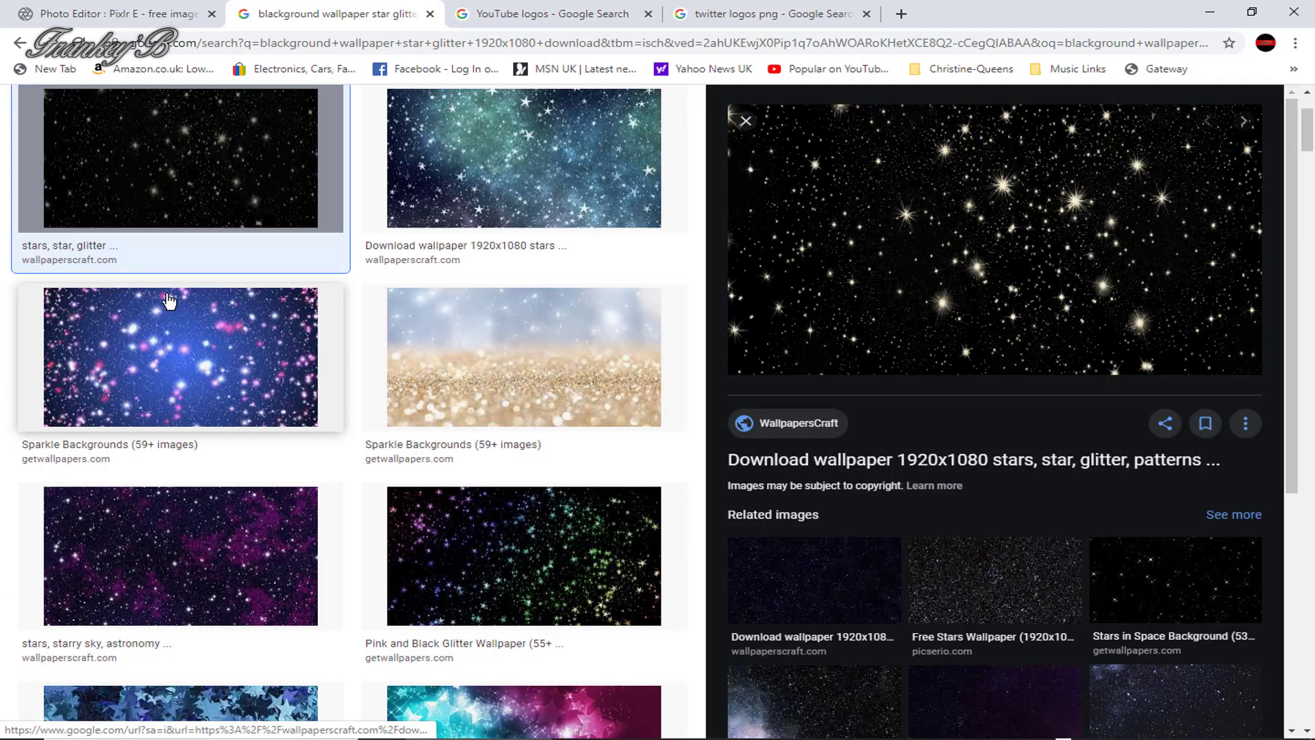
pyautogui.scroll(-6, 405, 353)
pyautogui.scroll(-5, 405, 353)
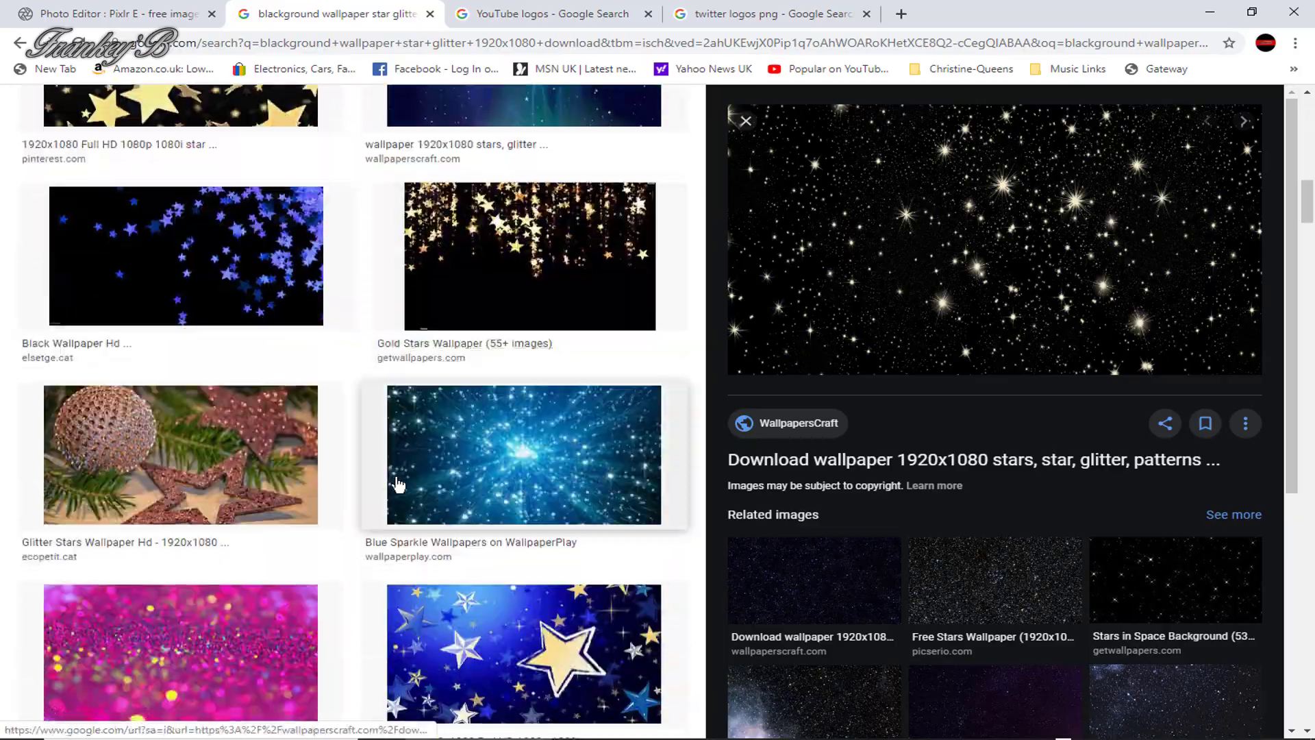
pyautogui.scroll(5, 398, 479)
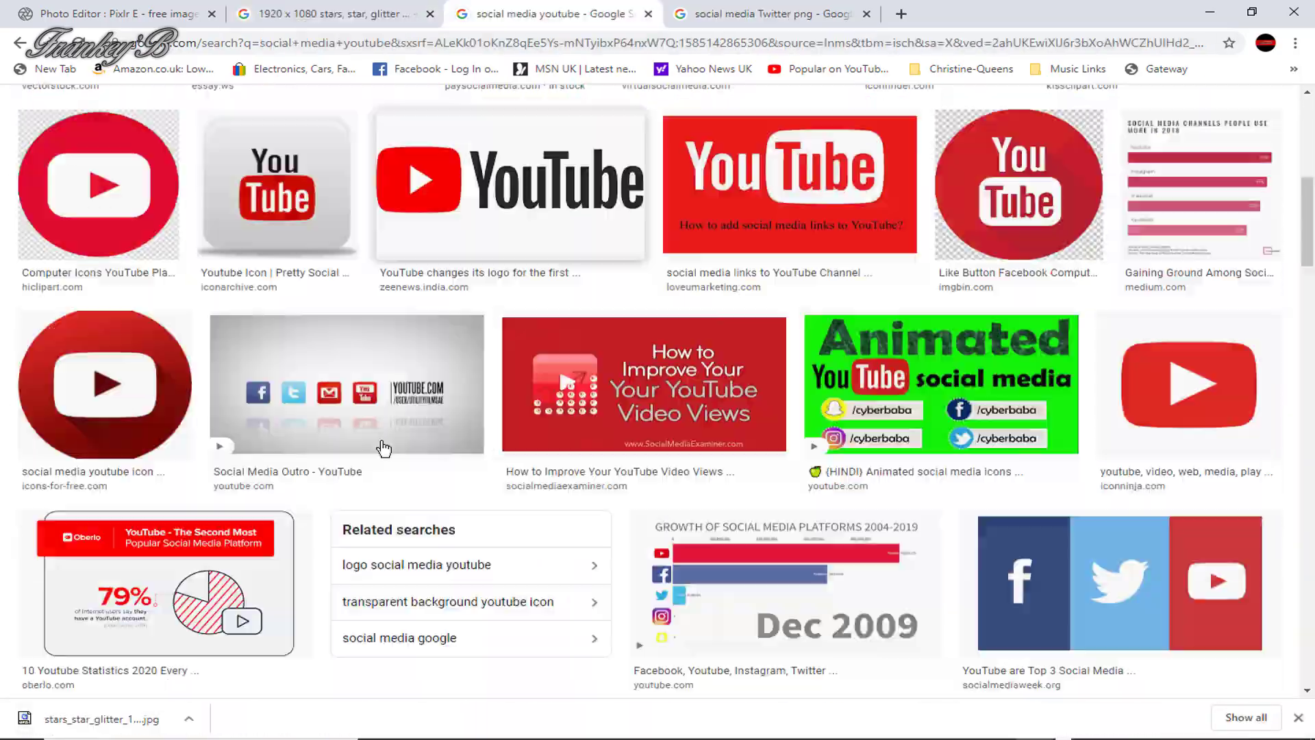
pyautogui.scroll(-10, 384, 448)
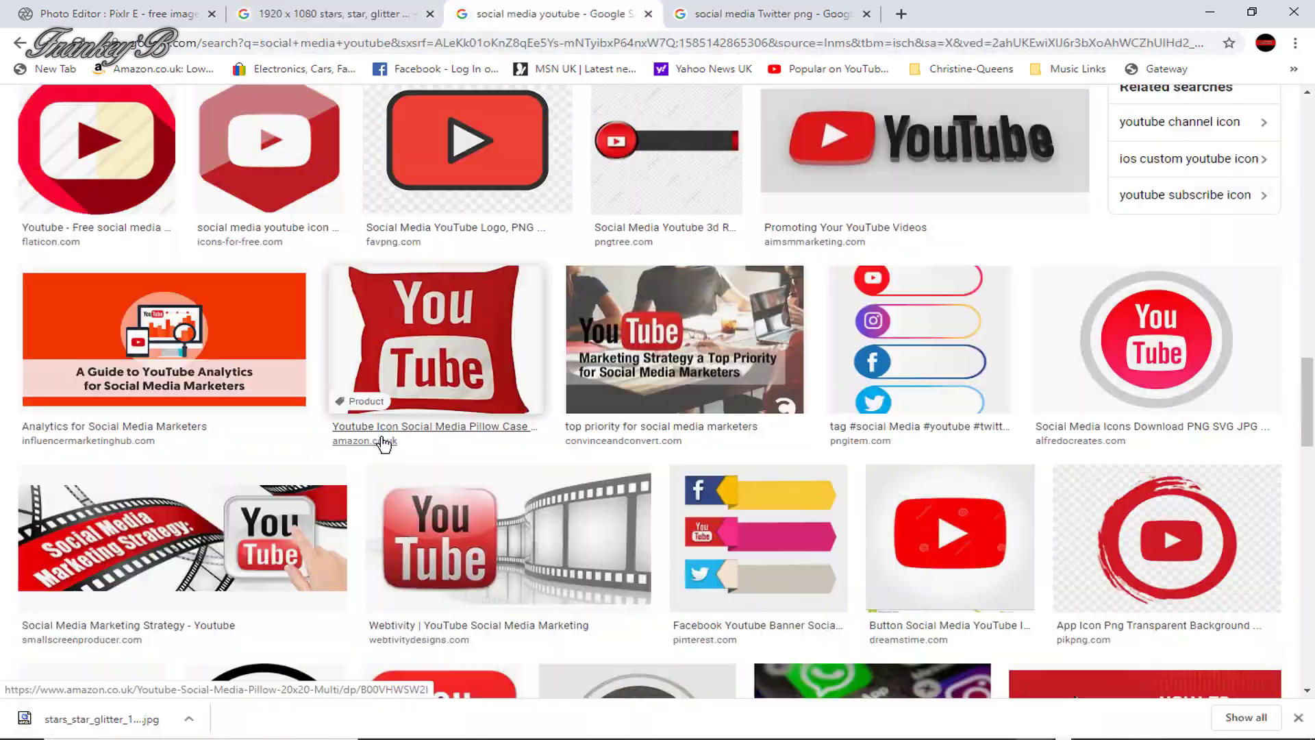
pyautogui.scroll(14, 619, 565)
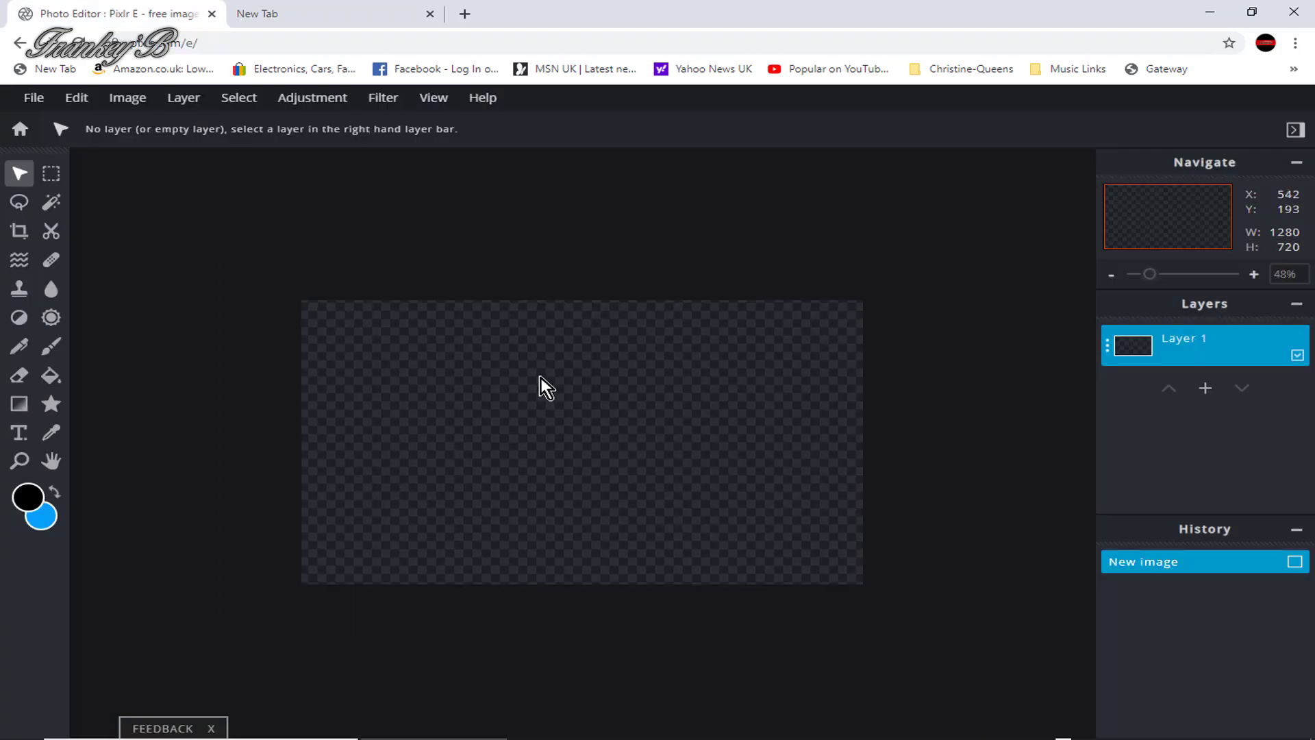
pyautogui.scroll(3, 541, 377)
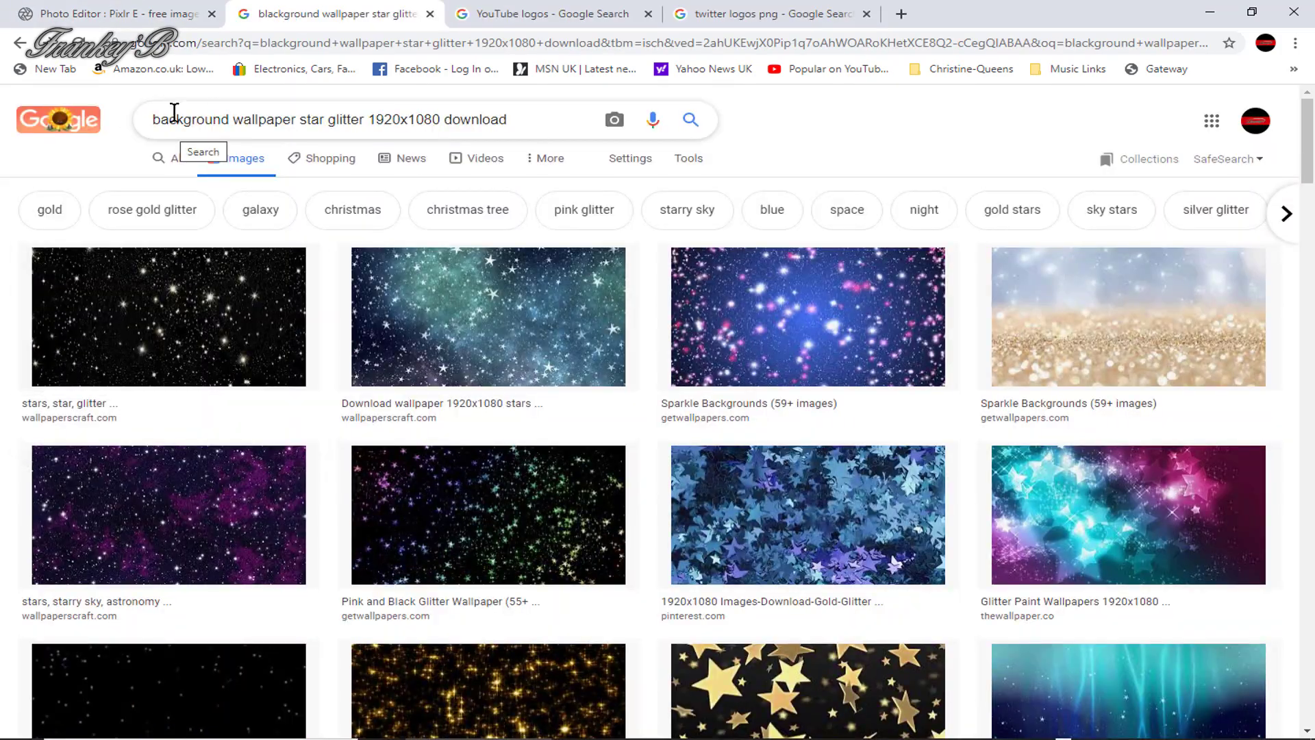
pyautogui.scroll(-10, 214, 368)
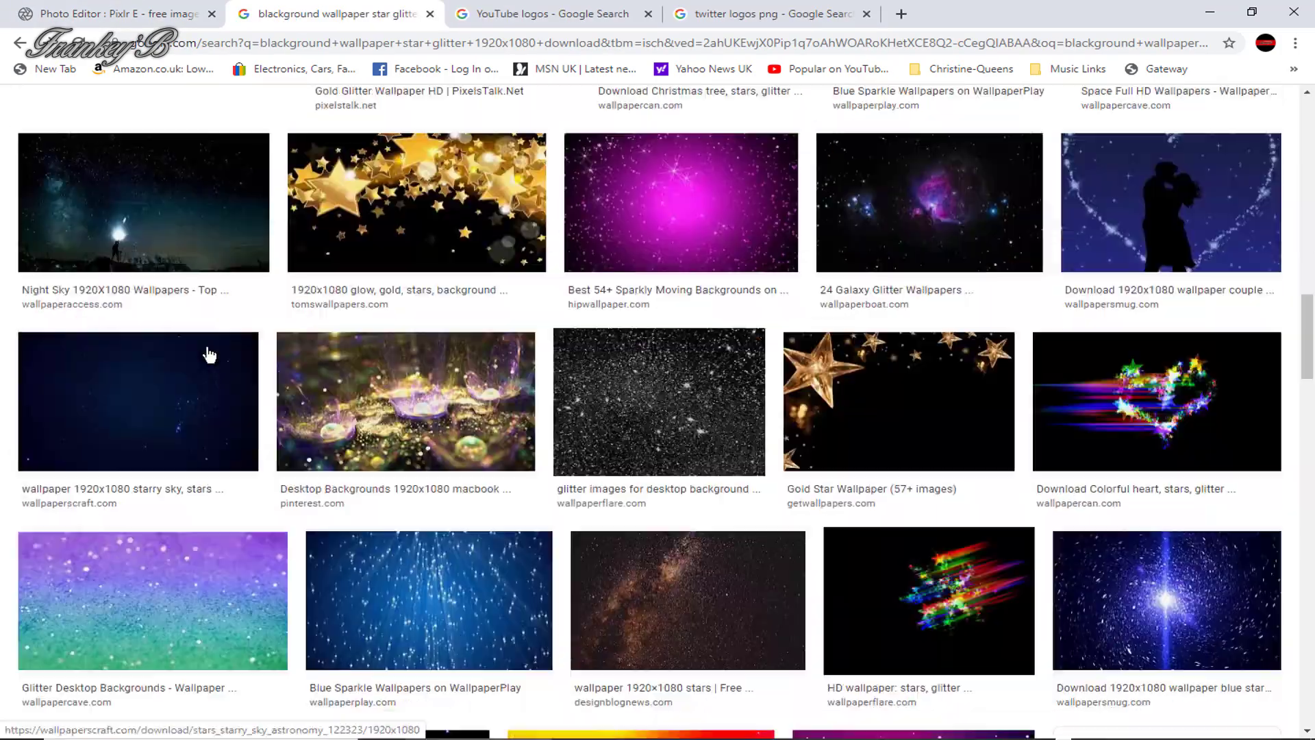
pyautogui.scroll(8, 499, 459)
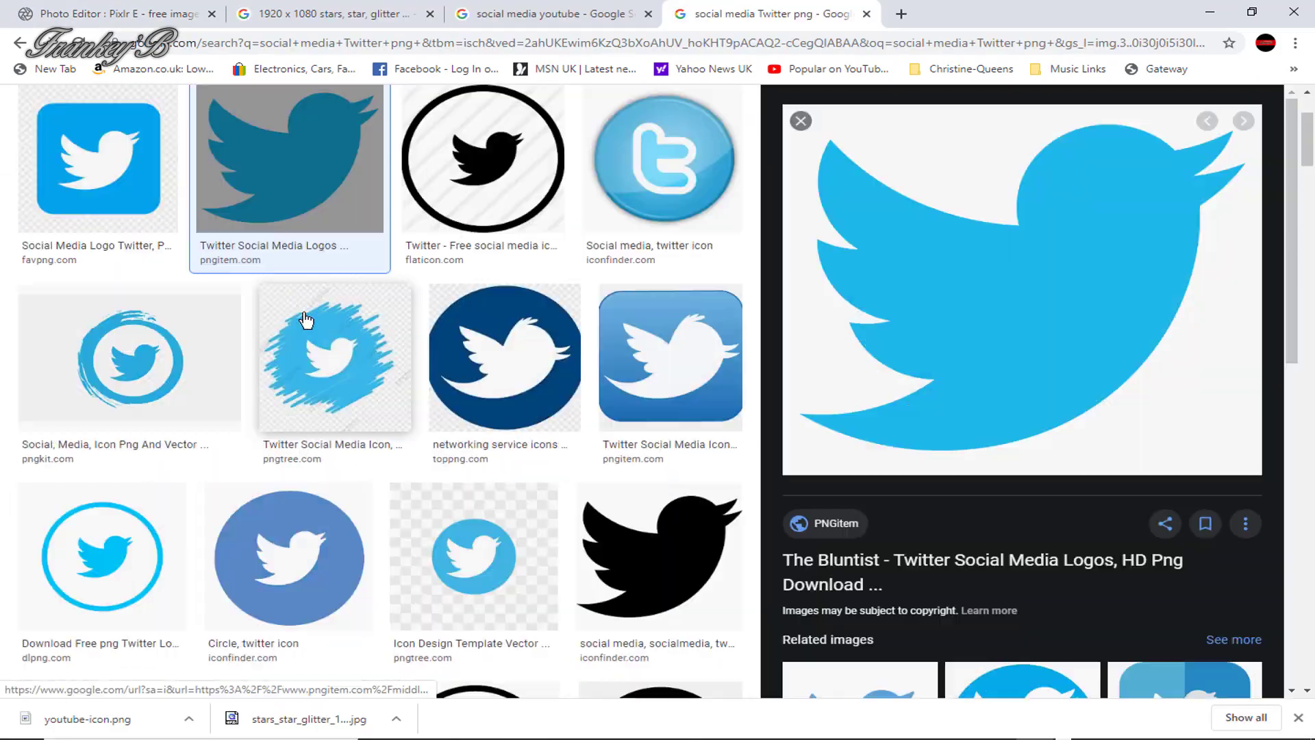
# Step: Save the blue Twitter bird logo image to disk
pyautogui.rightClick(959, 267)
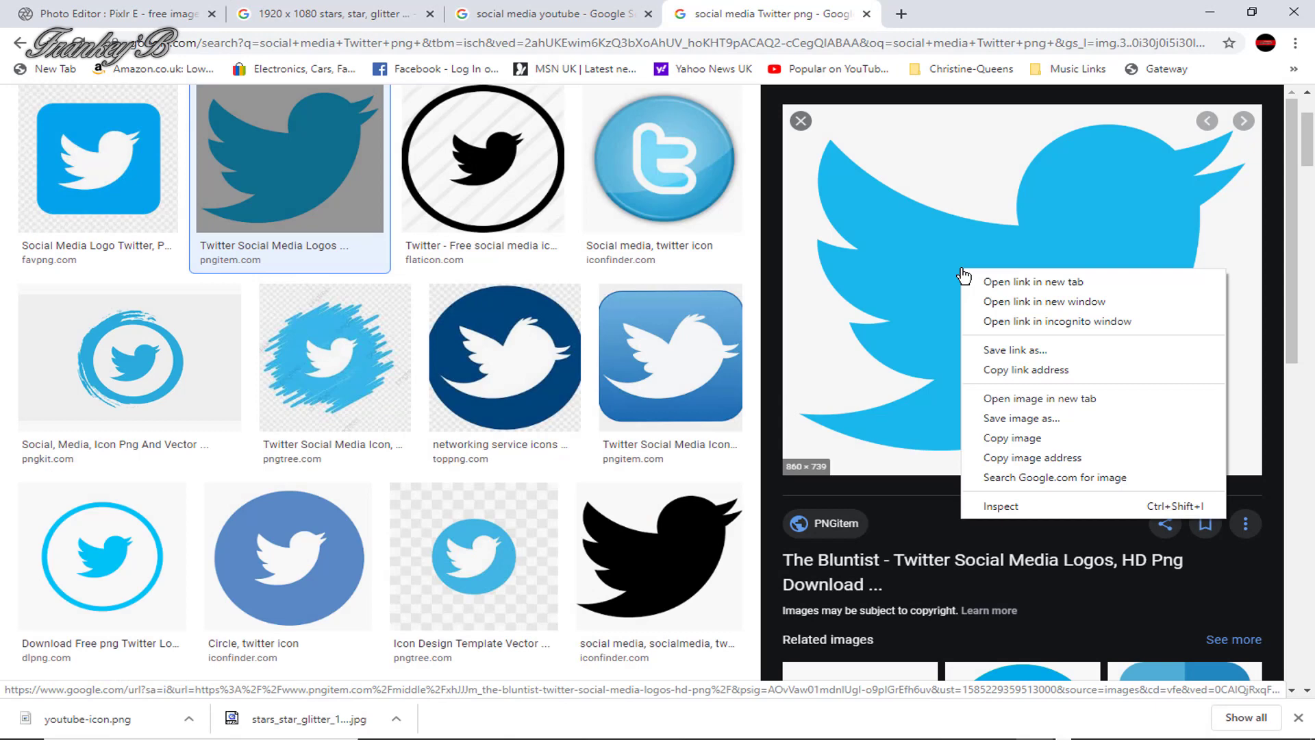
pyautogui.click(993, 418)
pyautogui.click(825, 368)
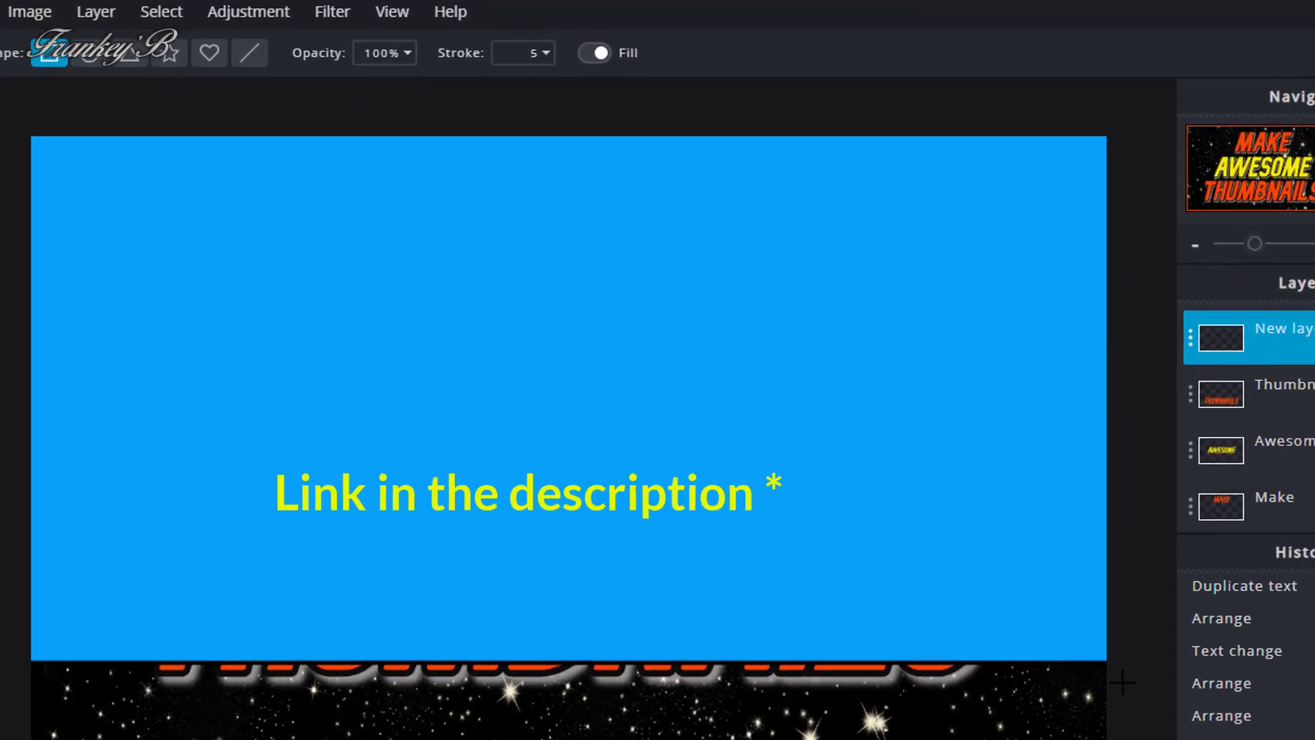
# Step: Stretch the blue box's bottom edge slightly lower on the finished thumbnail
pyautogui.moveTo(1129, 700); pyautogui.dragTo(1133, 739)
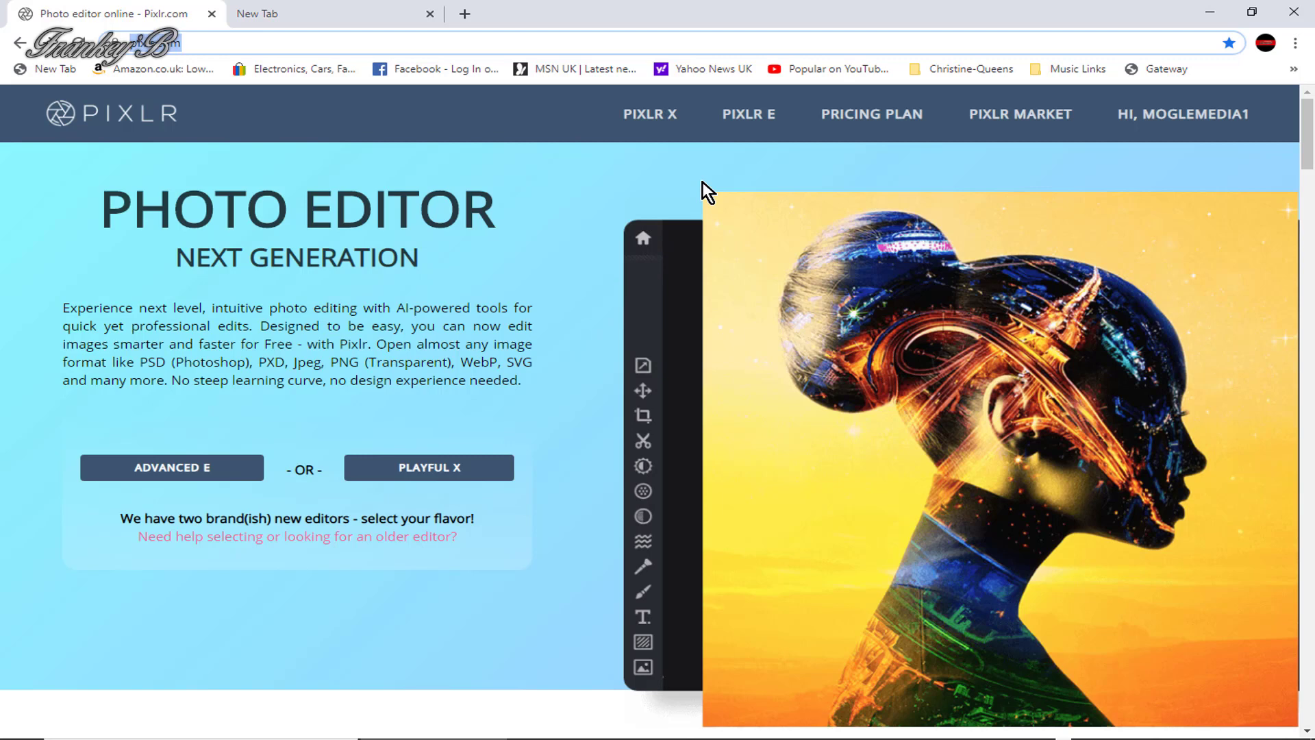
# Step: Create a transparent 1280×720 Web 720p image named 'Thumbnails'
pyautogui.click(741, 118)
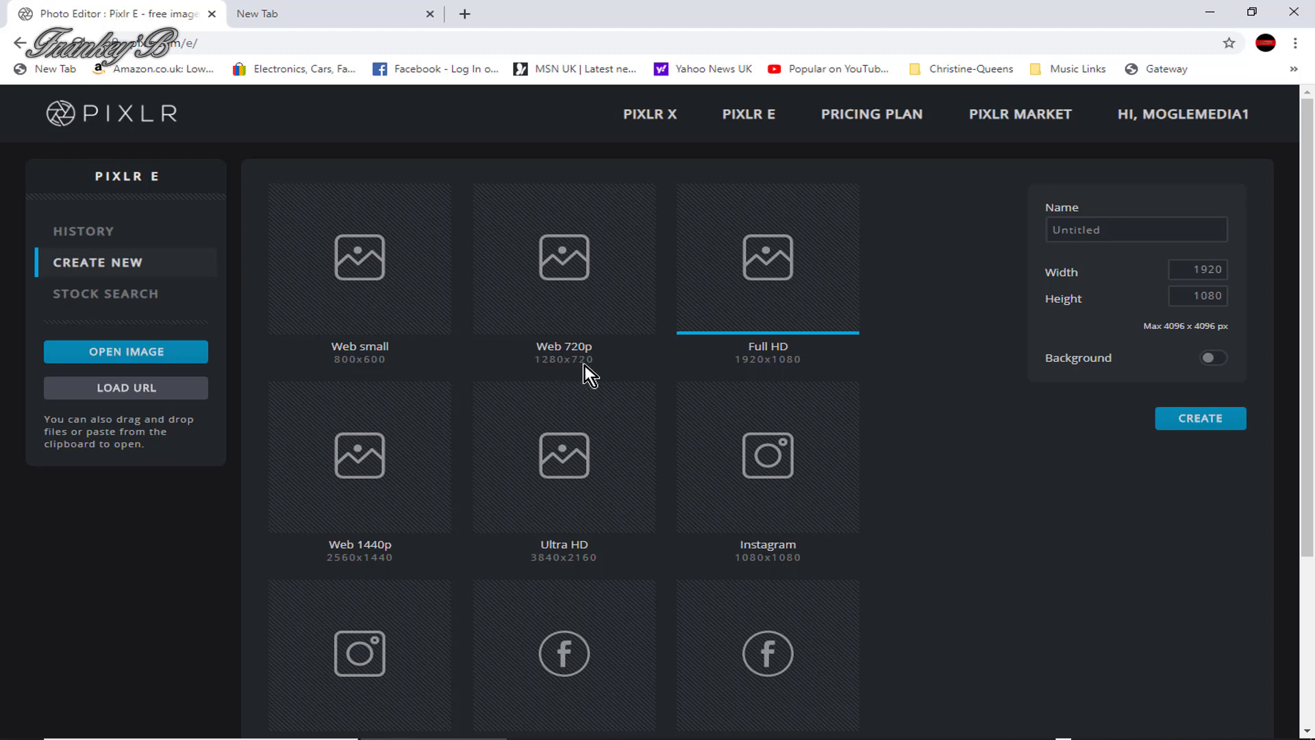
pyautogui.click(555, 364)
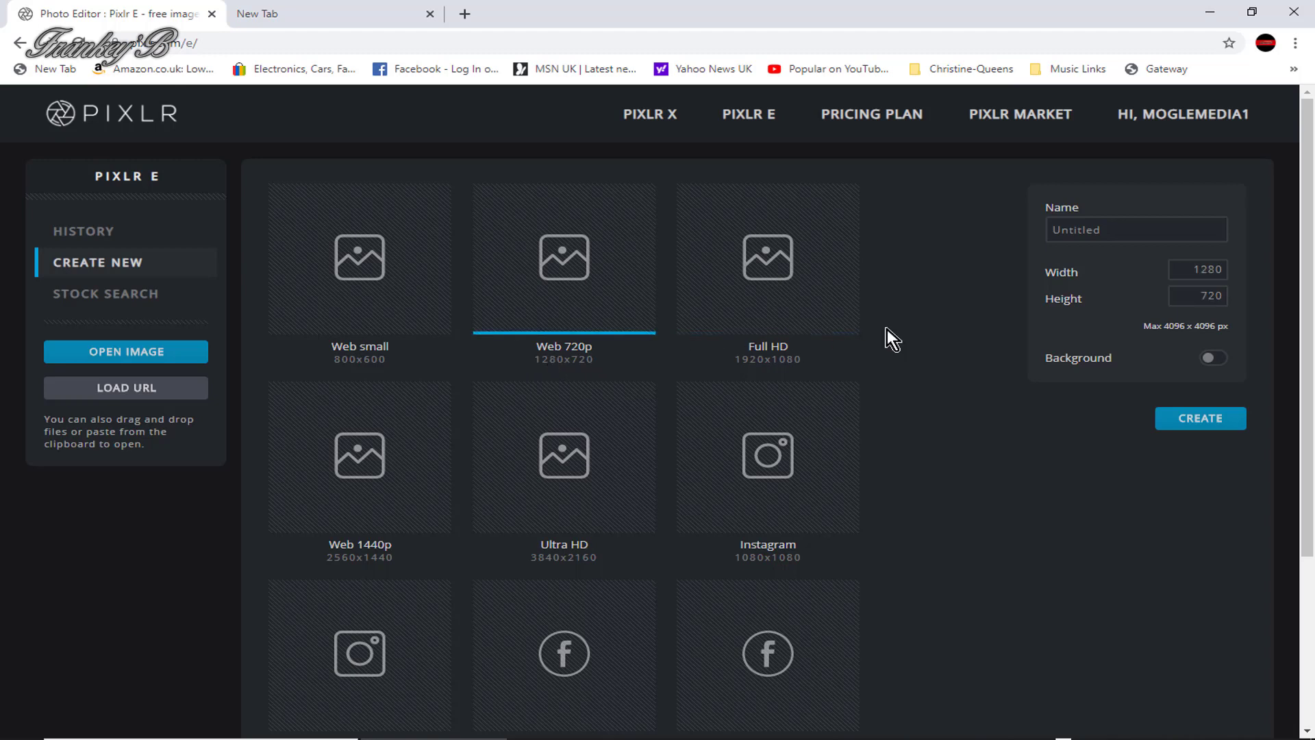
pyautogui.click(1113, 231)
pyautogui.write('Thum')
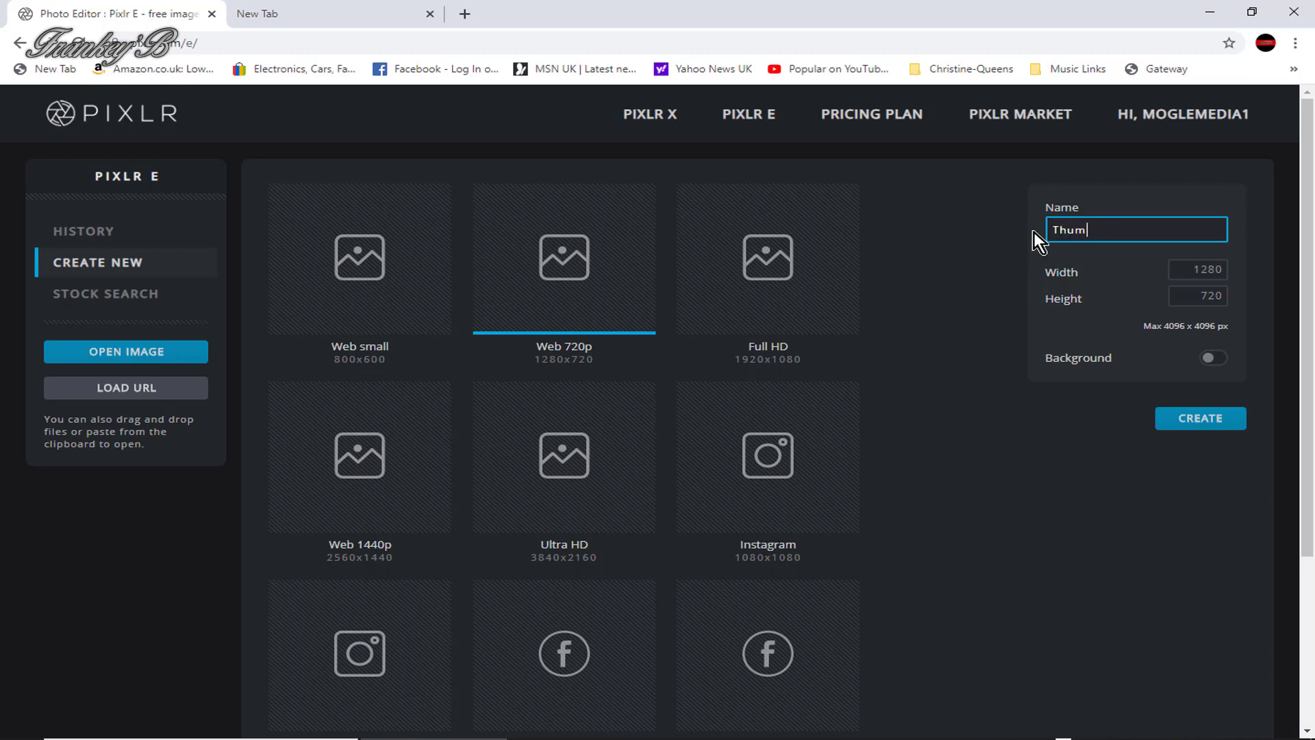
pyautogui.write('bnails')
pyautogui.click(1214, 358)
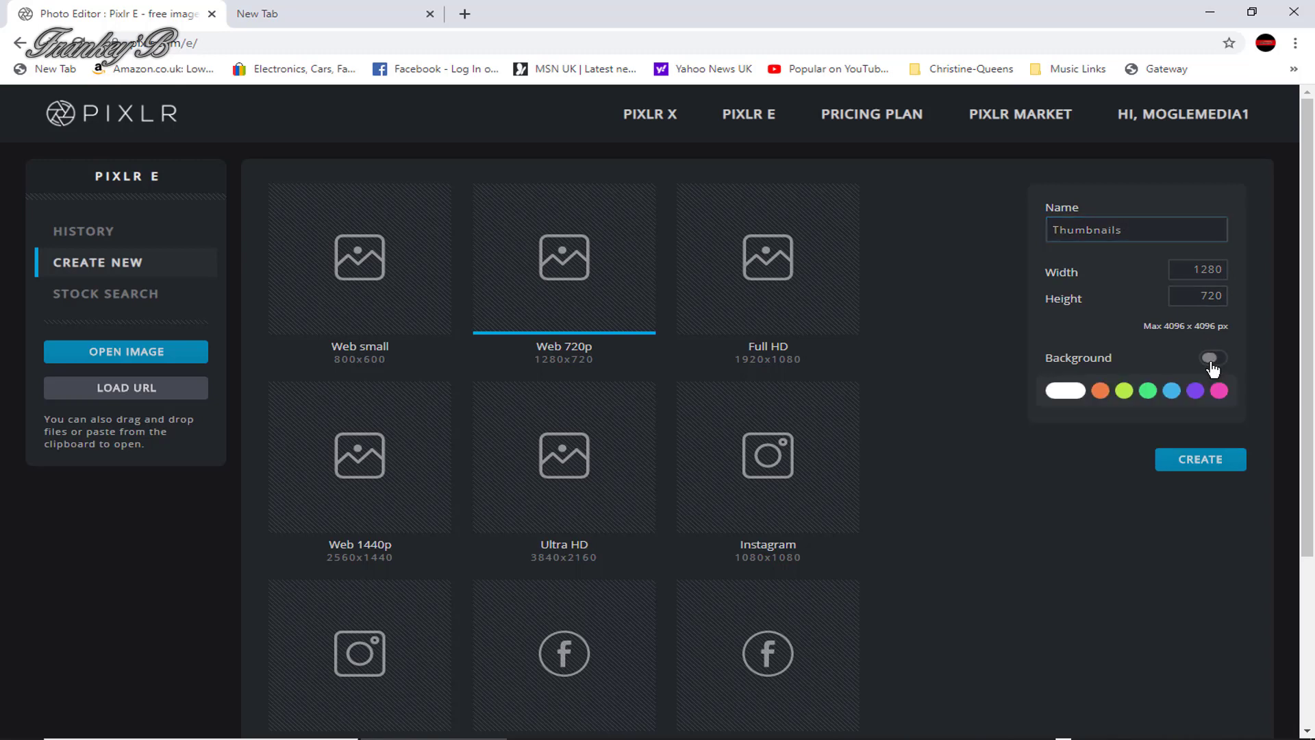
pyautogui.click(1215, 359)
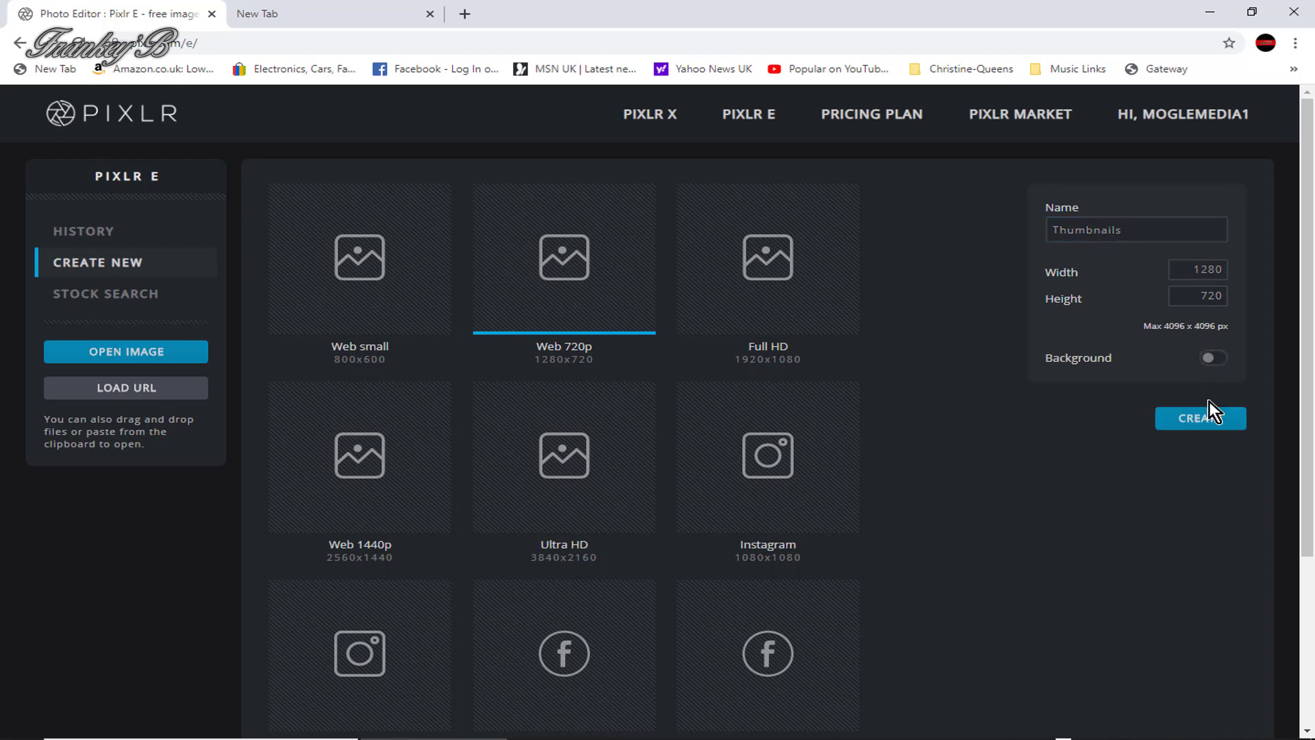
pyautogui.click(1210, 419)
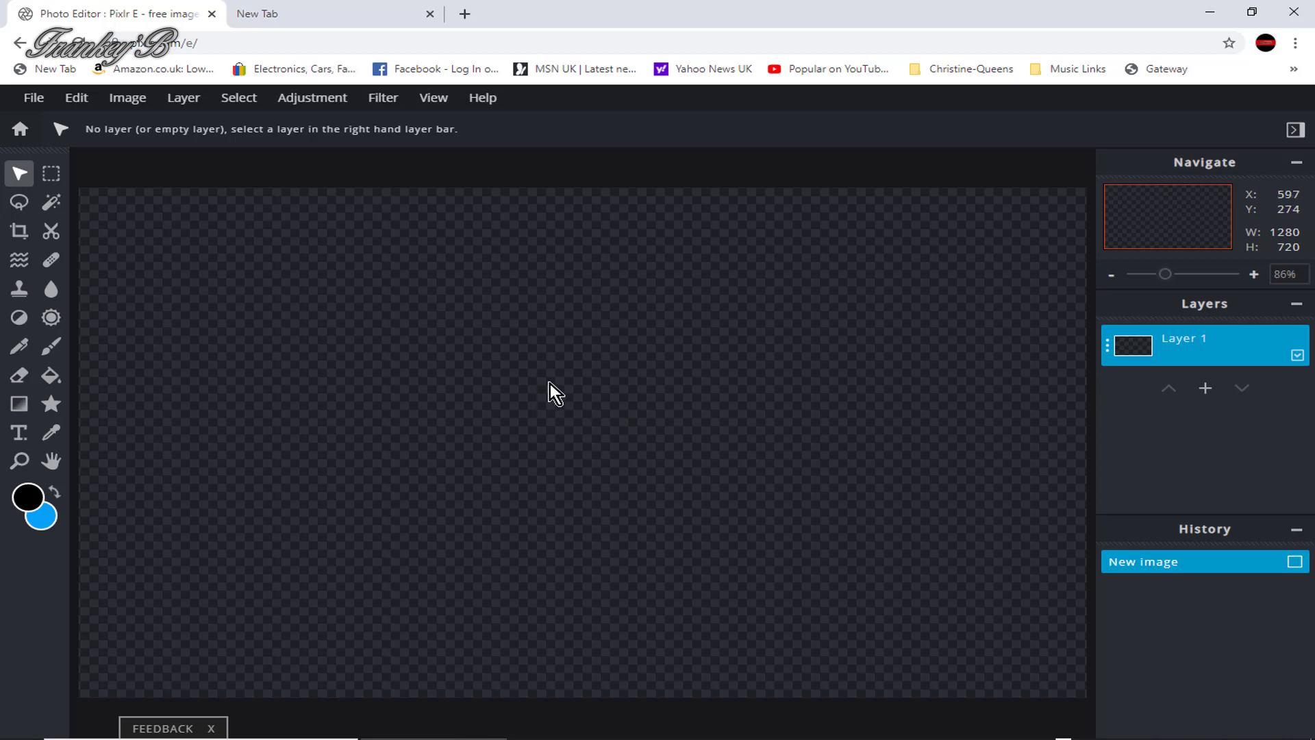
# Step: Zoom the blank Thumbnails canvas in and out with the mouse wheel
pyautogui.scroll(-3, 541, 378)
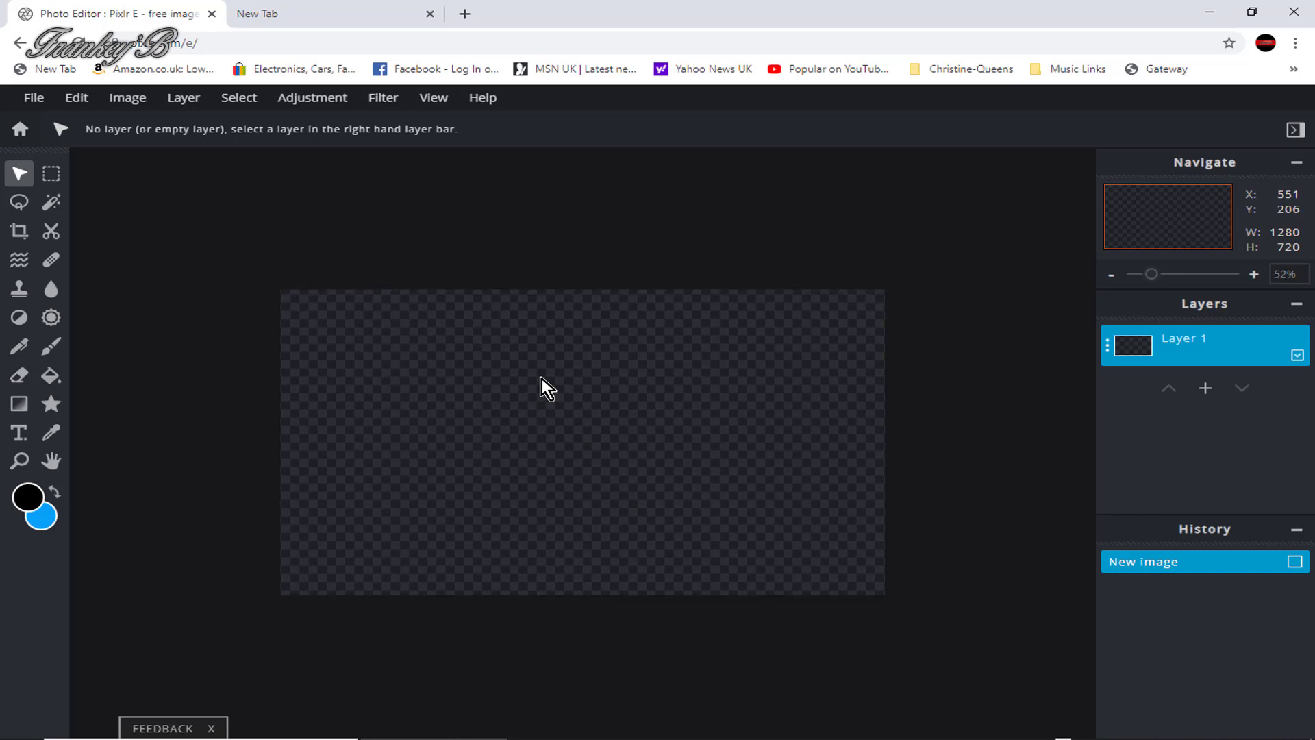
pyautogui.scroll(-1, 542, 378)
pyautogui.scroll(3, 541, 378)
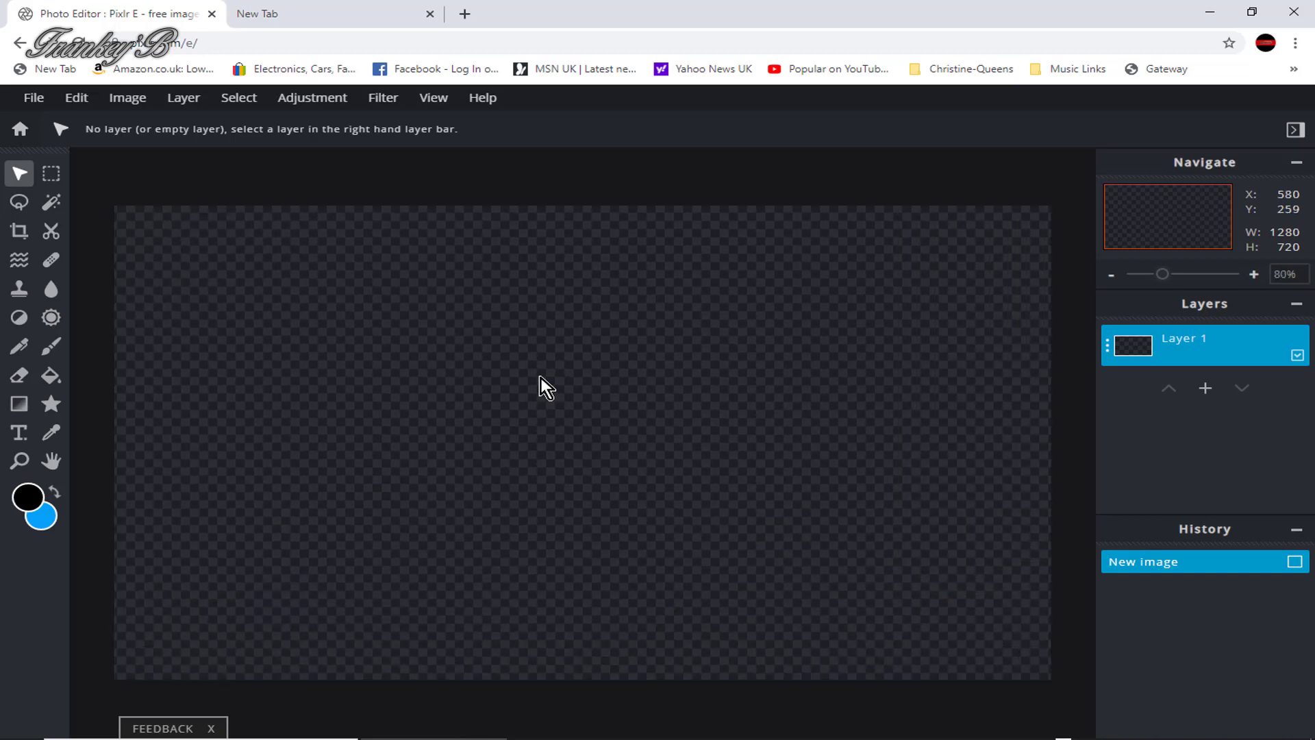
pyautogui.scroll(-2, 540, 376)
pyautogui.scroll(-2, 541, 377)
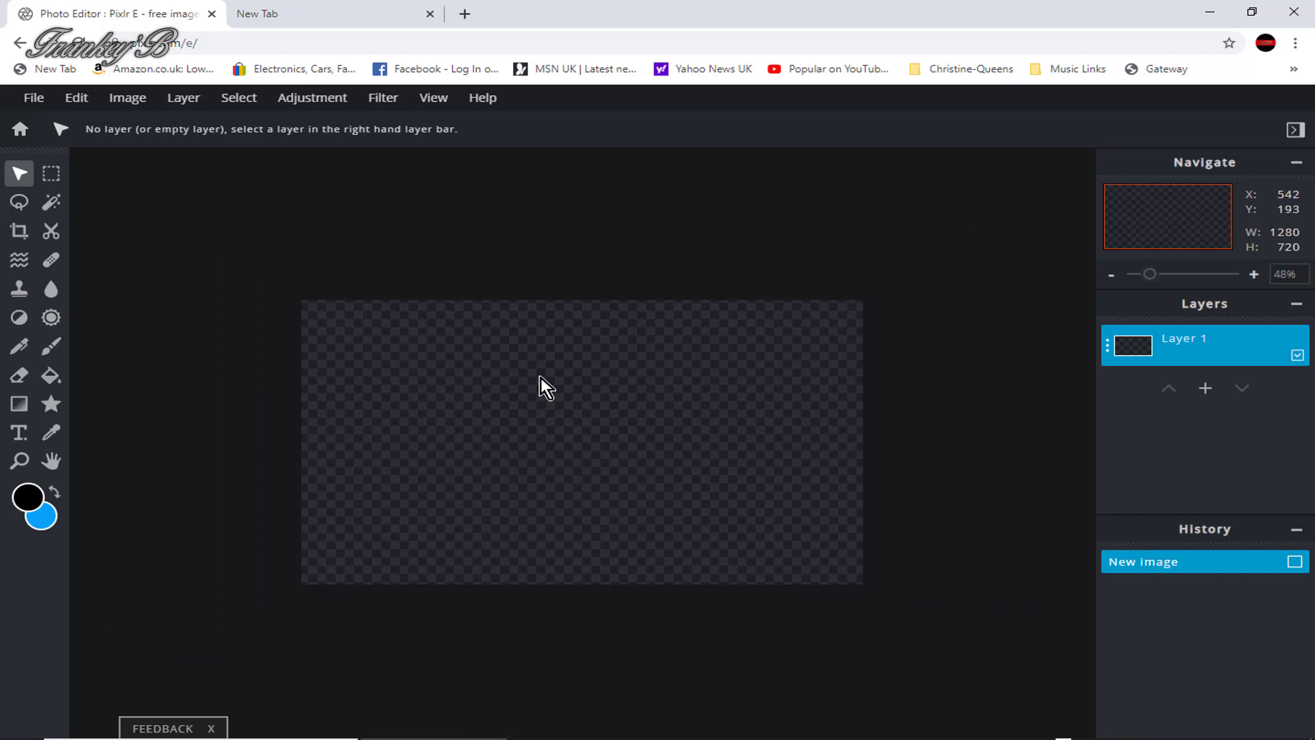
pyautogui.scroll(3, 541, 377)
pyautogui.scroll(-1, 540, 377)
pyautogui.scroll(-2, 540, 377)
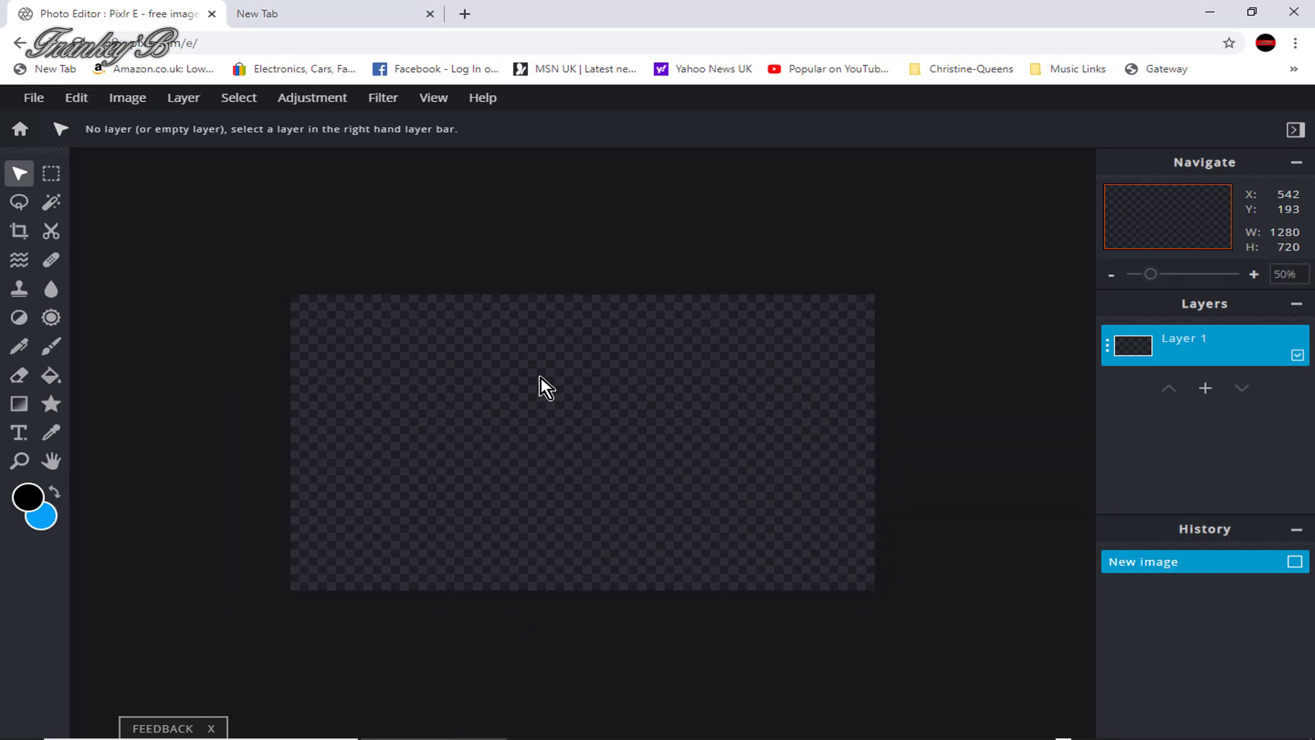
pyautogui.scroll(3, 541, 377)
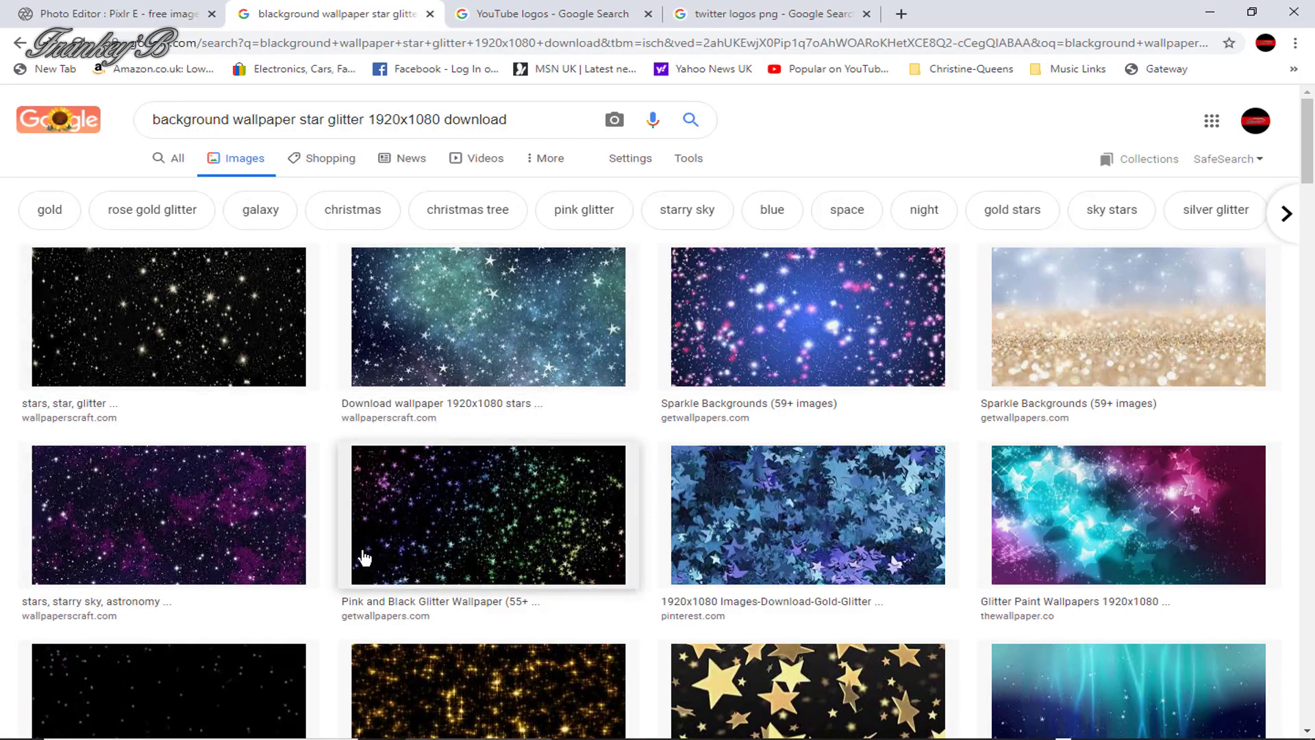
# Step: Preview the first black star glitter wallpaper large and bring up its save options
pyautogui.scroll(-2, 363, 553)
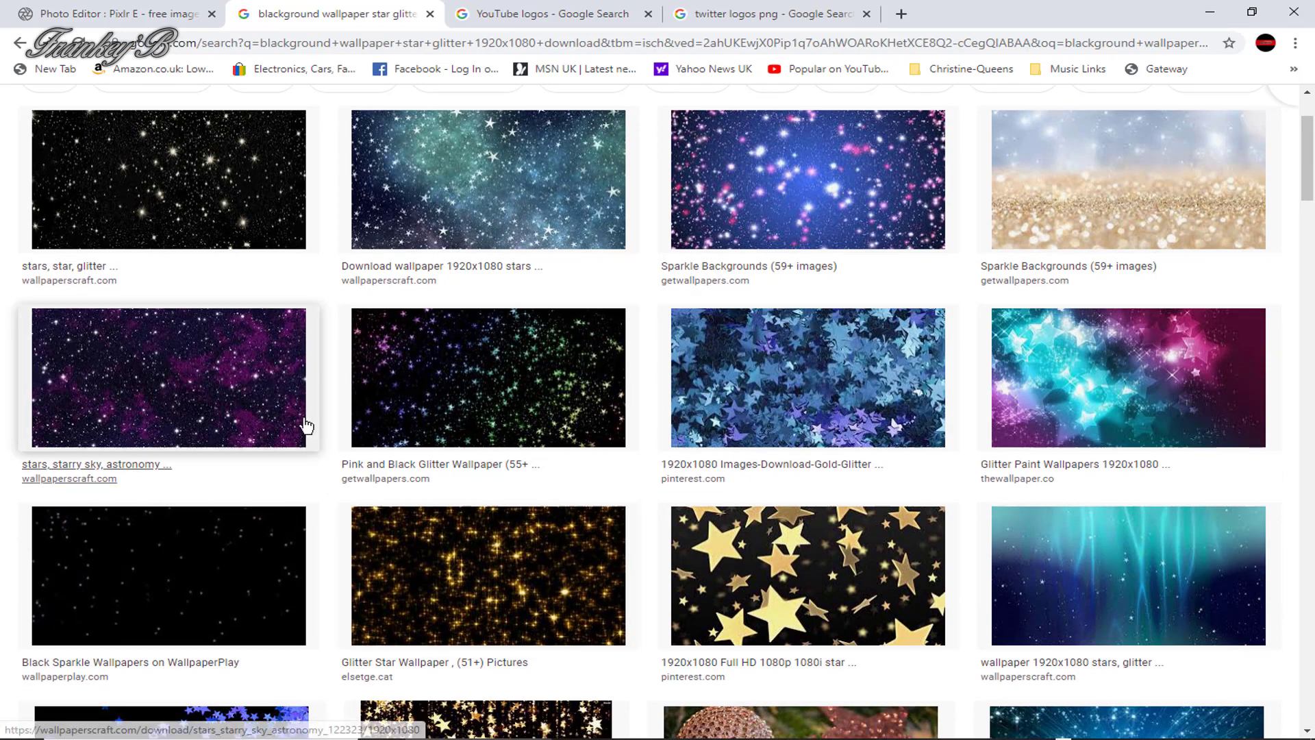
pyautogui.scroll(2, 286, 384)
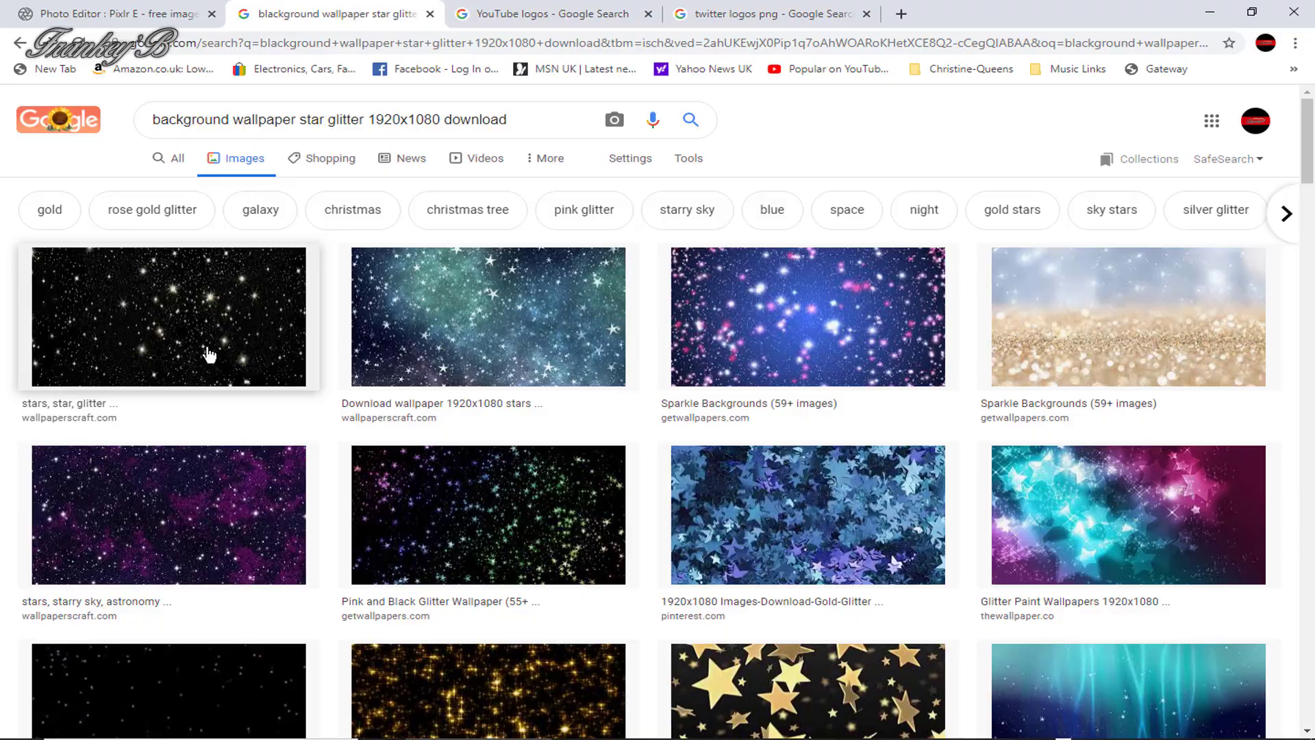
pyautogui.scroll(-18, 209, 354)
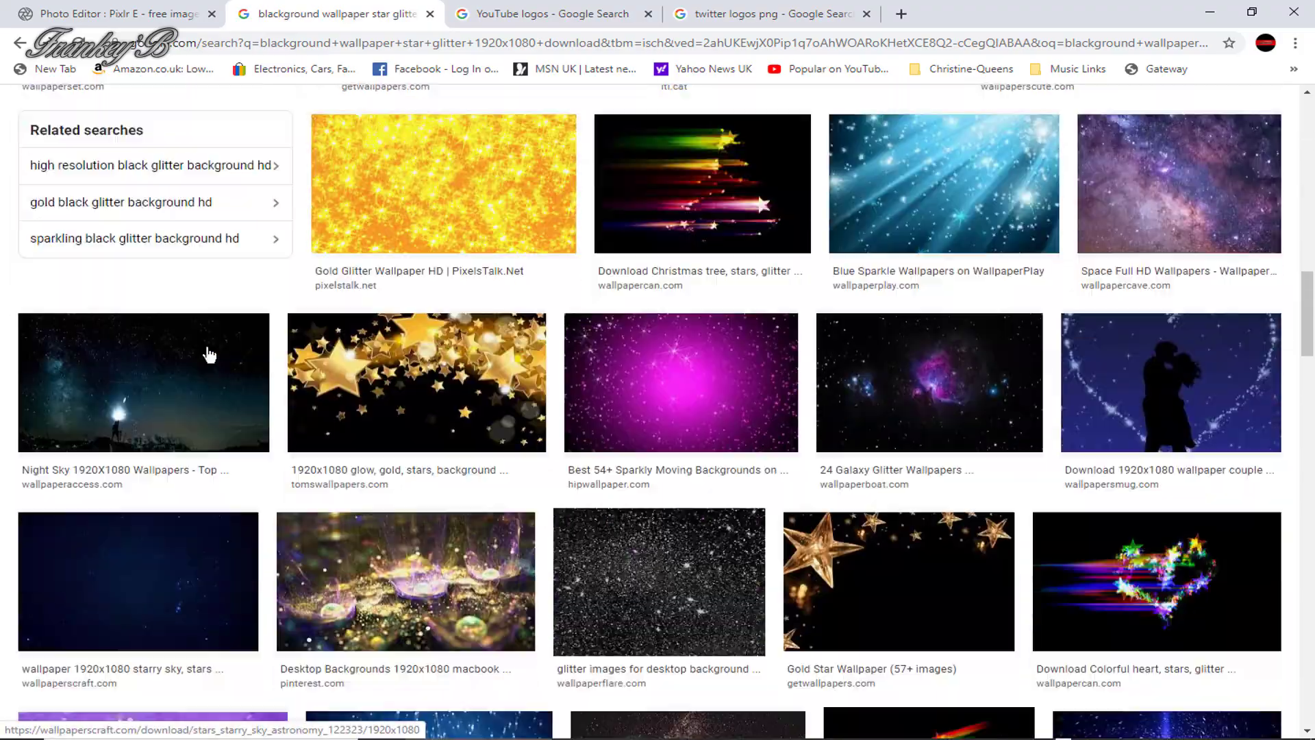
pyautogui.scroll(-3, 210, 354)
pyautogui.scroll(12, 208, 351)
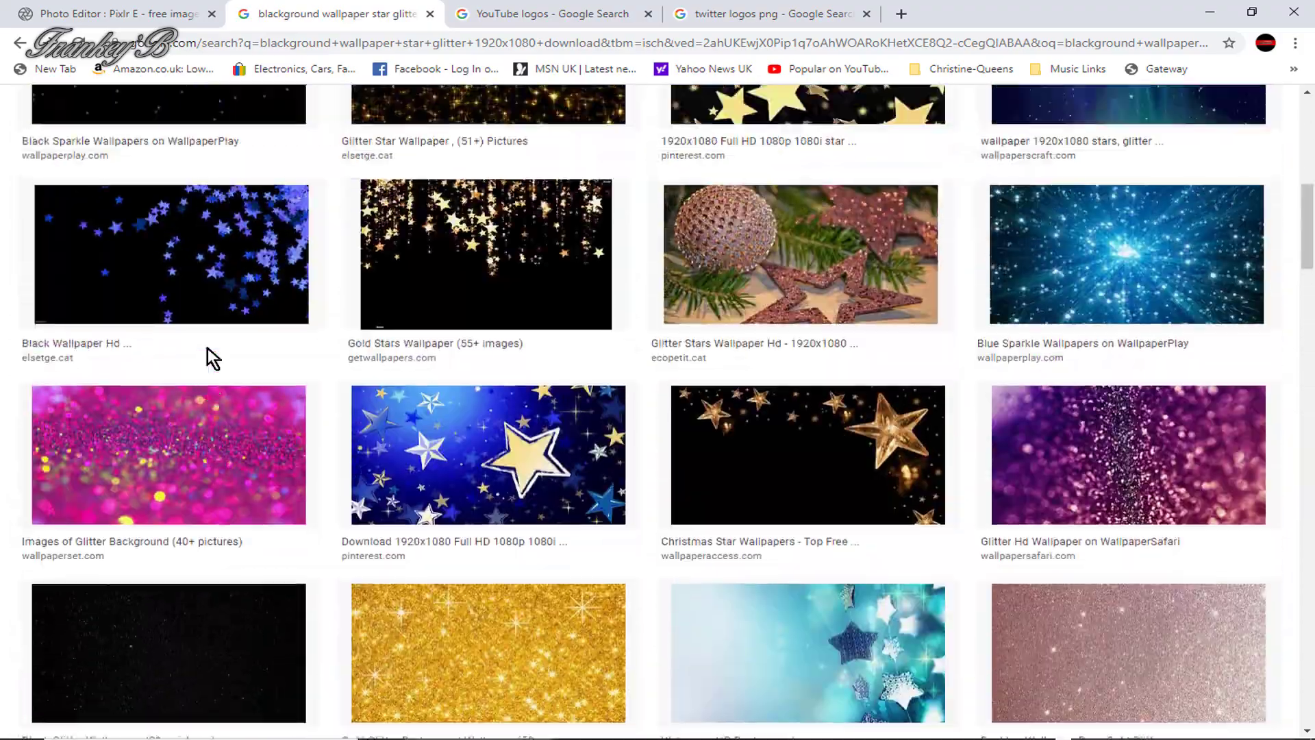
pyautogui.scroll(3, 208, 348)
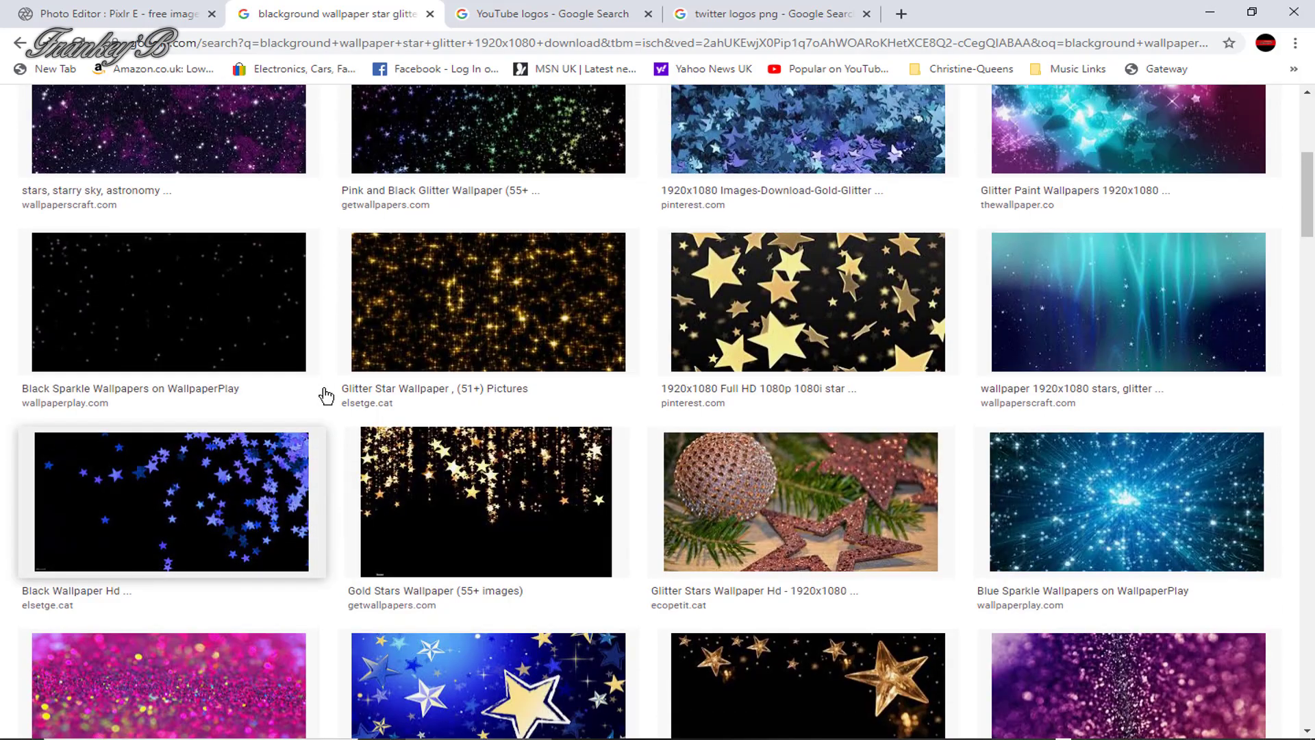
pyautogui.scroll(4, 325, 394)
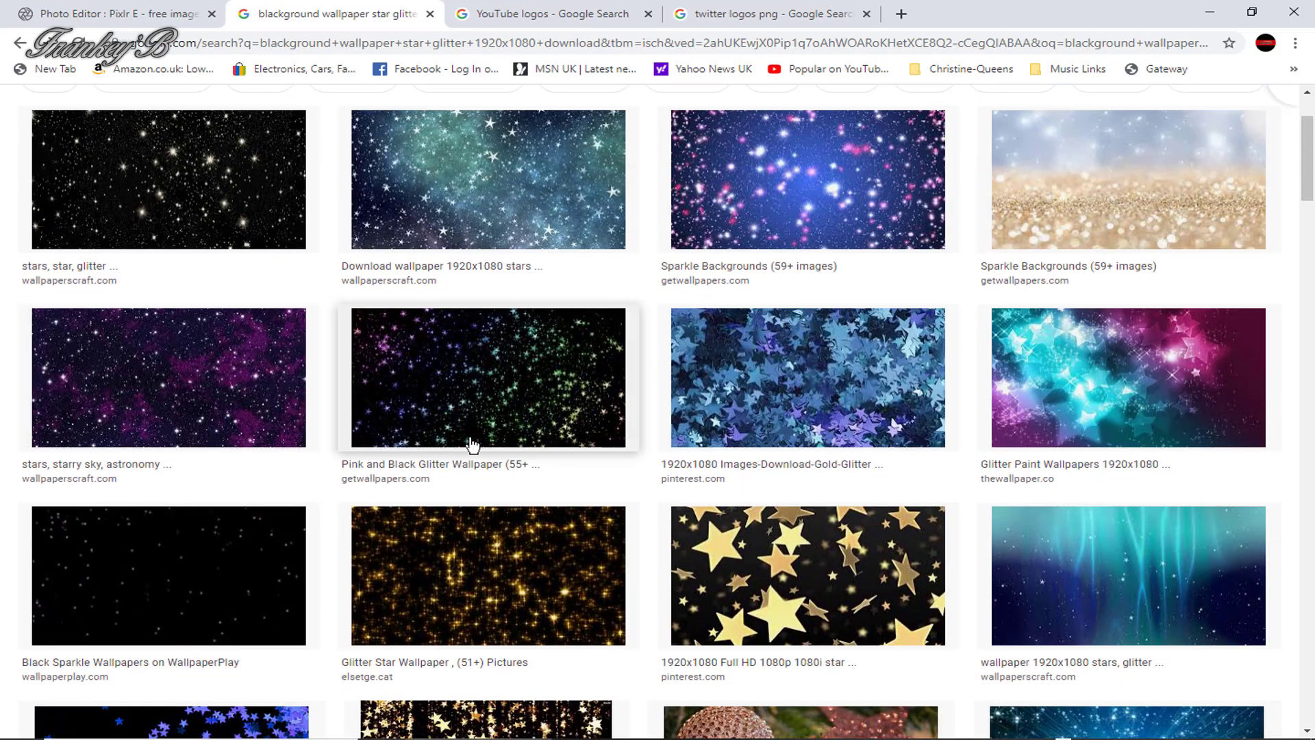
pyautogui.scroll(2, 472, 445)
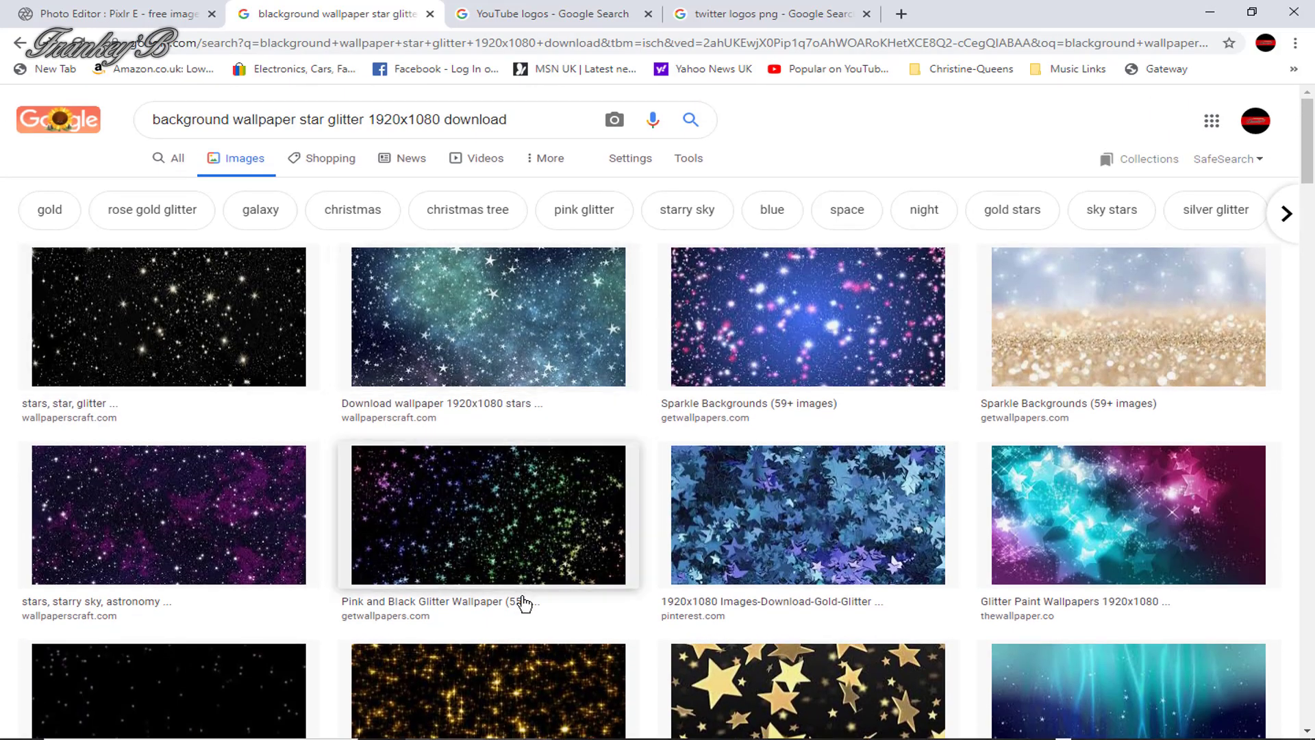
pyautogui.scroll(-5, 575, 599)
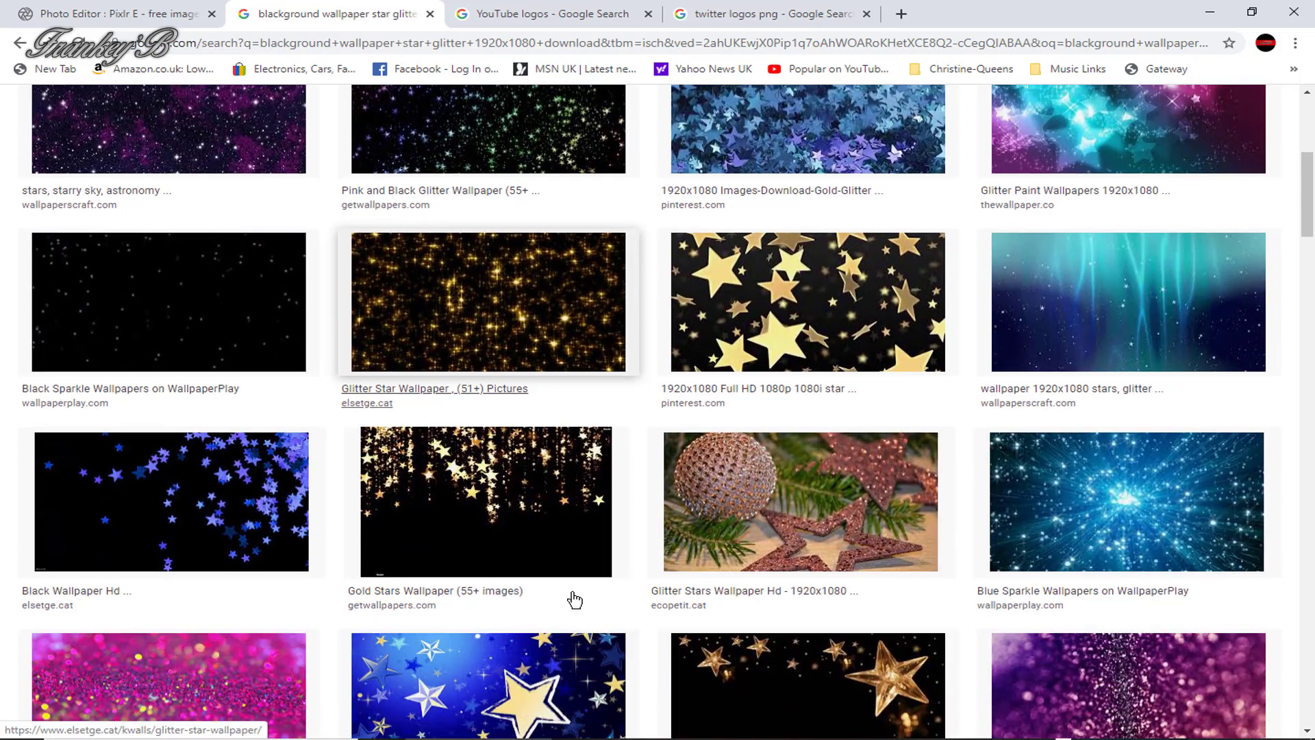
pyautogui.scroll(6, 576, 600)
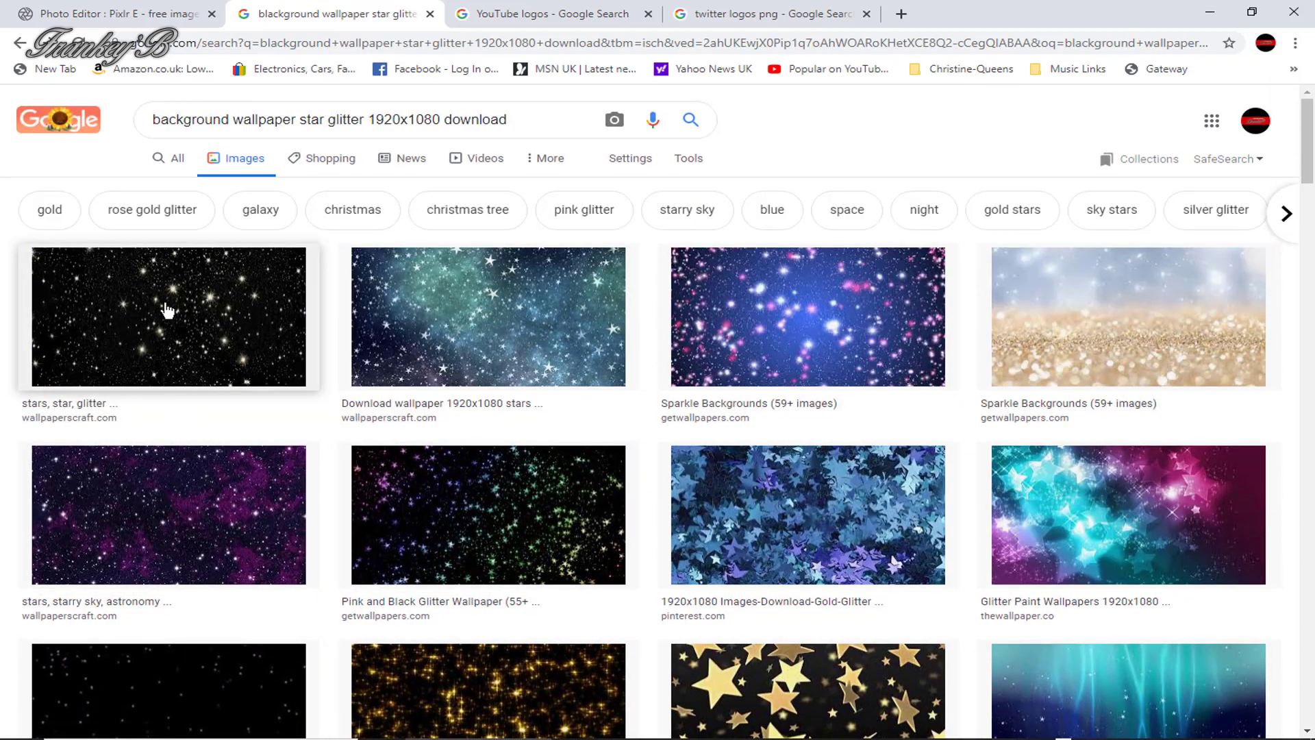
pyautogui.click(167, 310)
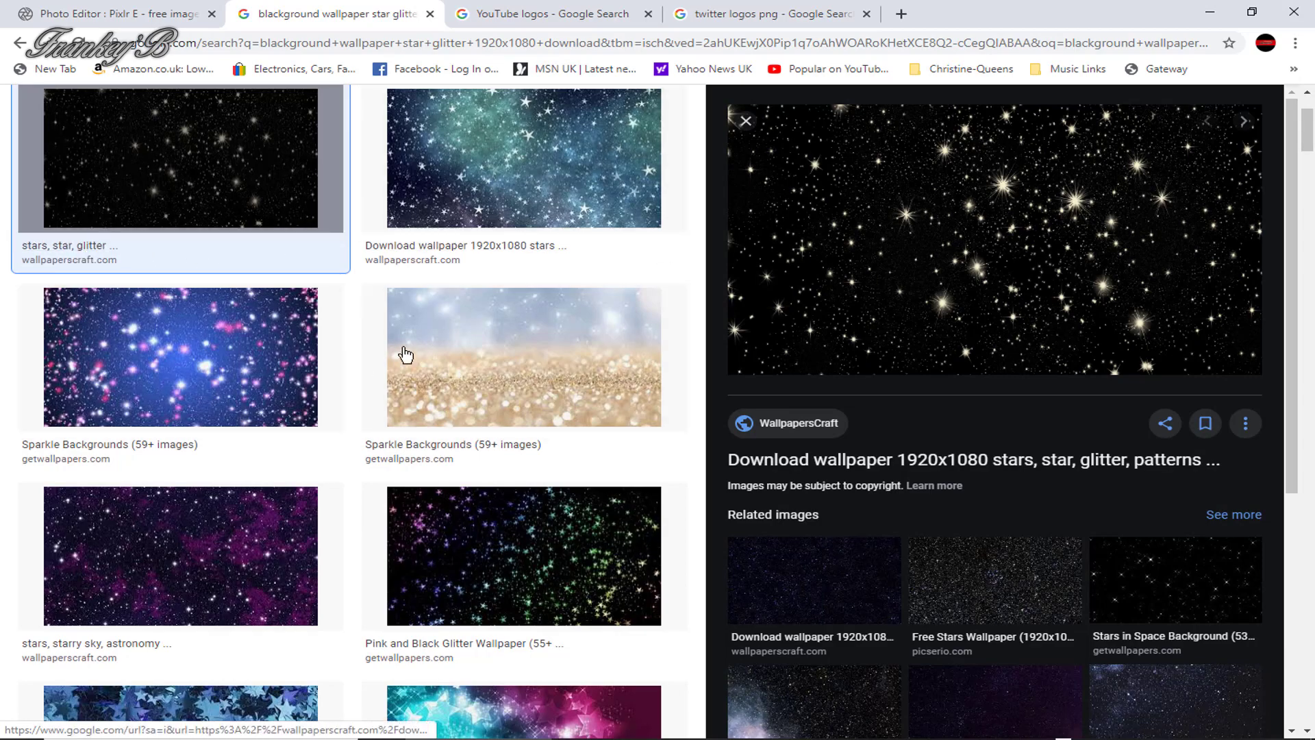
pyautogui.scroll(-15, 405, 355)
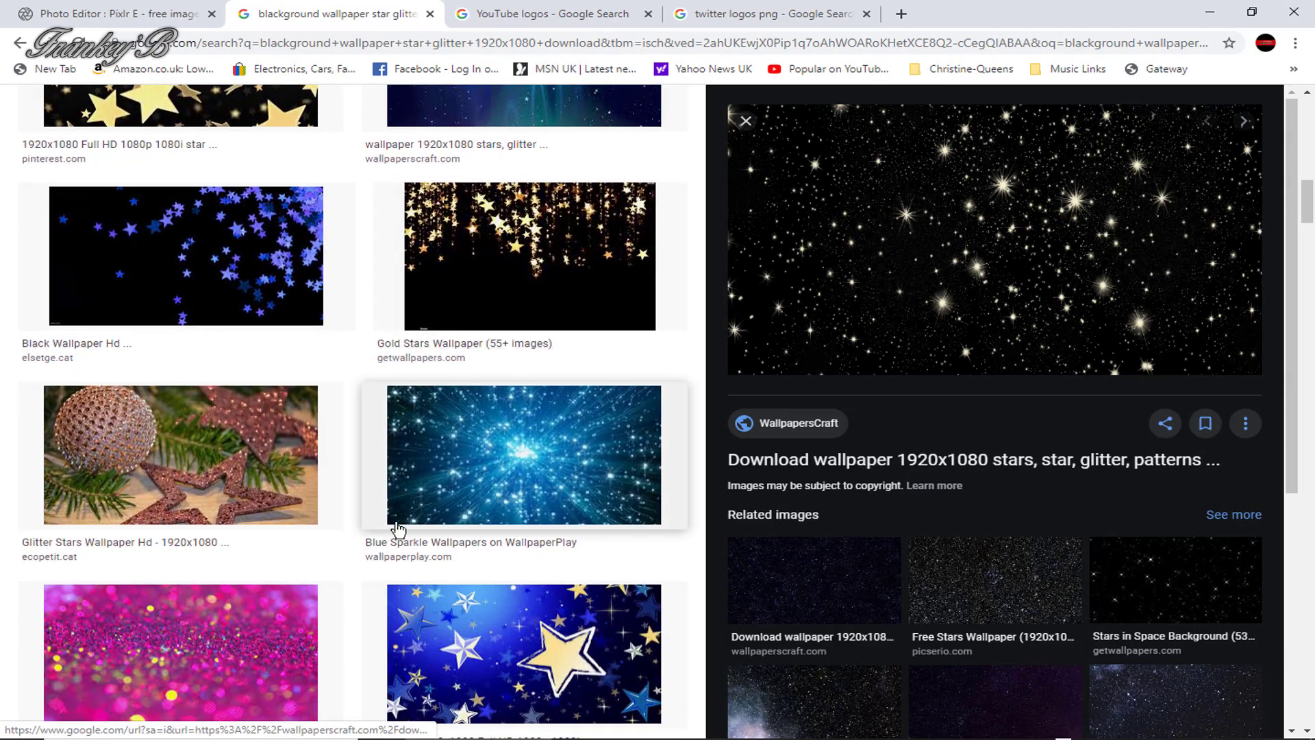
pyautogui.scroll(15, 398, 528)
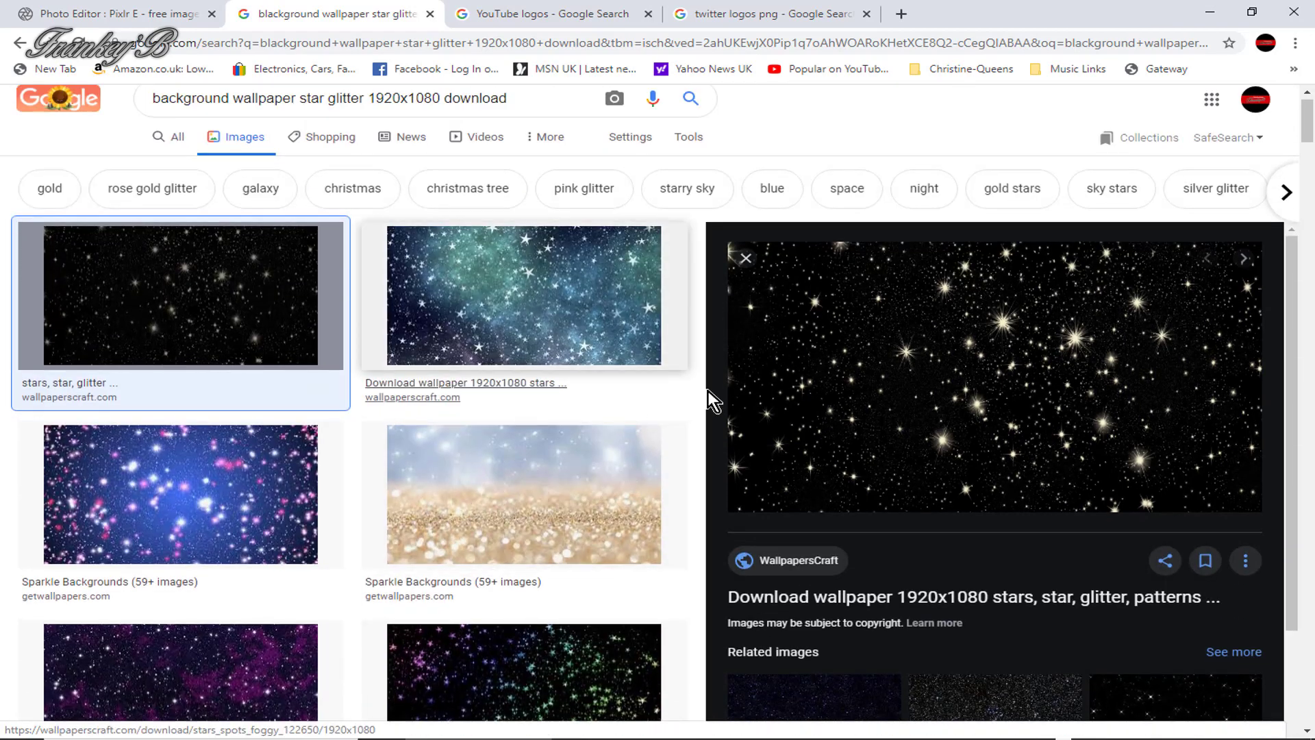
pyautogui.rightClick(874, 354)
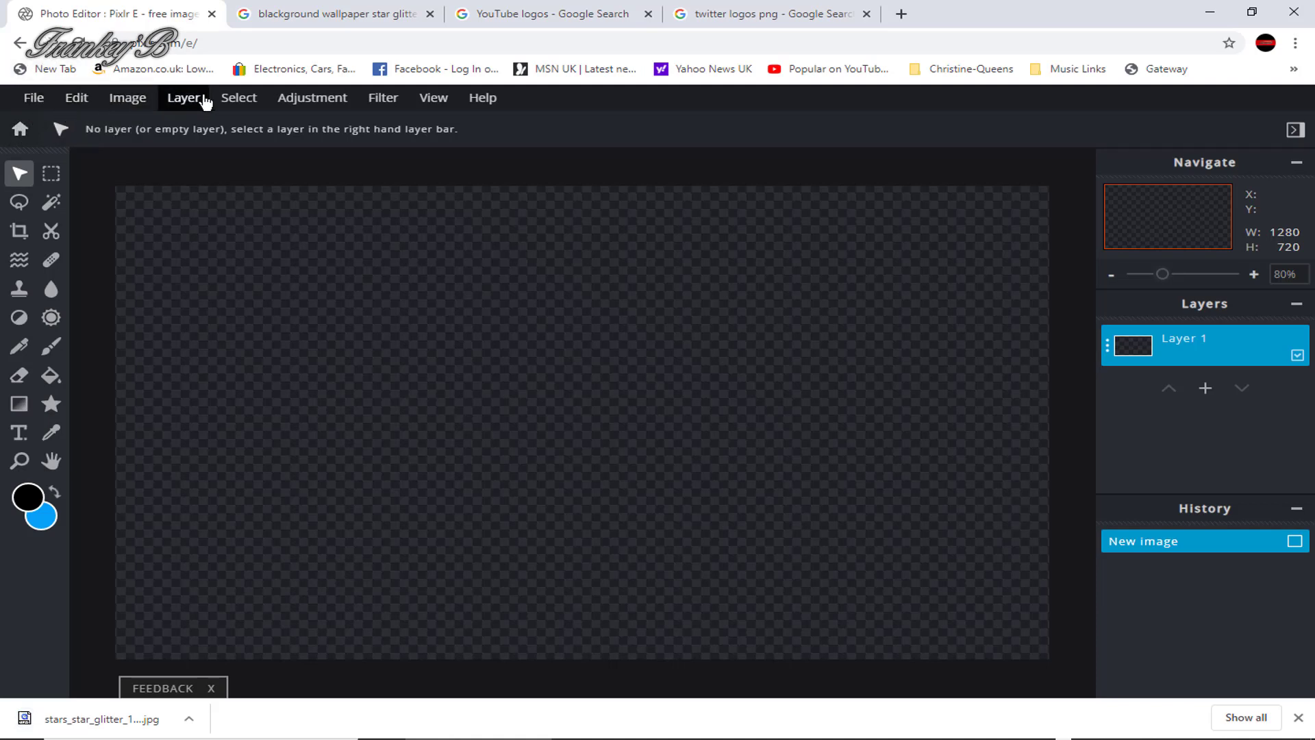
# Step: Add stars_star_glitter_129201_2560x1440 as a new image layer filling the canvas
pyautogui.click(182, 104)
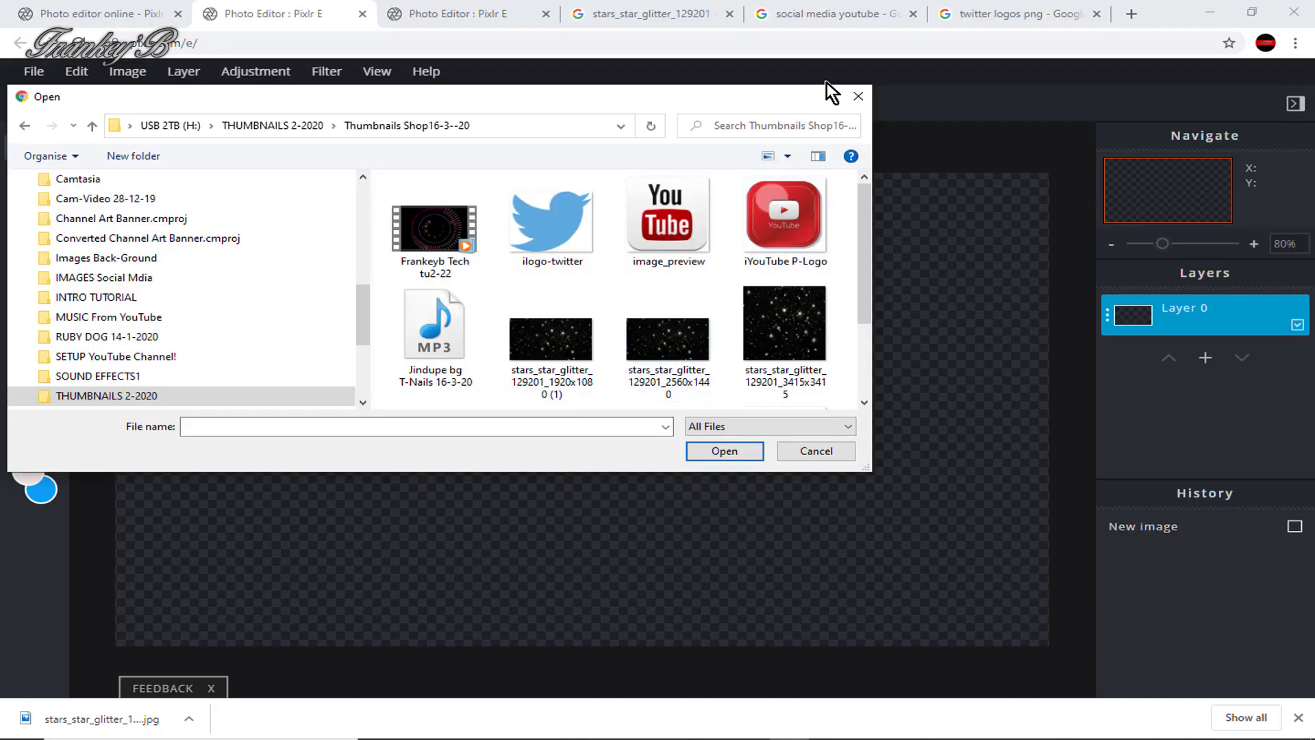
pyautogui.click(660, 344)
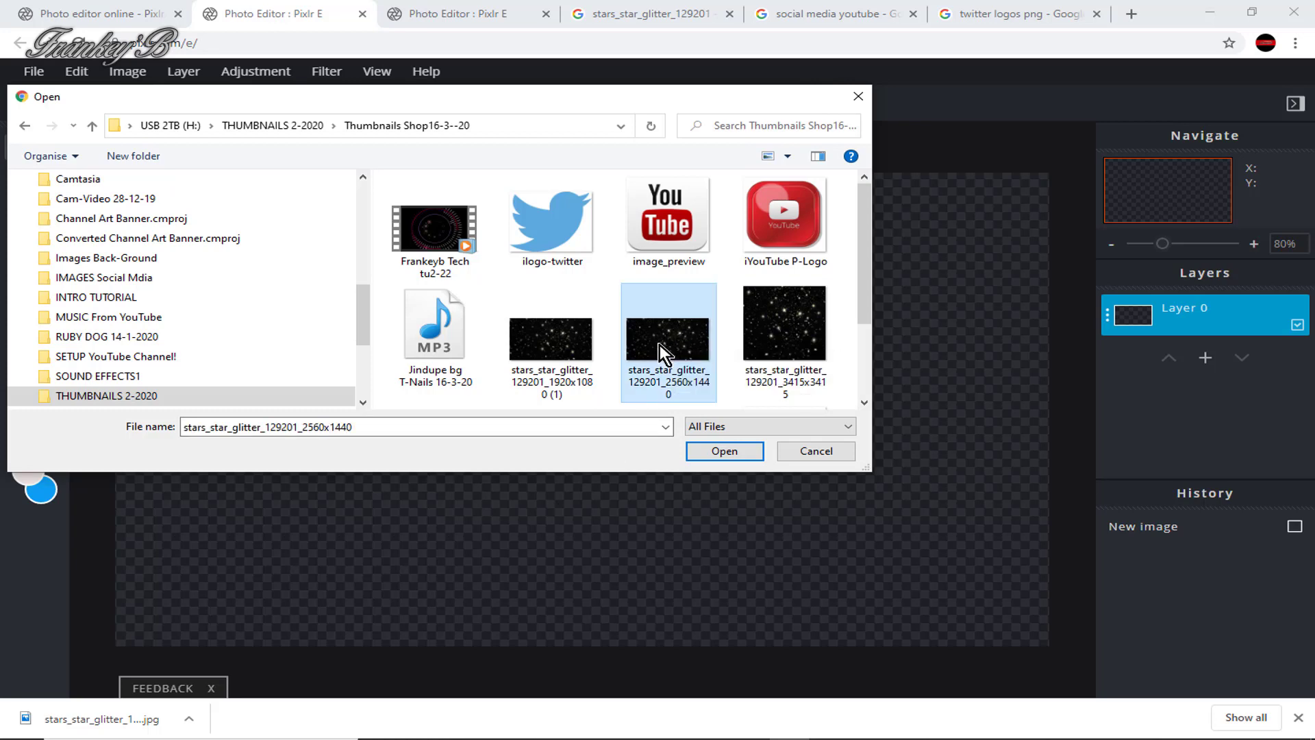
pyautogui.click(709, 451)
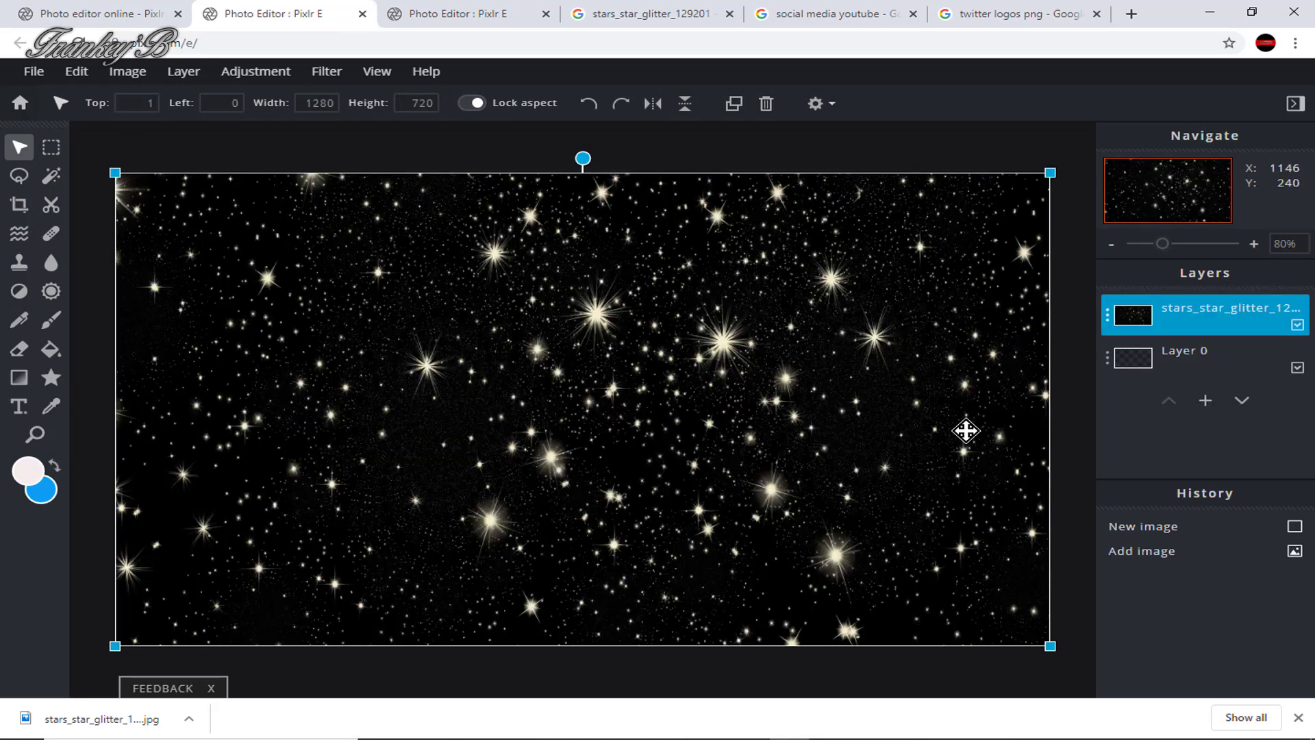
# Step: Deselect the star background layer and zoom the view out and back in
pyautogui.click(1071, 537)
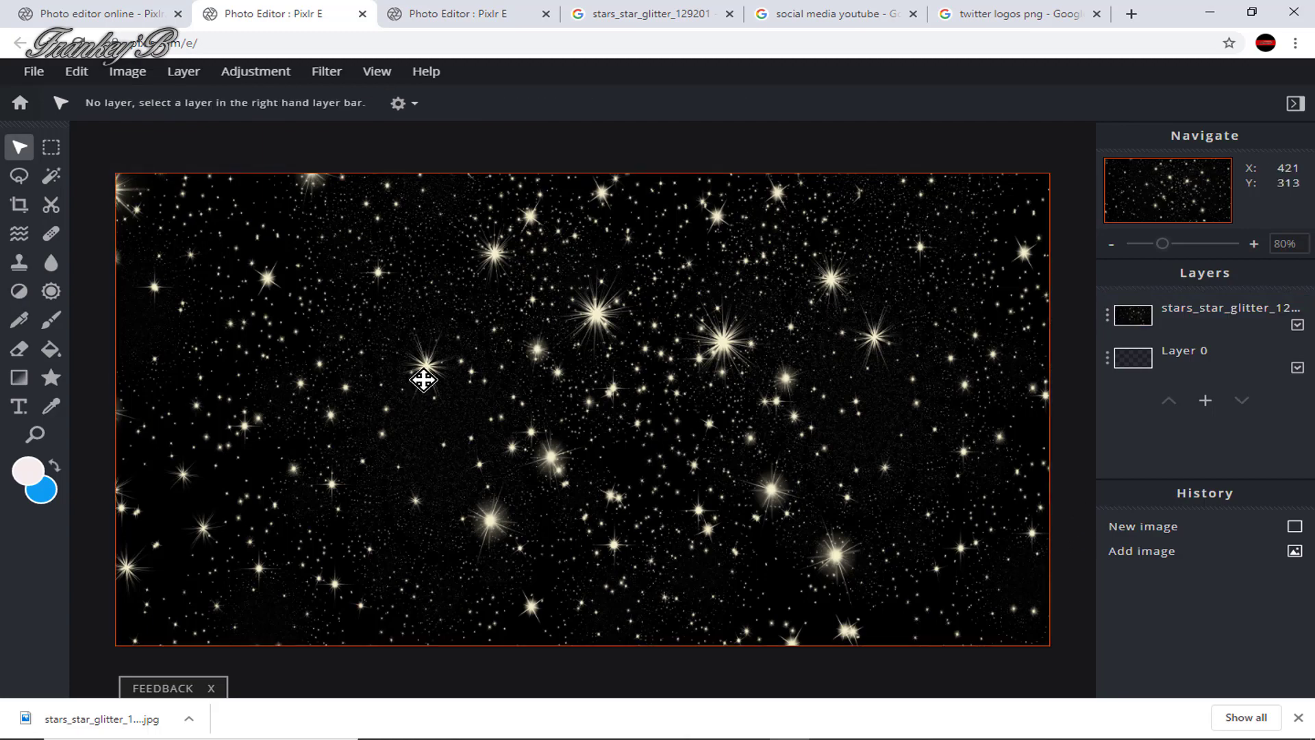
pyautogui.scroll(-4, 423, 380)
pyautogui.scroll(4, 423, 379)
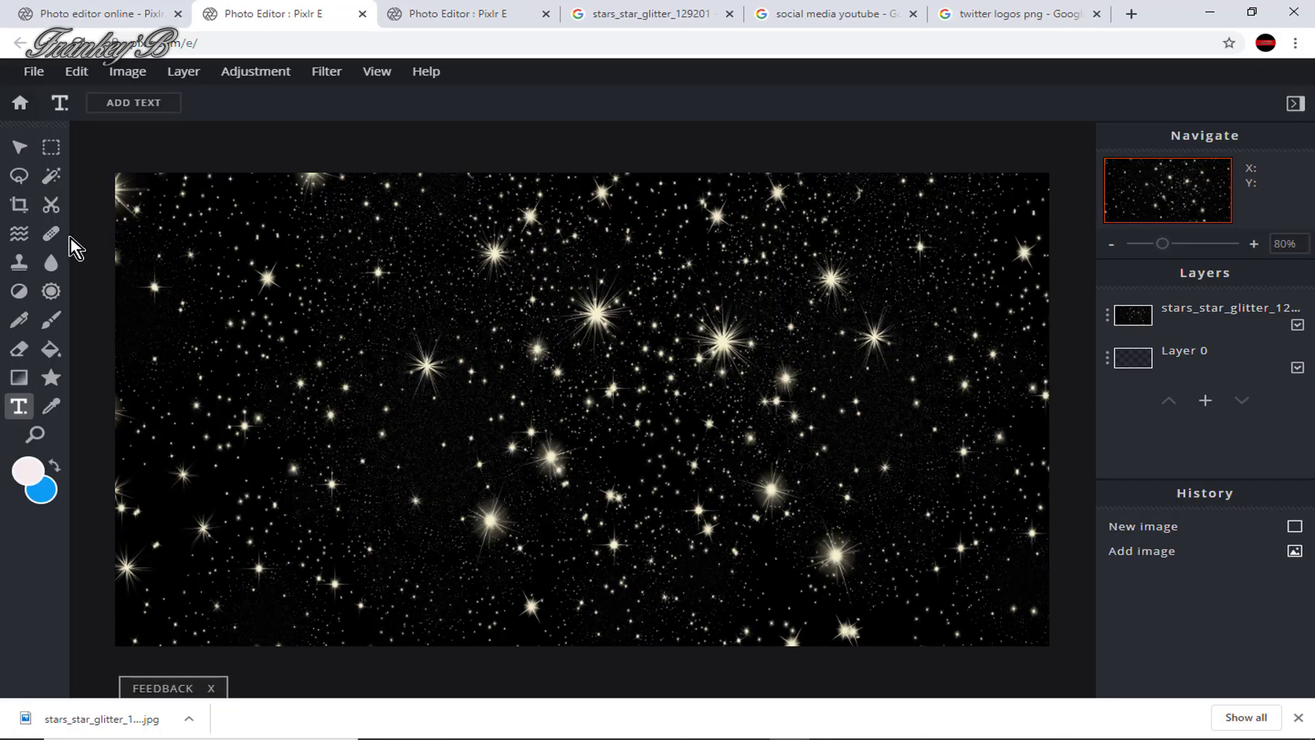
# Step: Add a text layer reading 'Make' and browse the font list for it
pyautogui.click(120, 106)
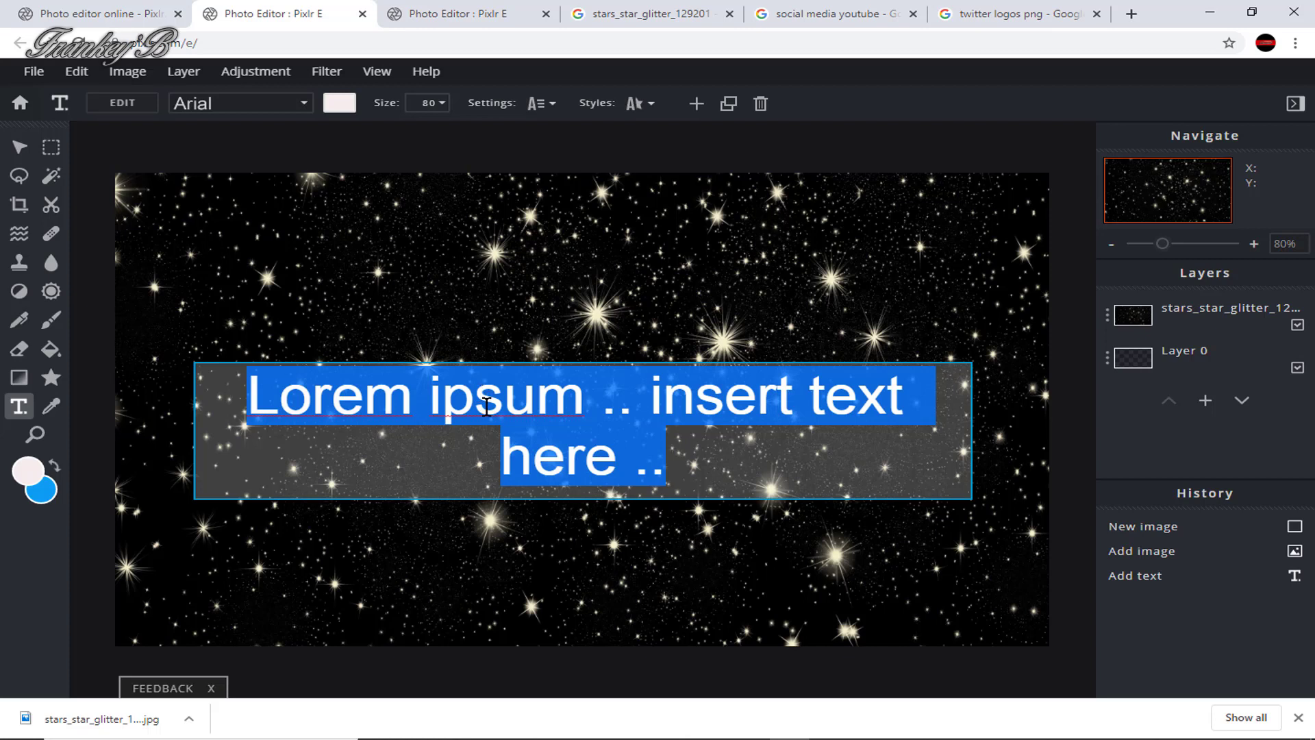
pyautogui.write('Make')
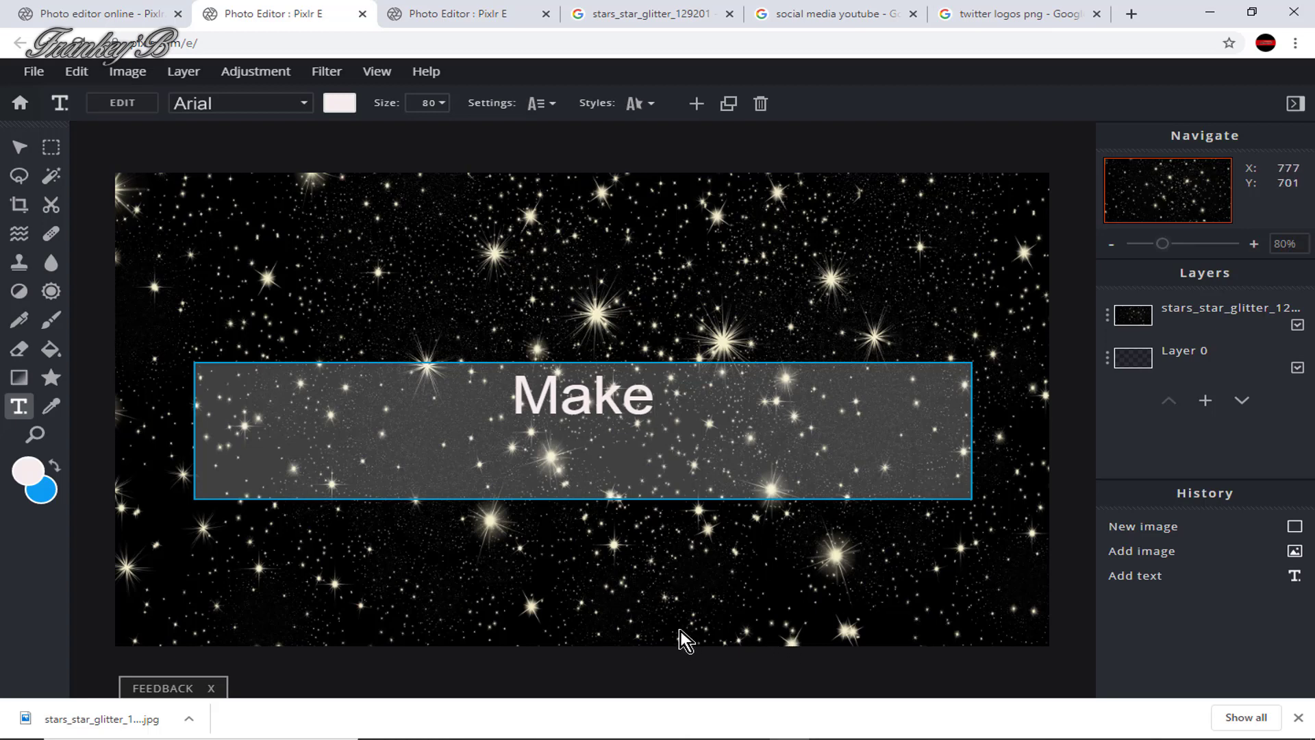
pyautogui.click(307, 103)
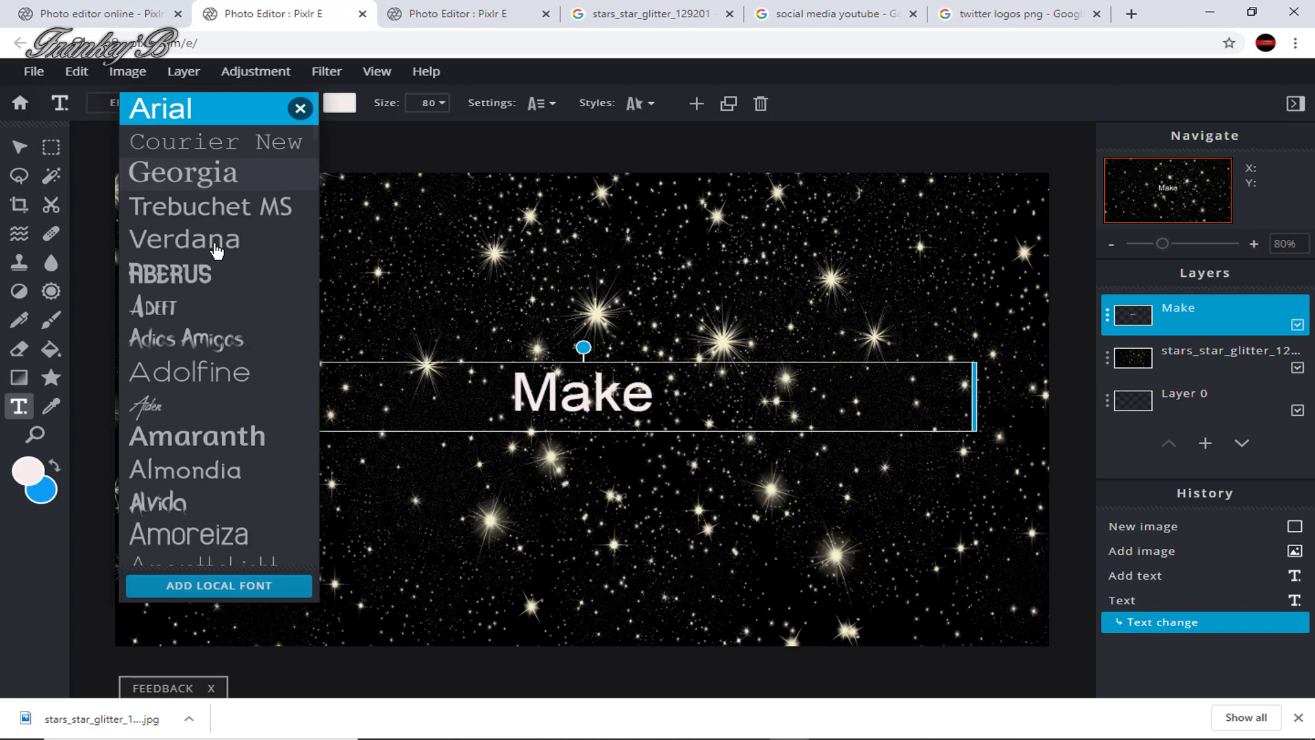
pyautogui.click(220, 274)
pyautogui.scroll(-6, 223, 278)
pyautogui.scroll(-10, 227, 282)
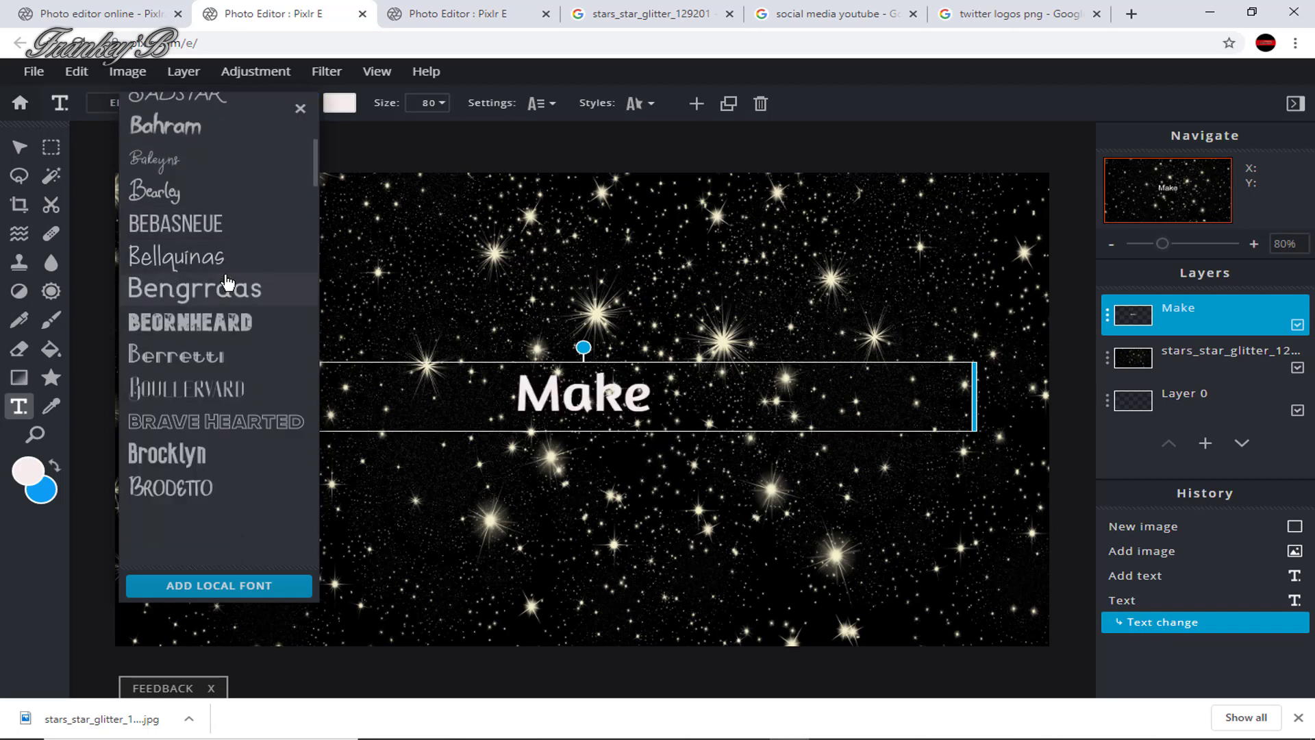
pyautogui.scroll(-10, 226, 282)
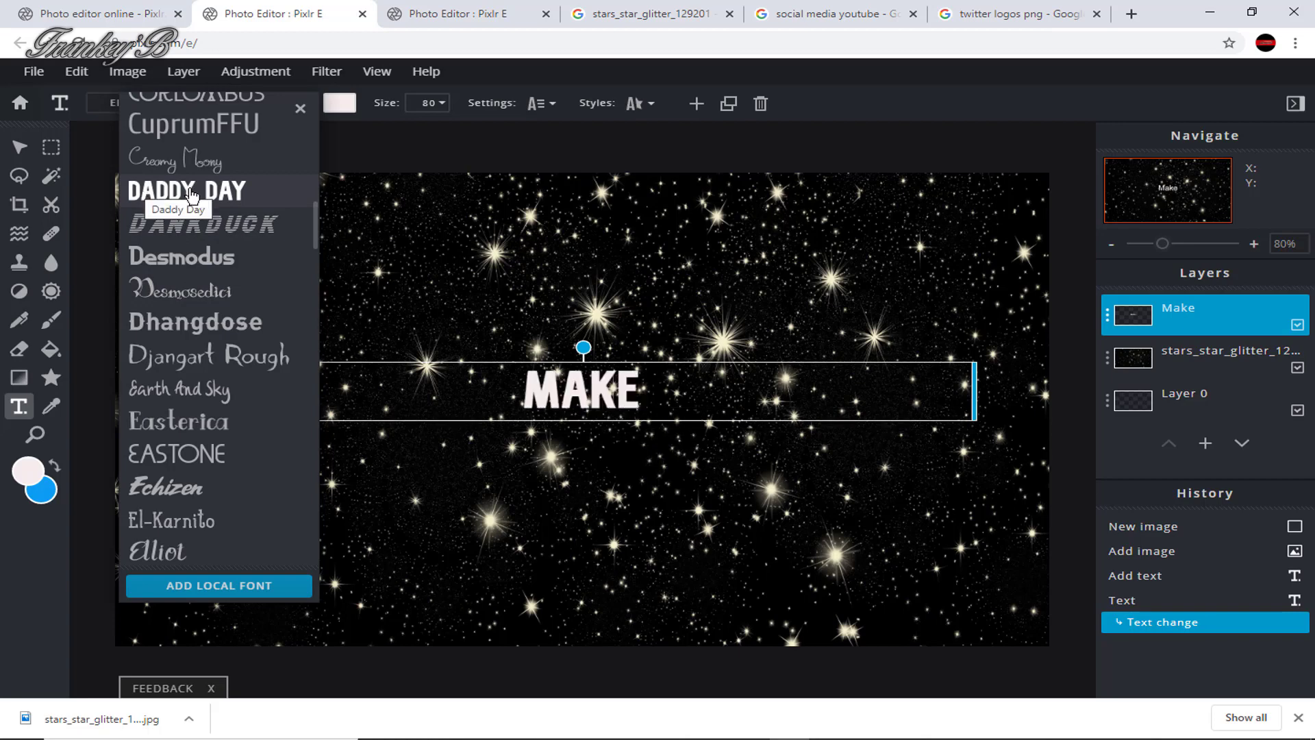
# Step: Set MAKE in the DADDY DAY font, coloured orange #F6590A
pyautogui.click(137, 193)
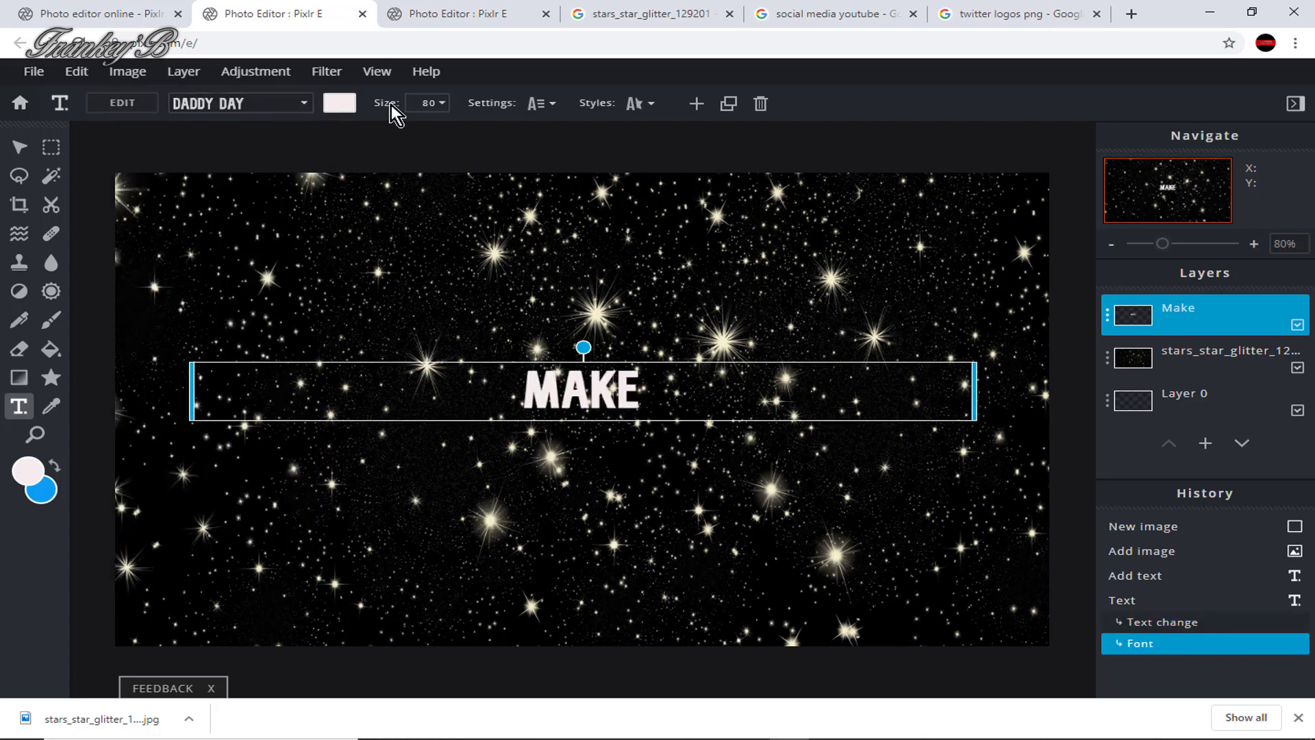
pyautogui.click(341, 103)
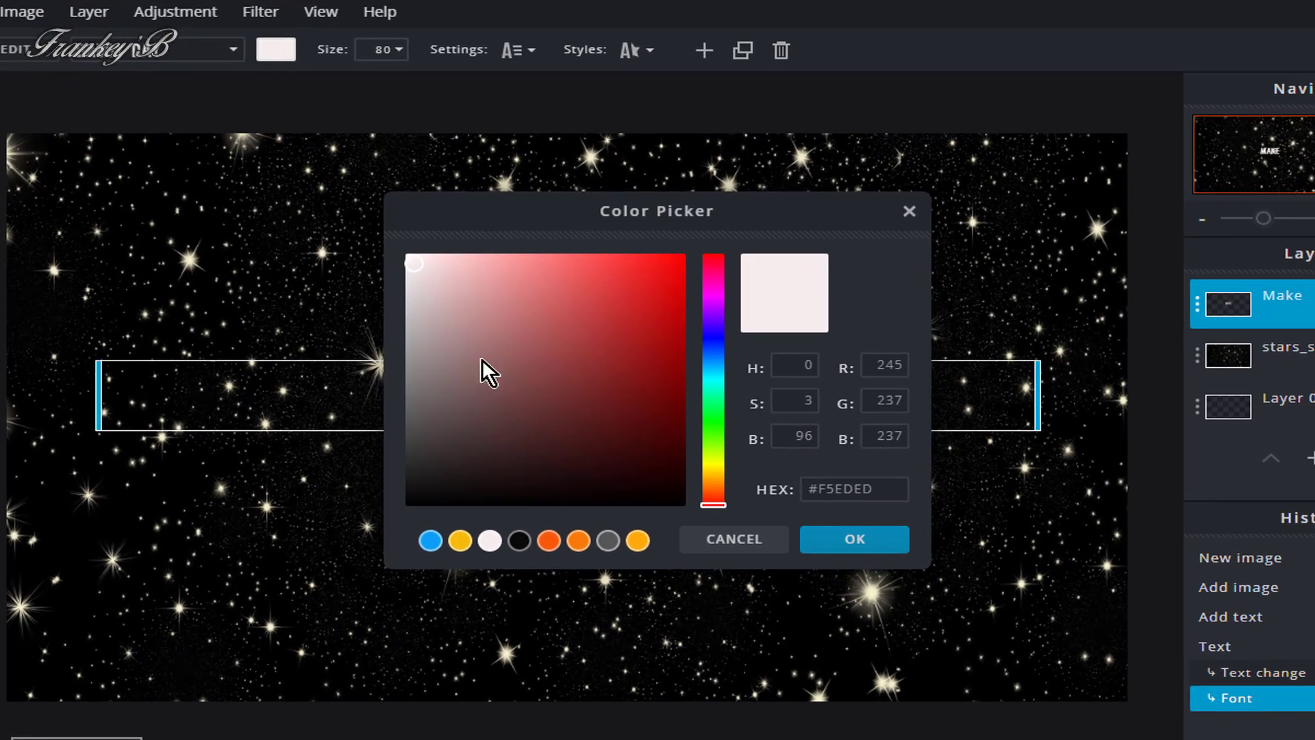
pyautogui.click(554, 544)
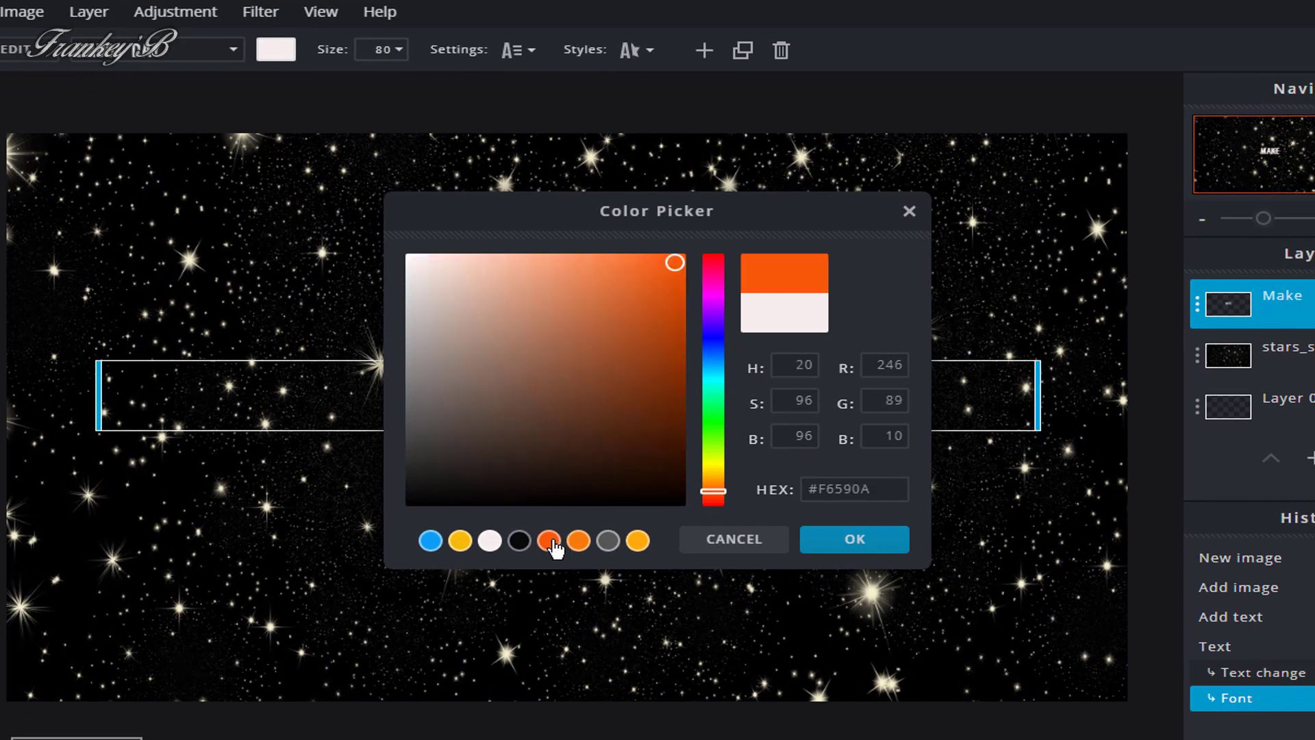
pyautogui.click(842, 545)
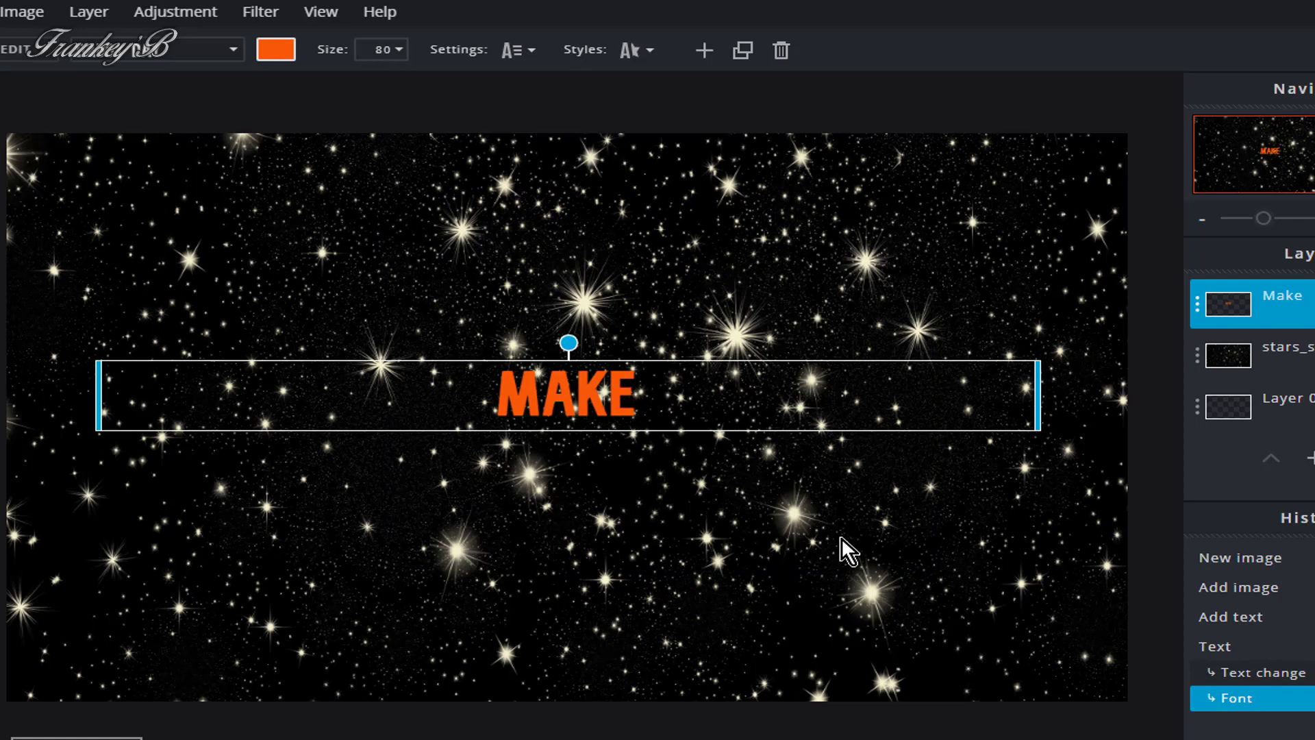
# Step: Enlarge MAKE to size 230 and move it toward the top centre
pyautogui.click(399, 49)
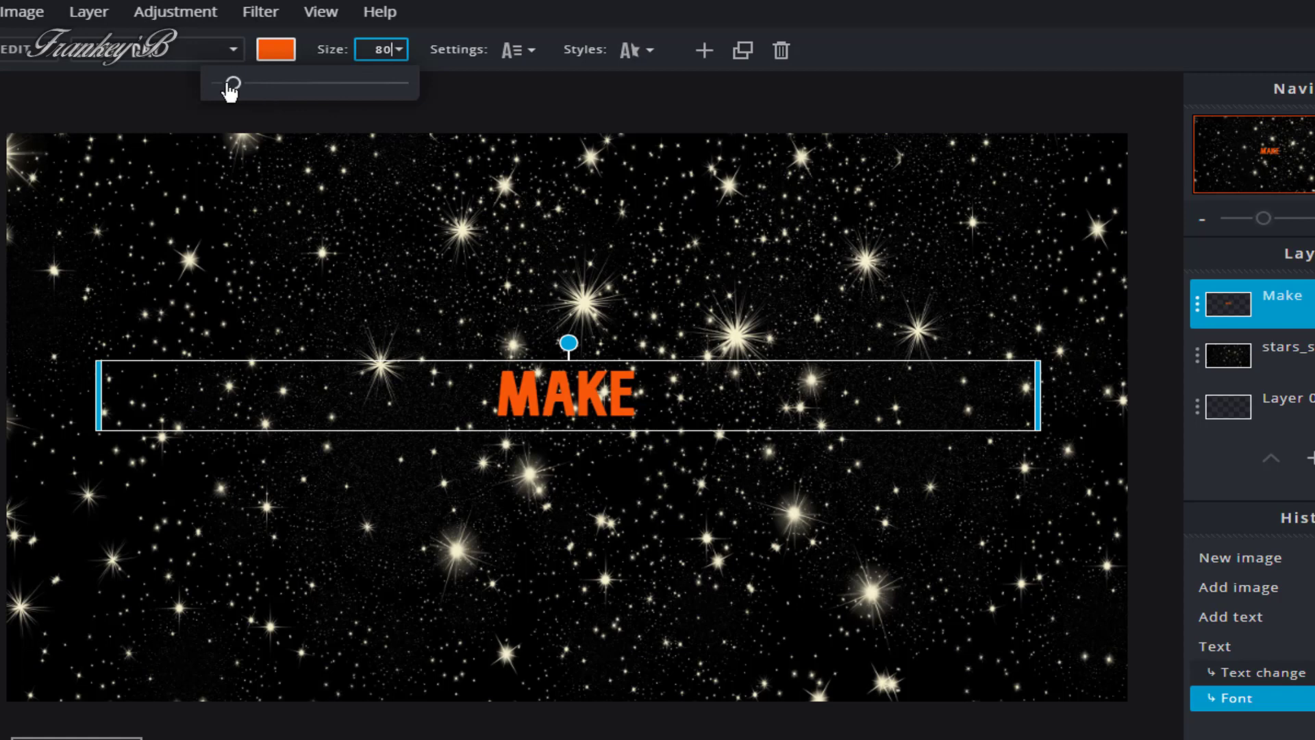
pyautogui.moveTo(231, 85); pyautogui.dragTo(261, 91)
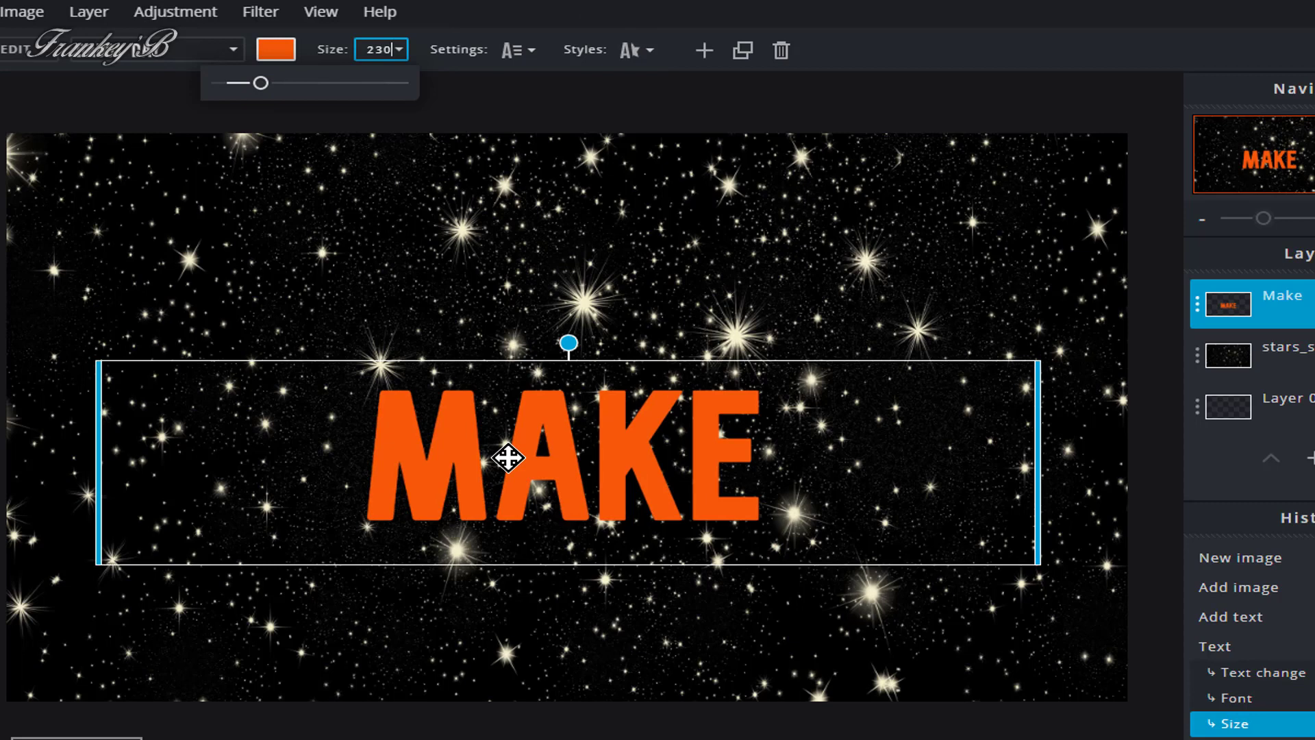
pyautogui.click(519, 418)
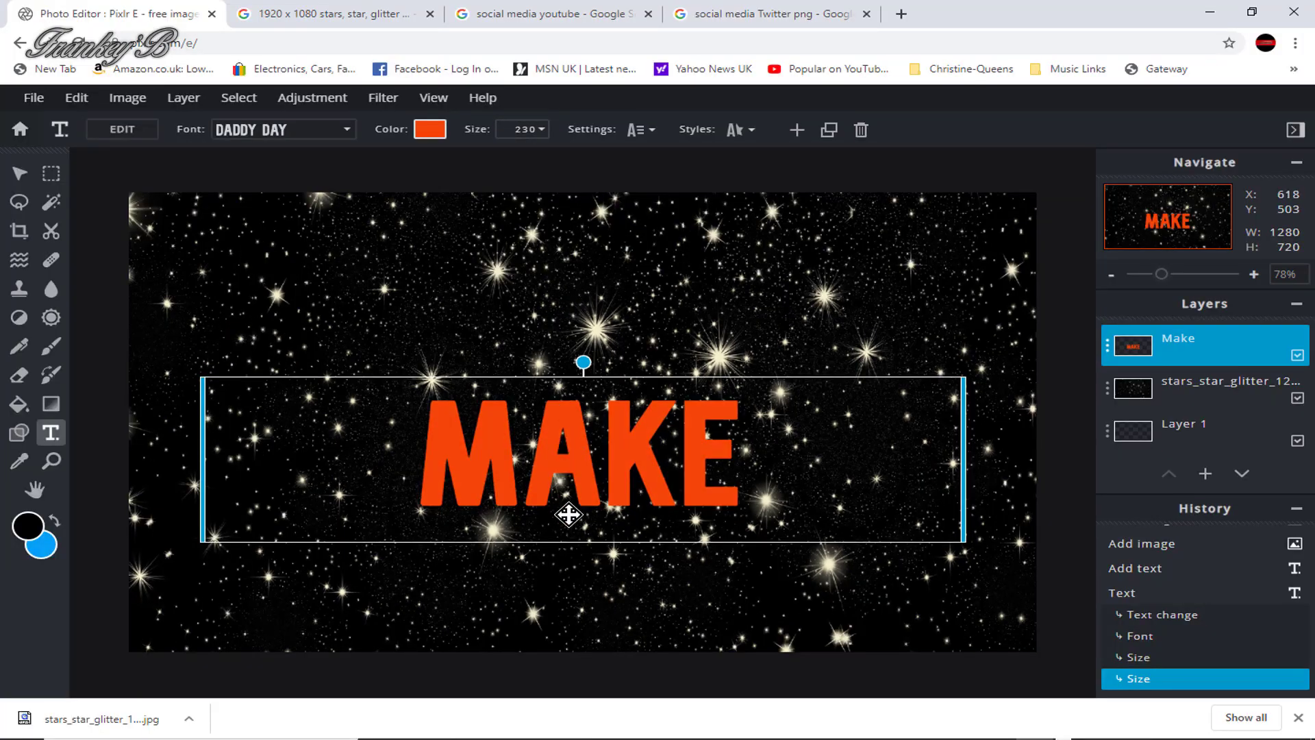
pyautogui.moveTo(552, 537); pyautogui.dragTo(563, 333)
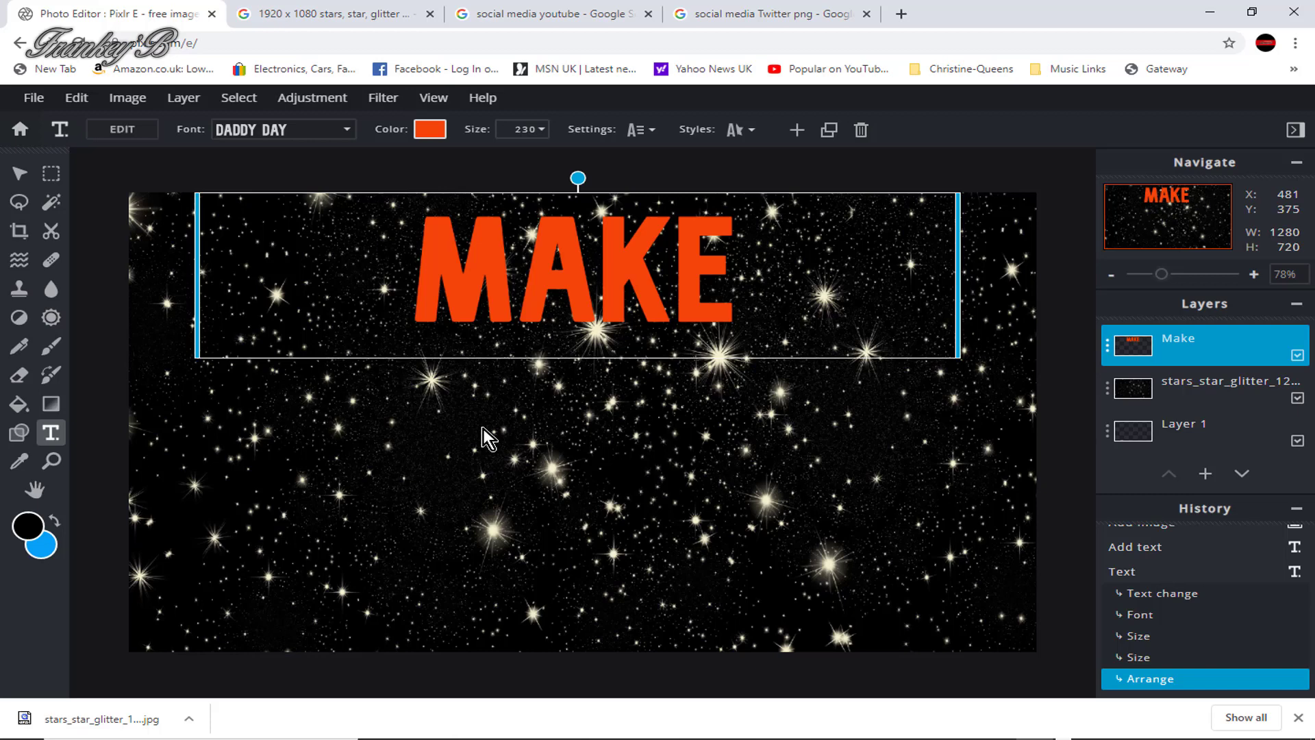
# Step: Make the MAKE text italic through the text Settings panel
pyautogui.click(654, 135)
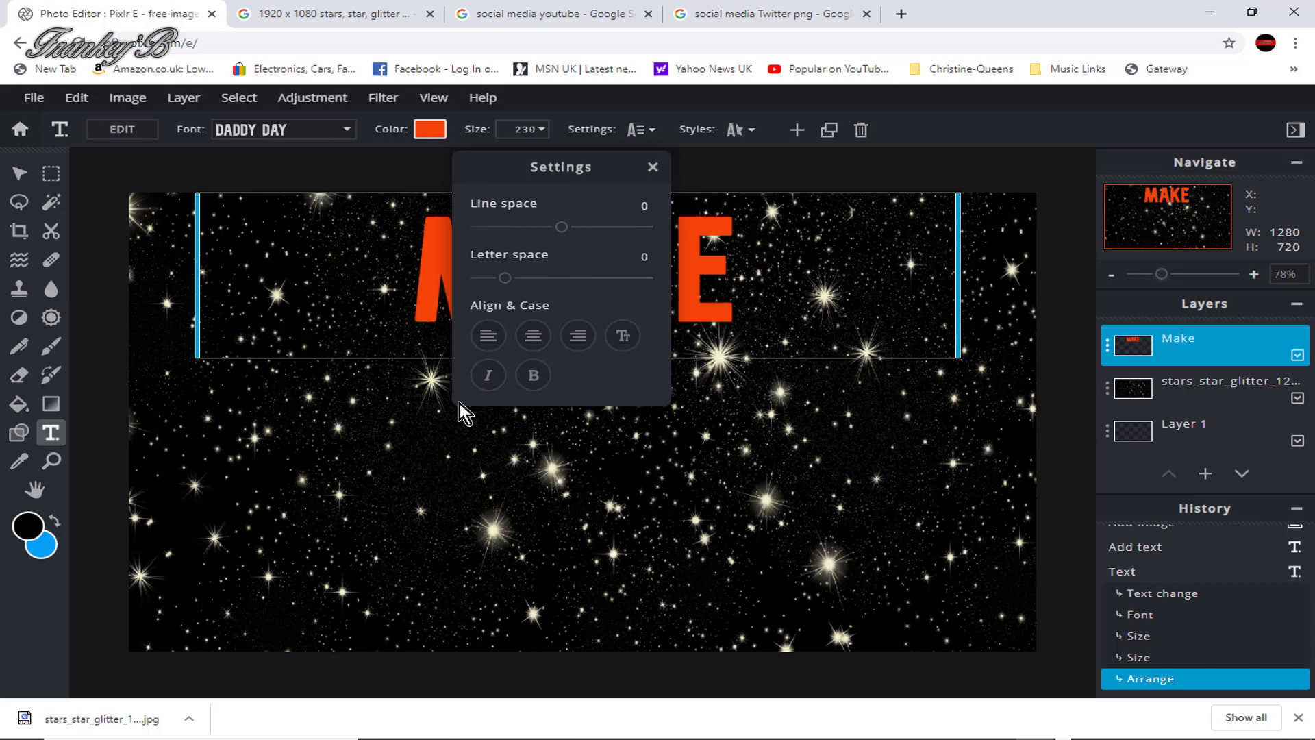
pyautogui.click(488, 378)
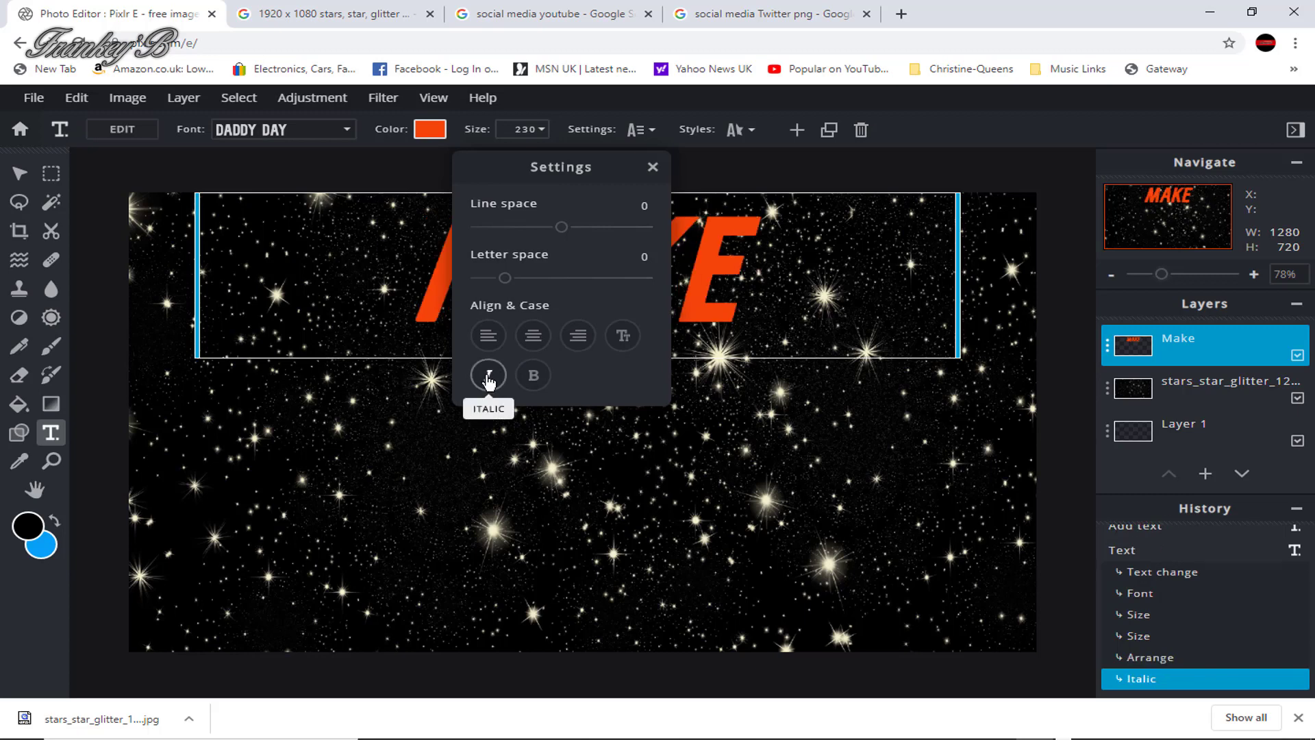
pyautogui.click(652, 170)
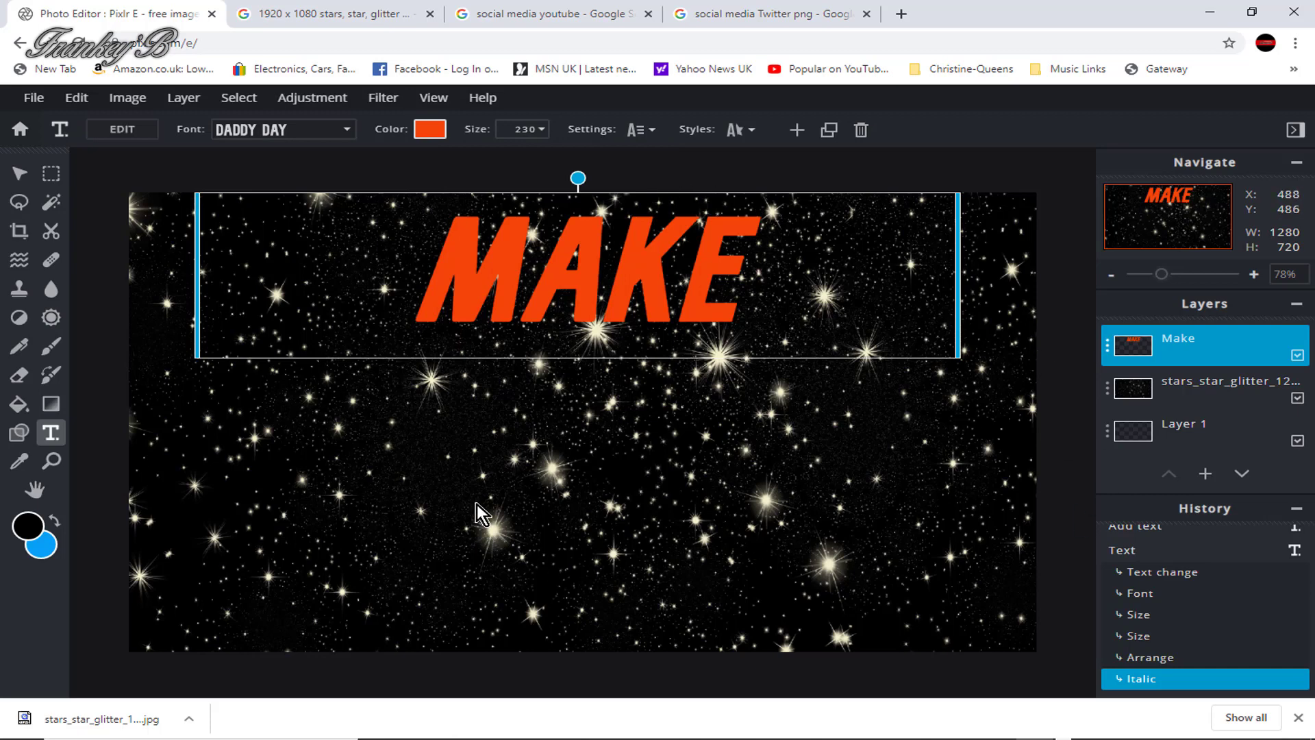
# Step: Give the MAKE text a near-black outline of size 2
pyautogui.click(751, 130)
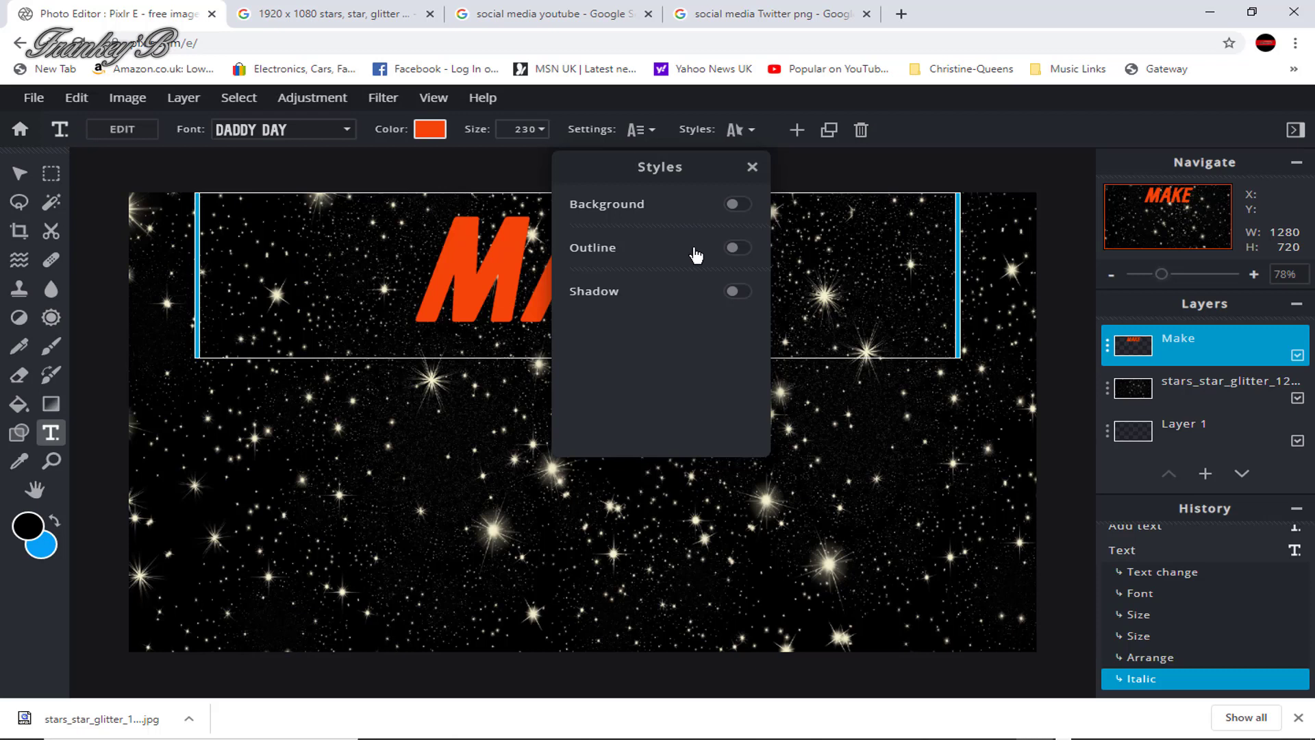
pyautogui.click(736, 250)
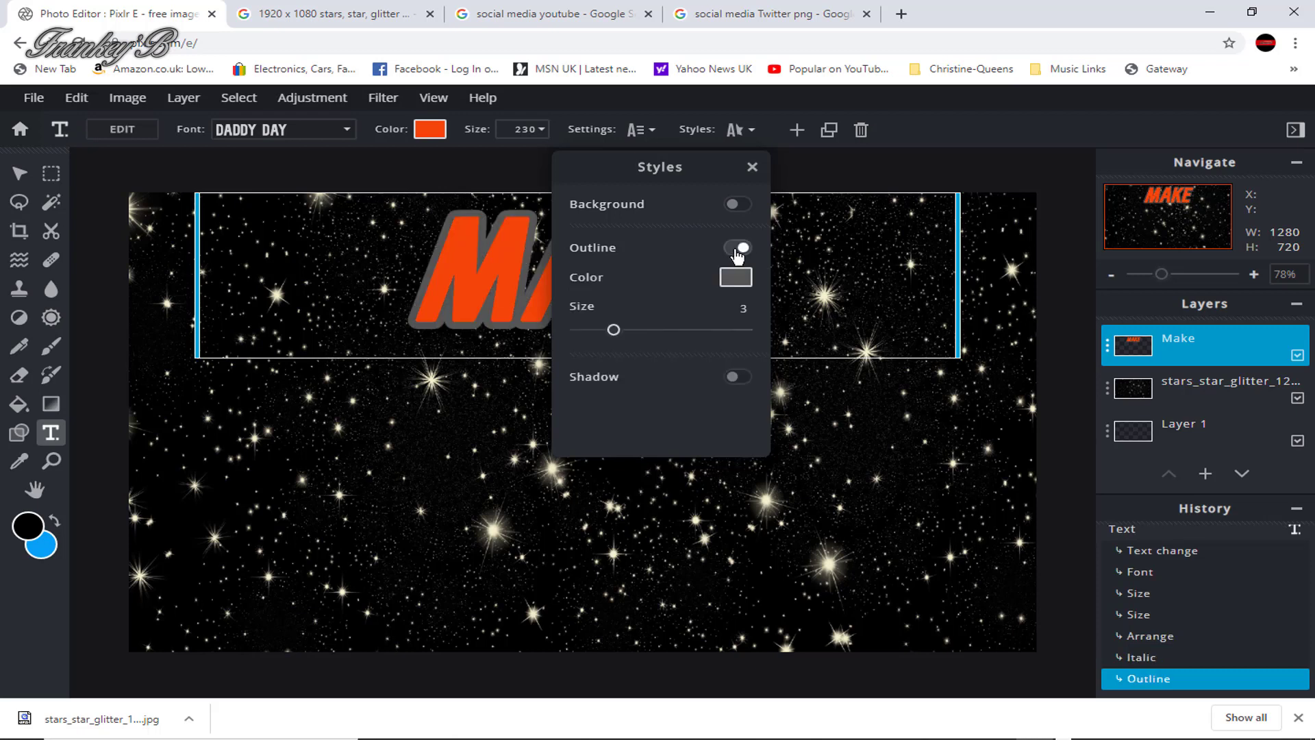
pyautogui.moveTo(613, 335); pyautogui.dragTo(606, 336)
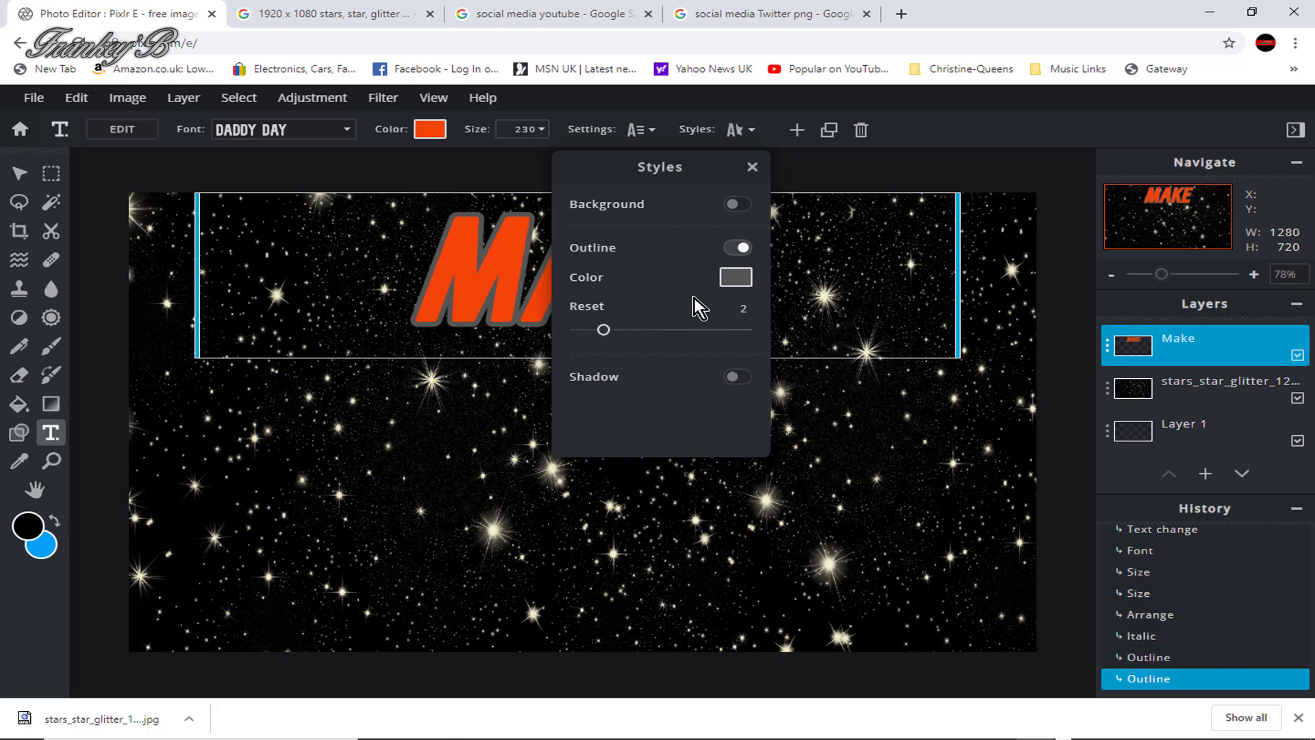
pyautogui.click(736, 277)
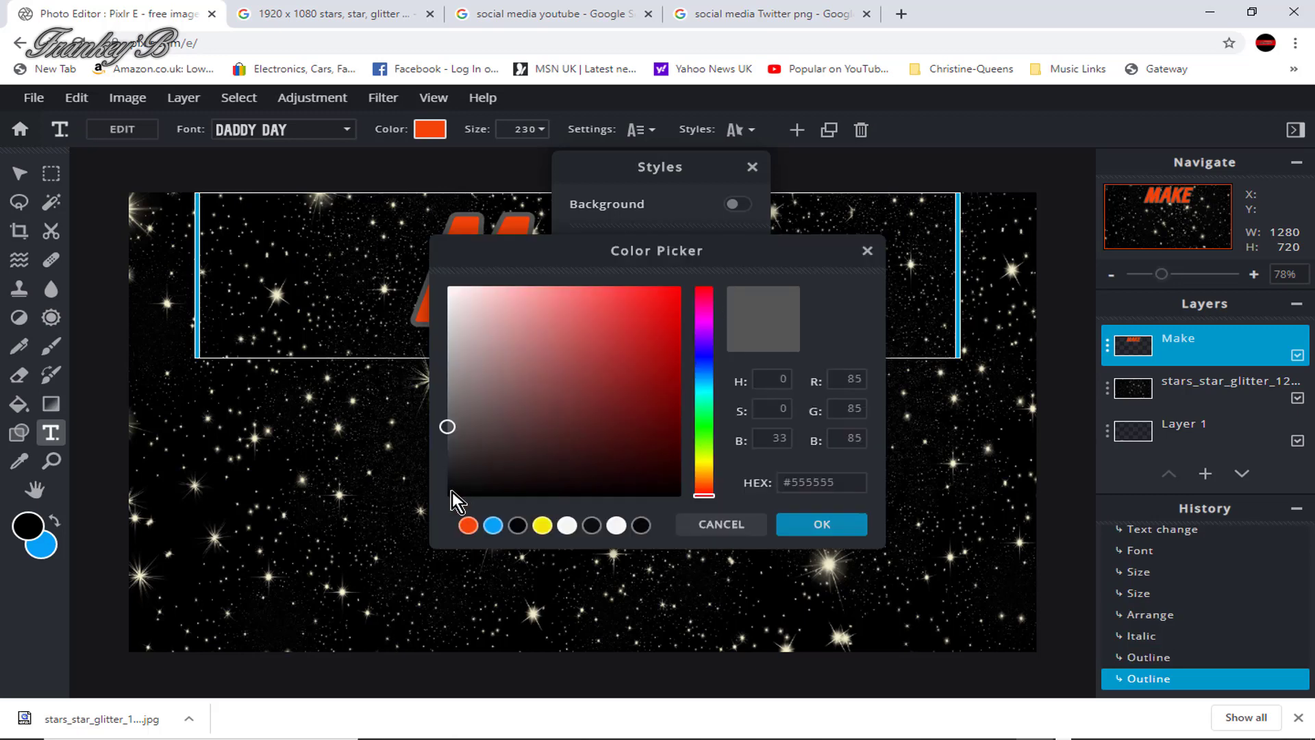
pyautogui.click(459, 488)
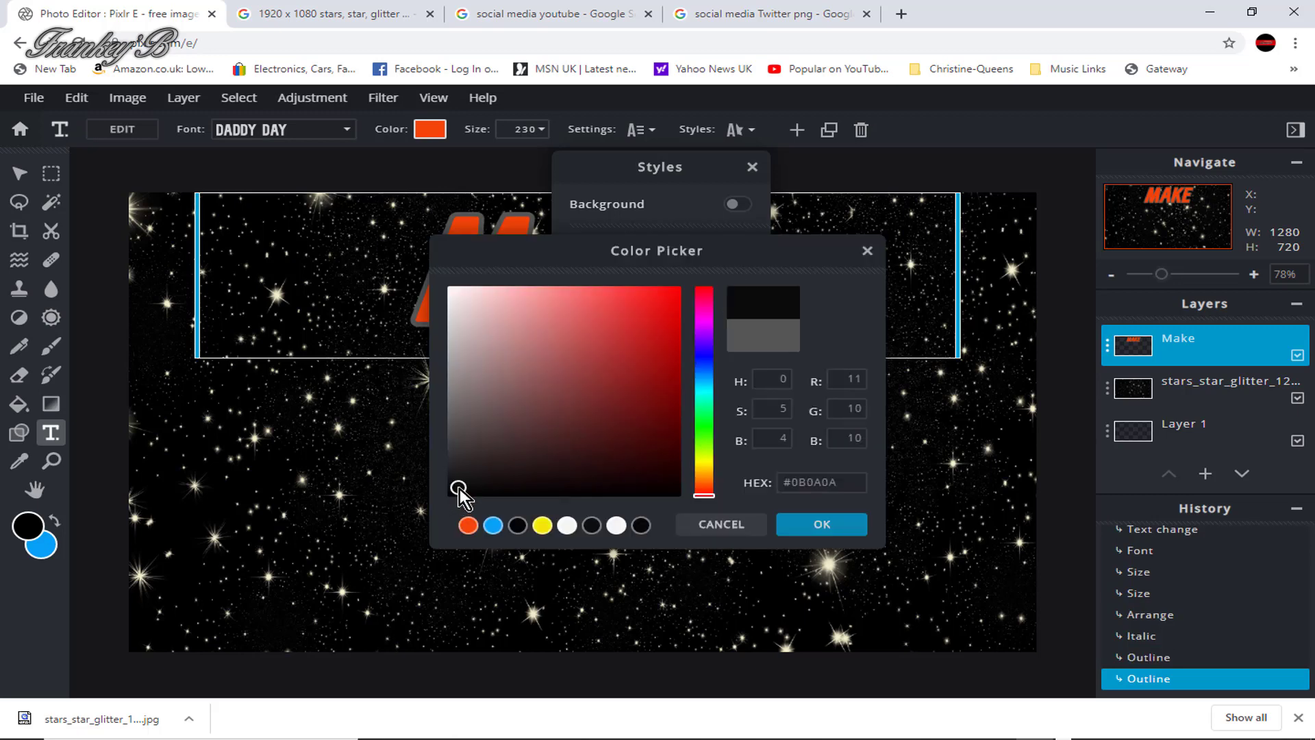
pyautogui.click(822, 524)
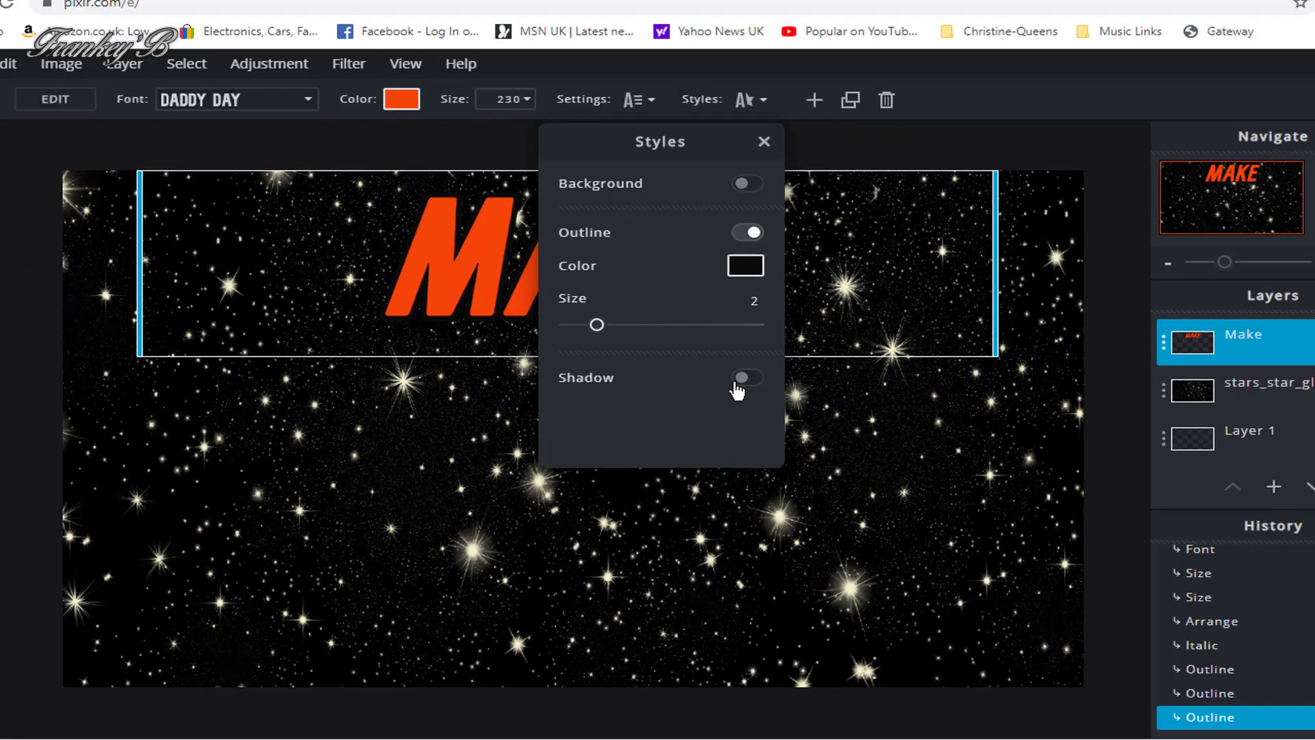
# Step: Turn on a white shadow for the MAKE text
pyautogui.click(737, 376)
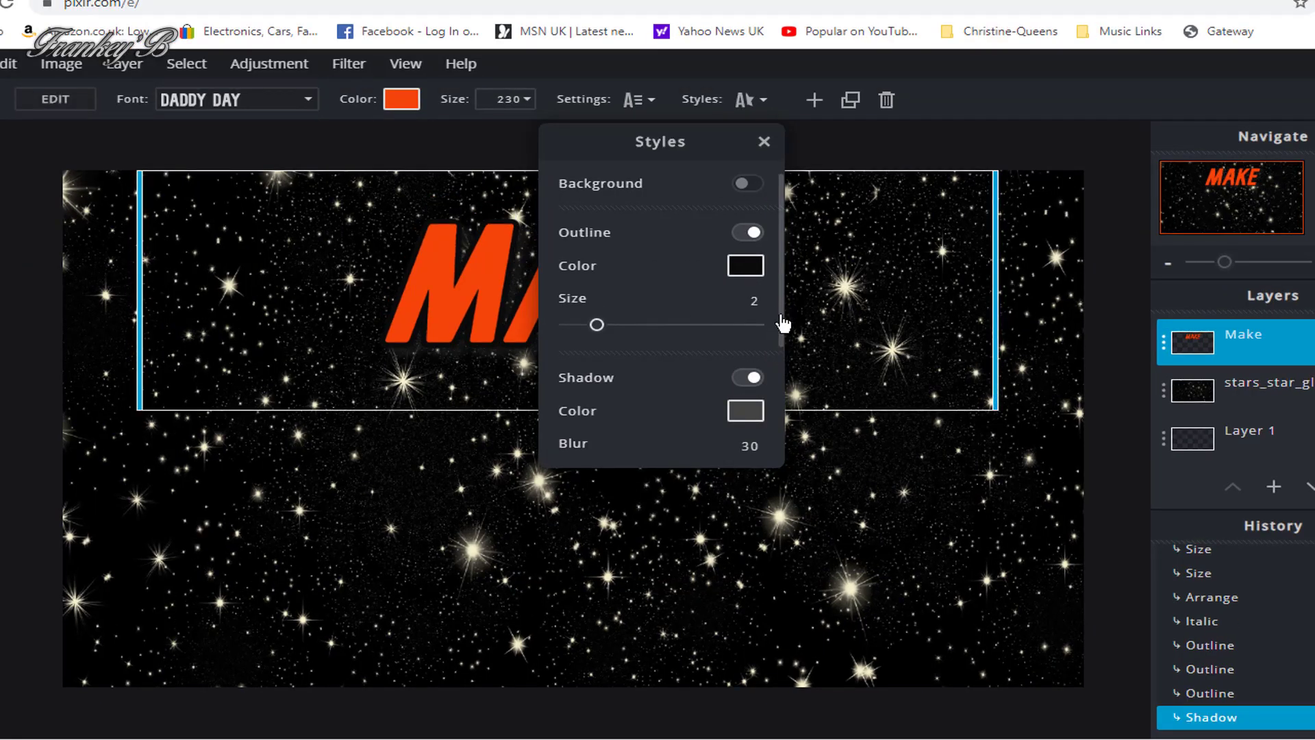
pyautogui.moveTo(781, 325); pyautogui.dragTo(785, 395)
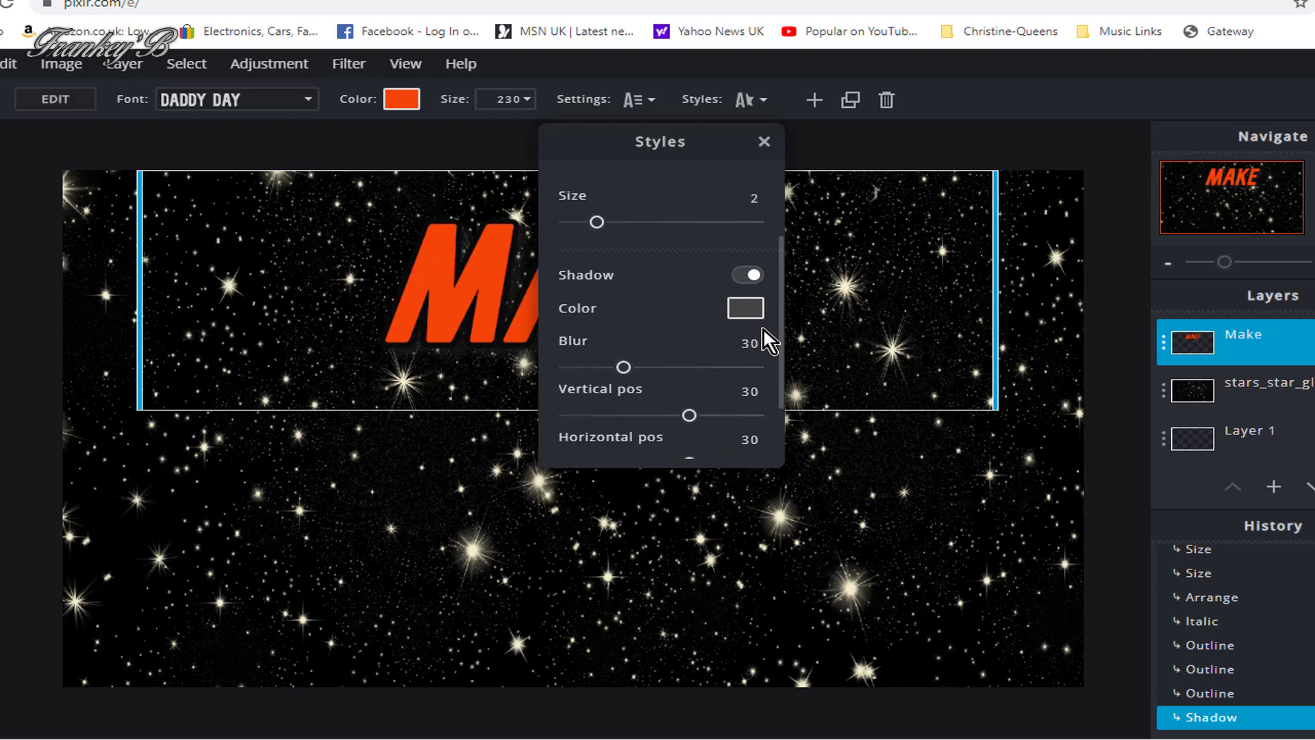
pyautogui.click(744, 306)
pyautogui.click(639, 544)
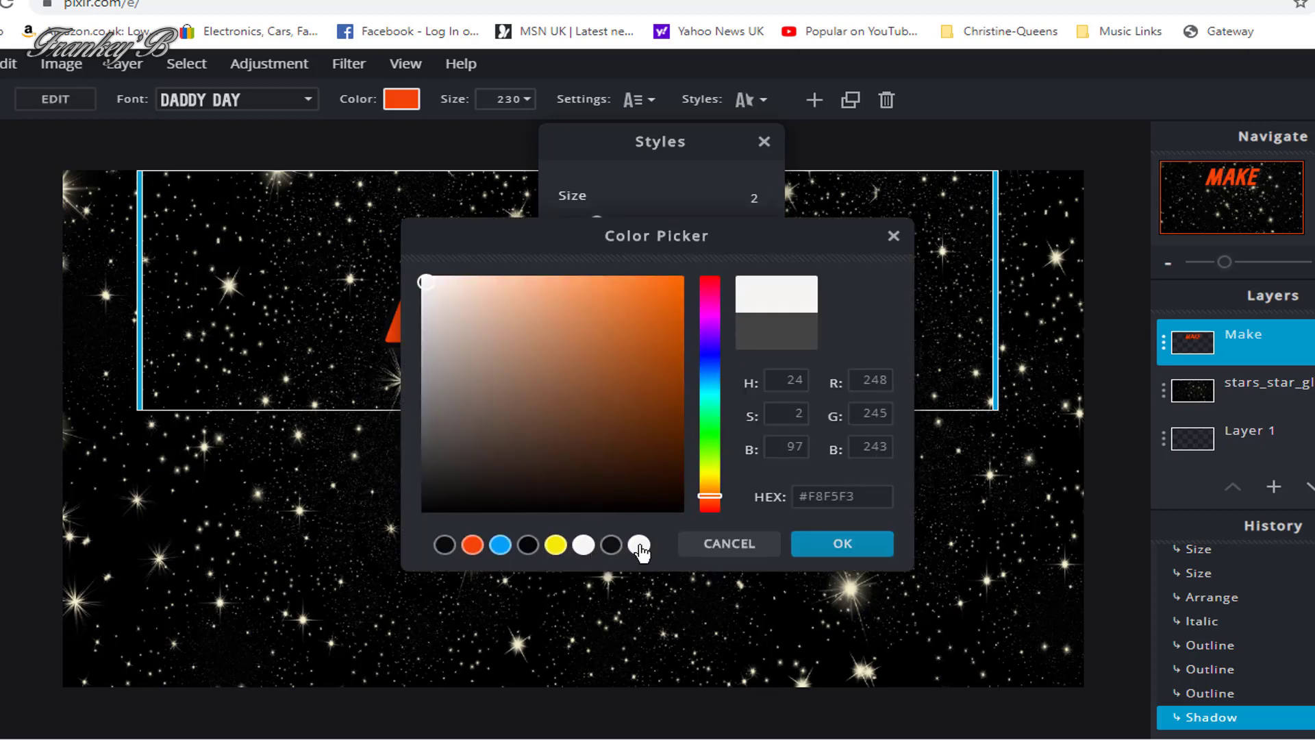
pyautogui.click(805, 548)
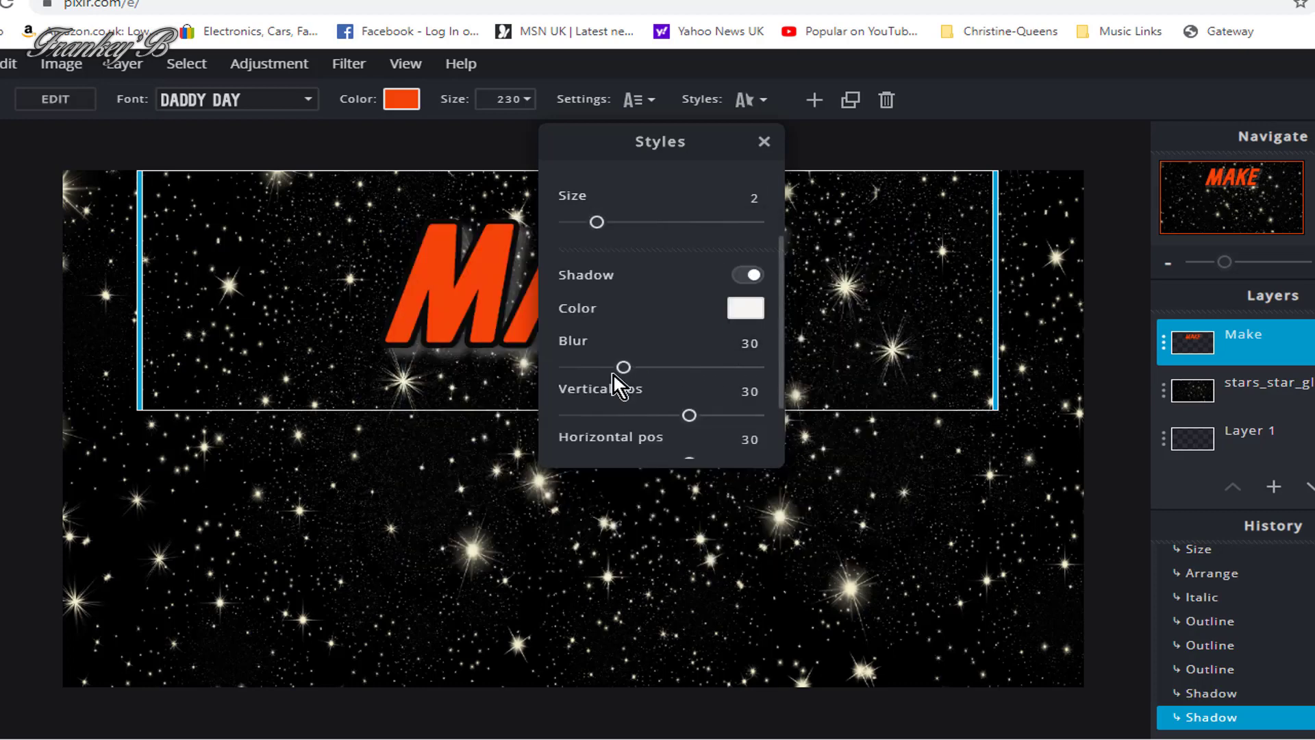
# Step: Set the shadow blur to 20 and its vertical offset to 22
pyautogui.click(750, 344)
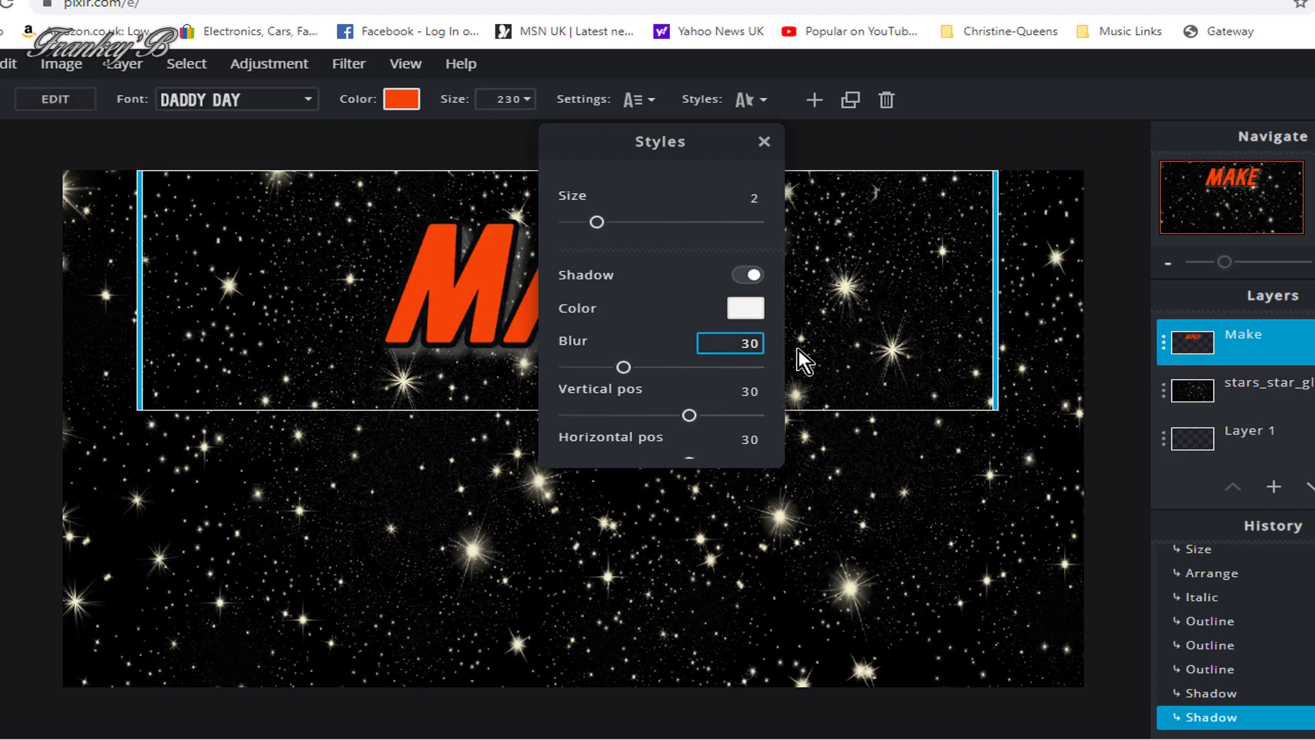
pyautogui.press('BackSpace')
pyautogui.write('2')
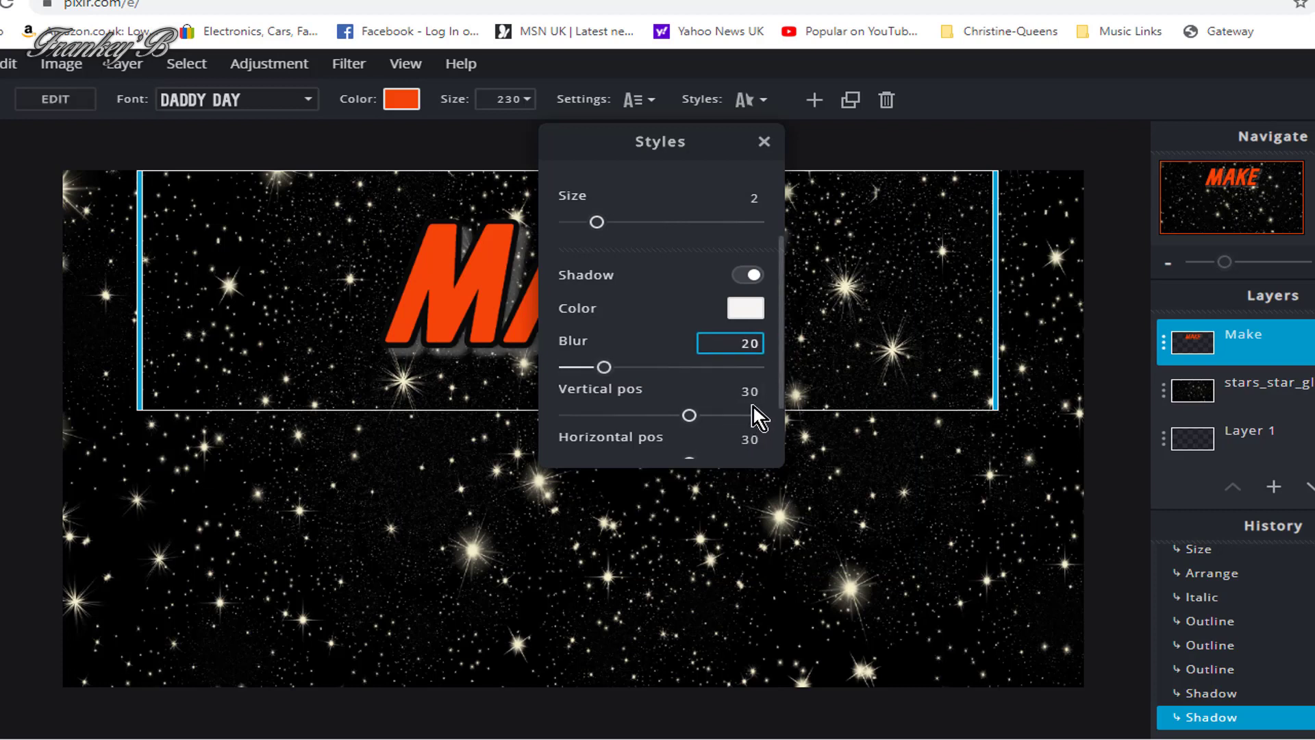
pyautogui.click(754, 393)
pyautogui.press('BackSpace')
pyautogui.press('BackSpace')
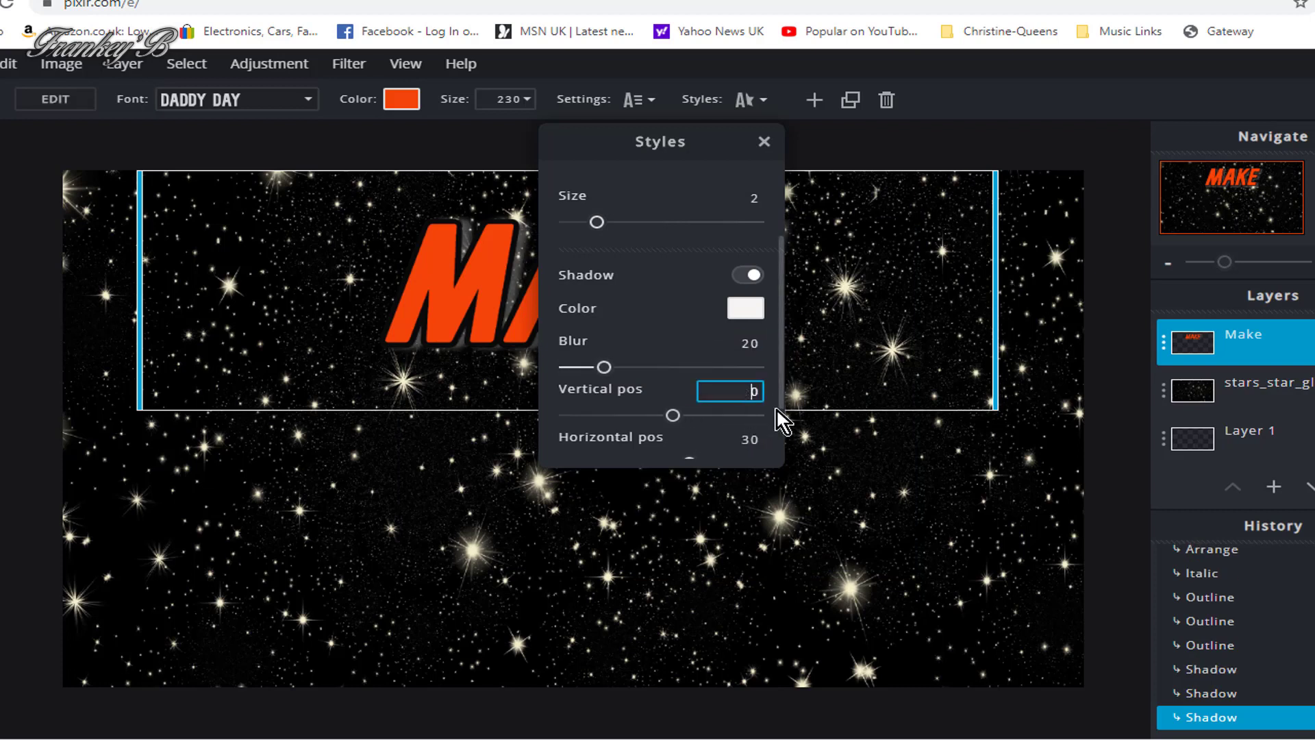
pyautogui.write('220')
pyautogui.press('BackSpace')
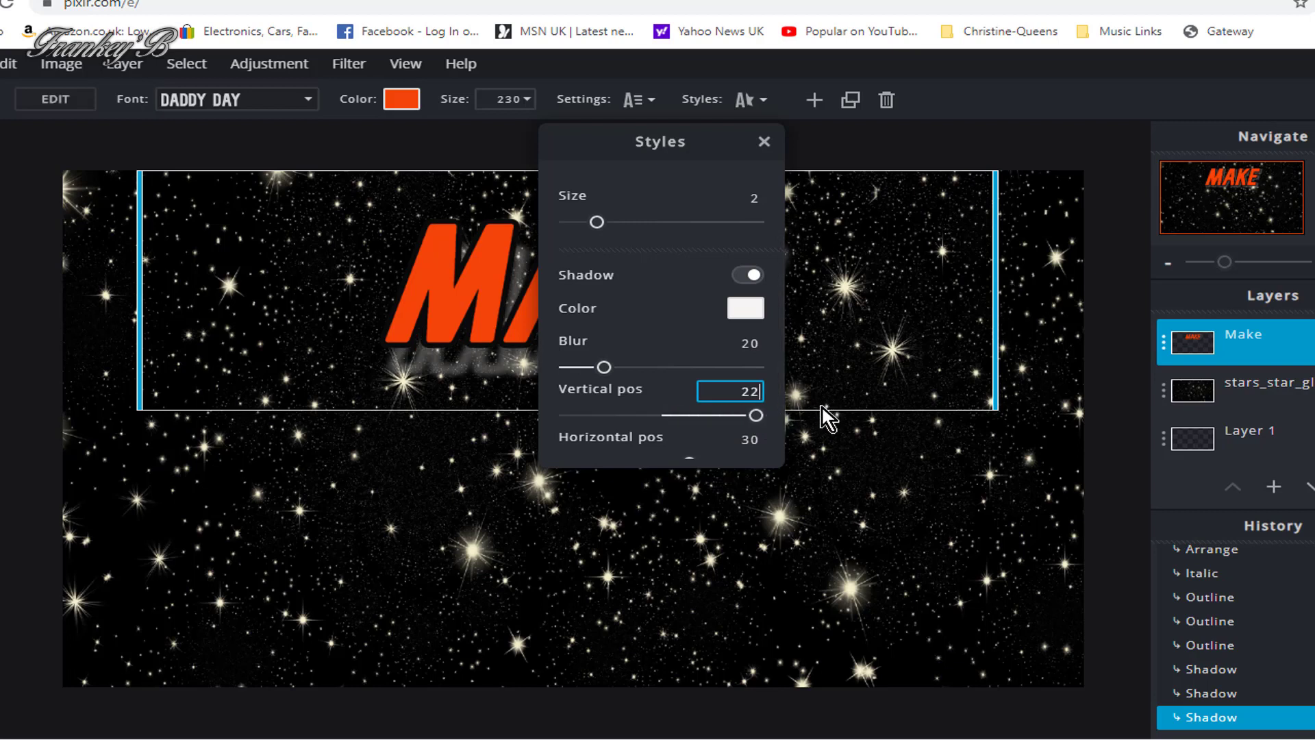
# Step: Set the shadow horizontal offset to 20 and opacity to 60
pyautogui.click(764, 439)
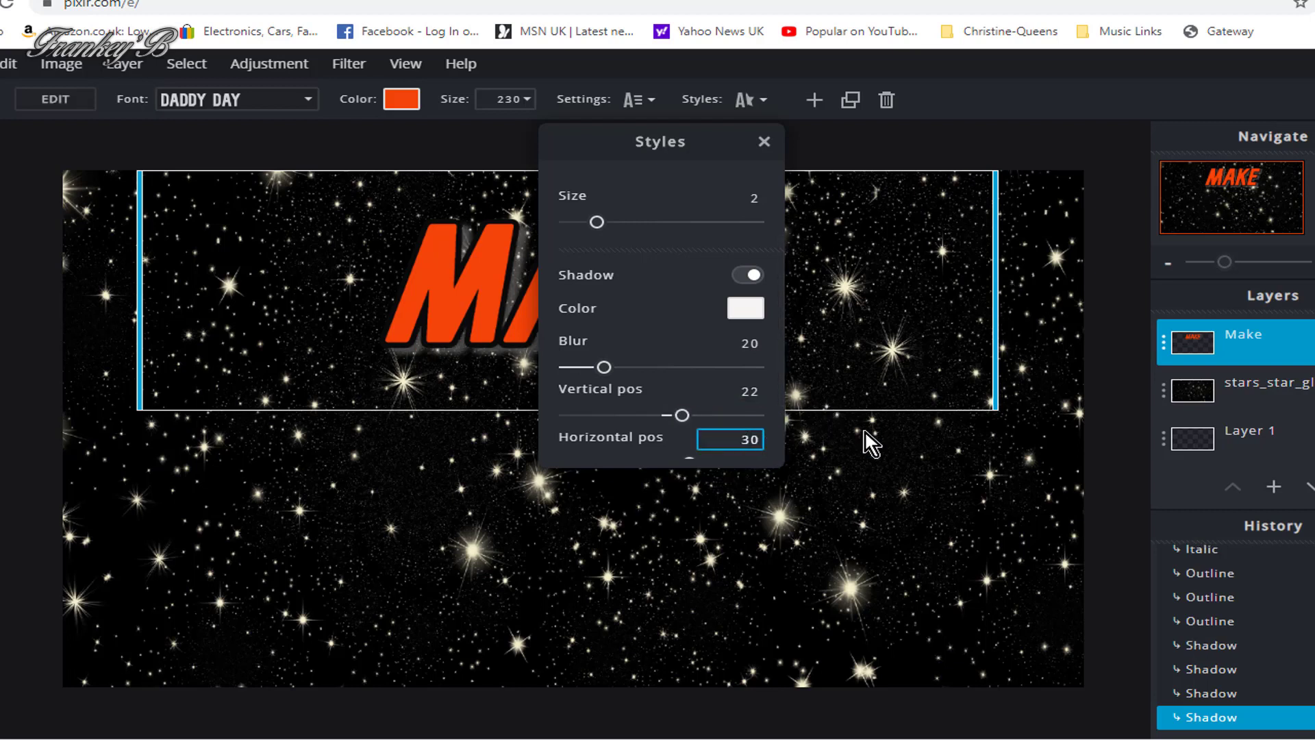
pyautogui.press('Delete')
pyautogui.write('2')
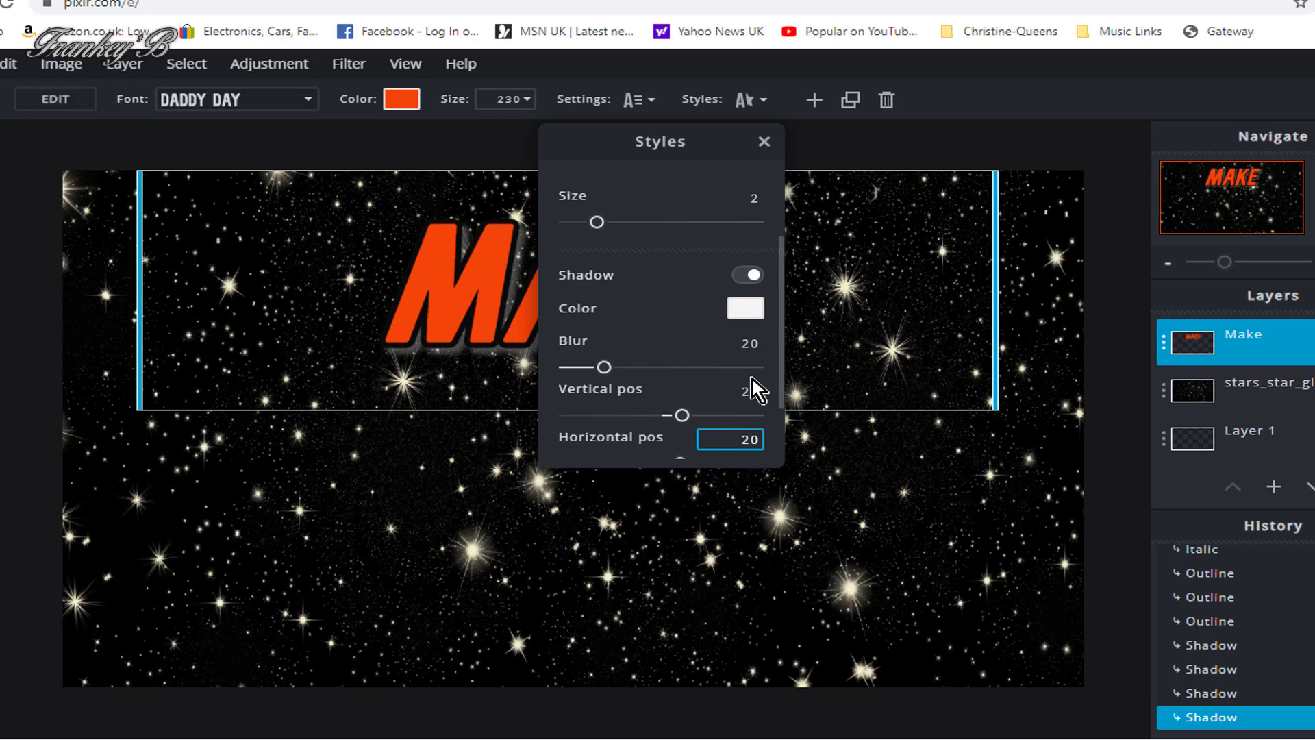
pyautogui.scroll(-2, 750, 383)
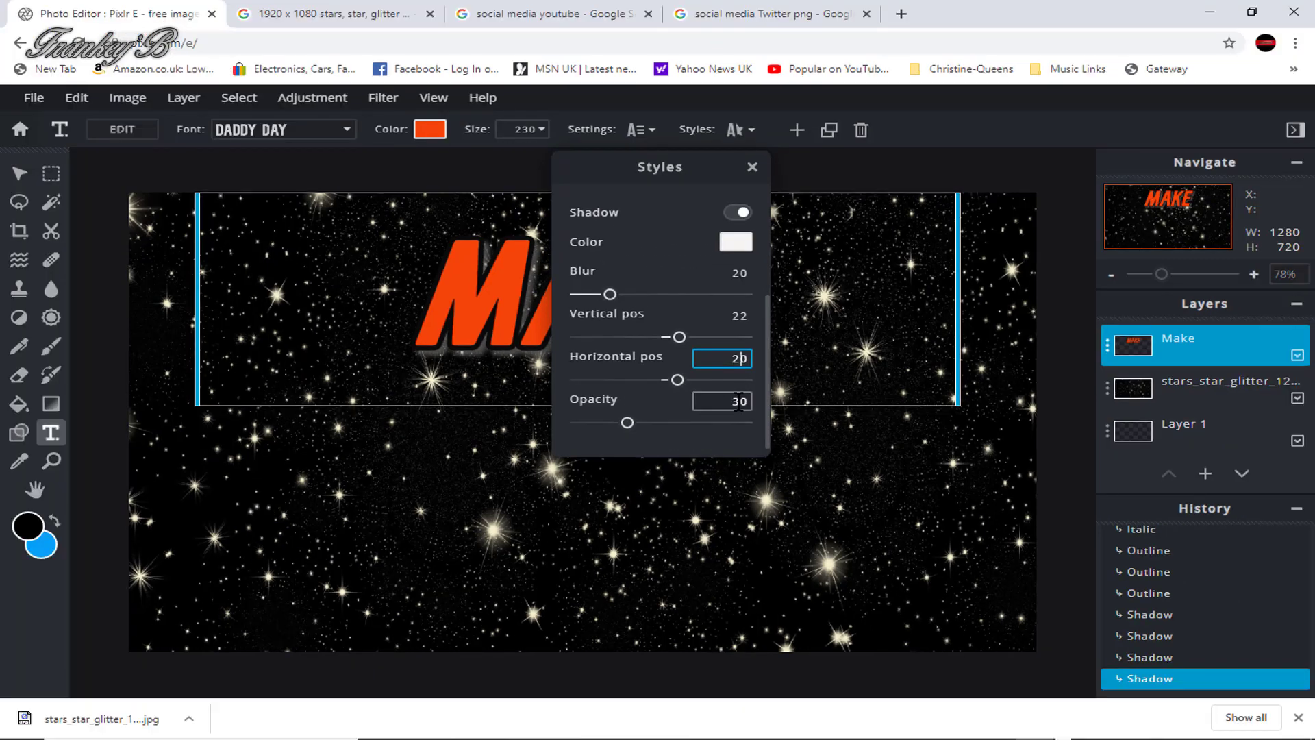
pyautogui.click(739, 401)
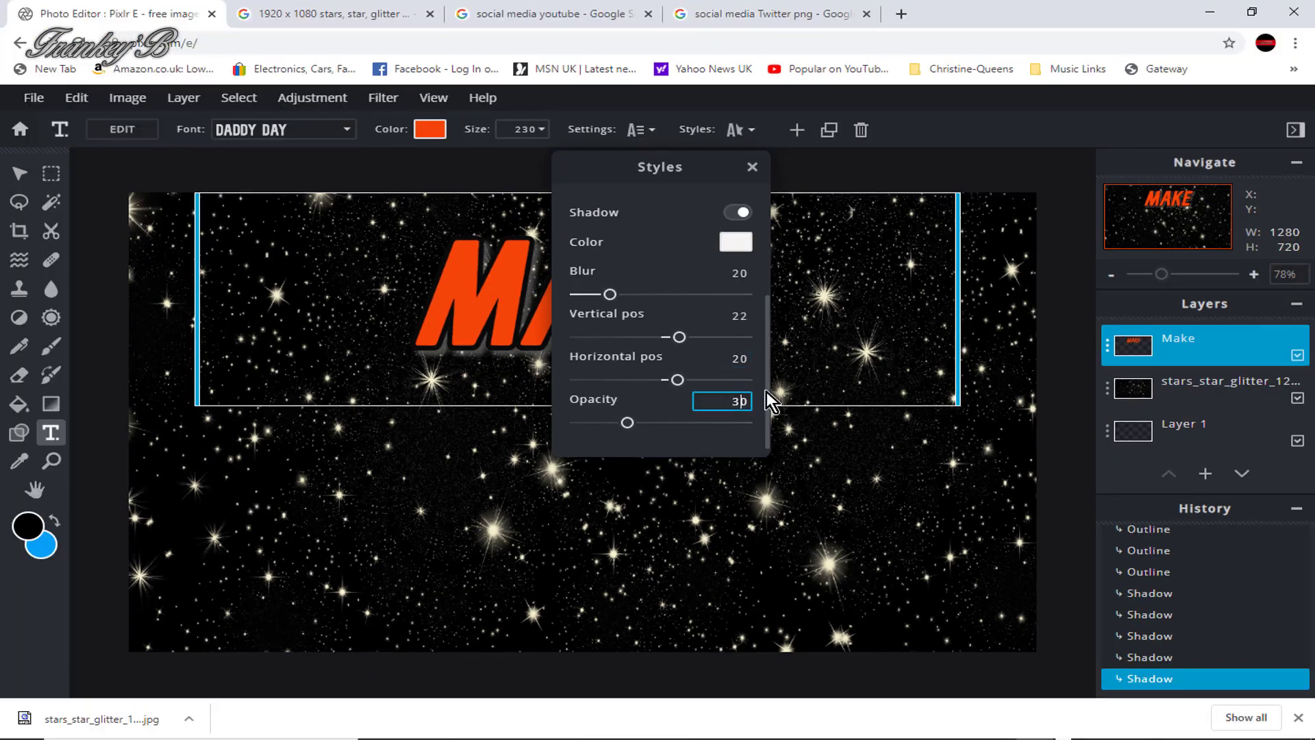
pyautogui.press('BackSpace')
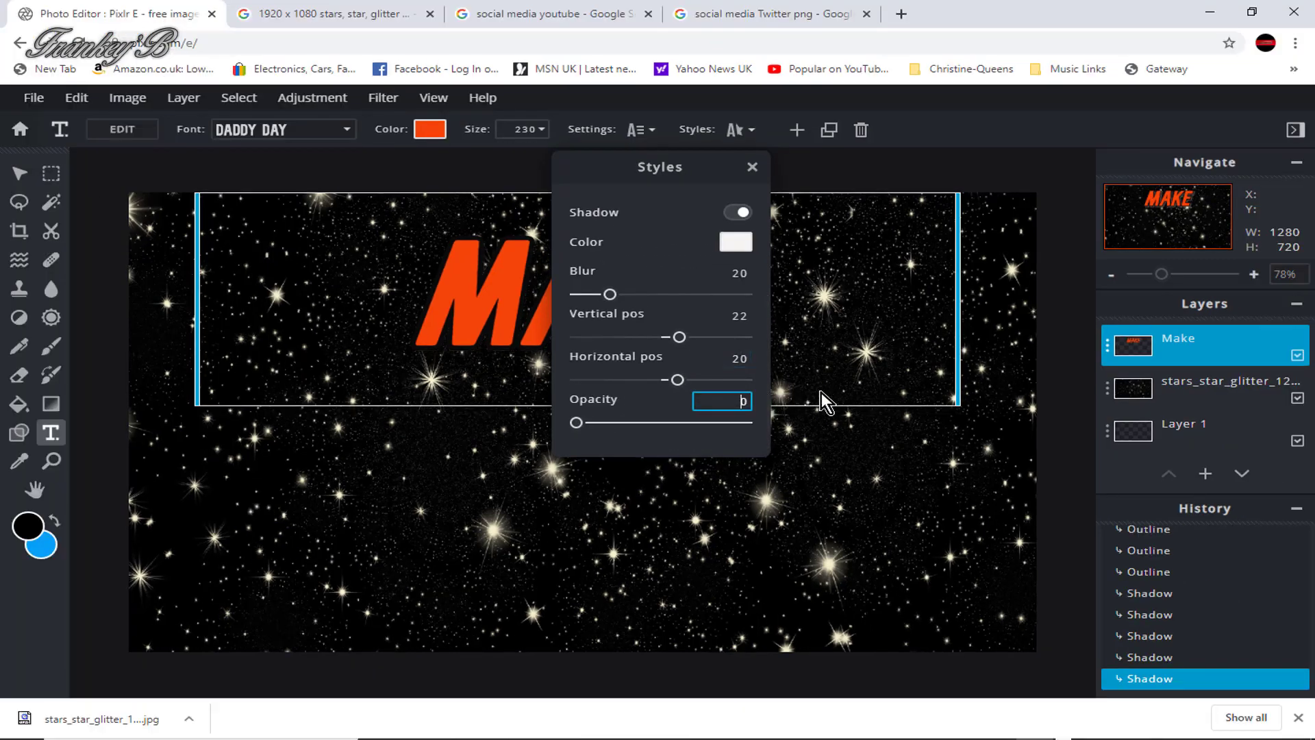
pyautogui.write('6')
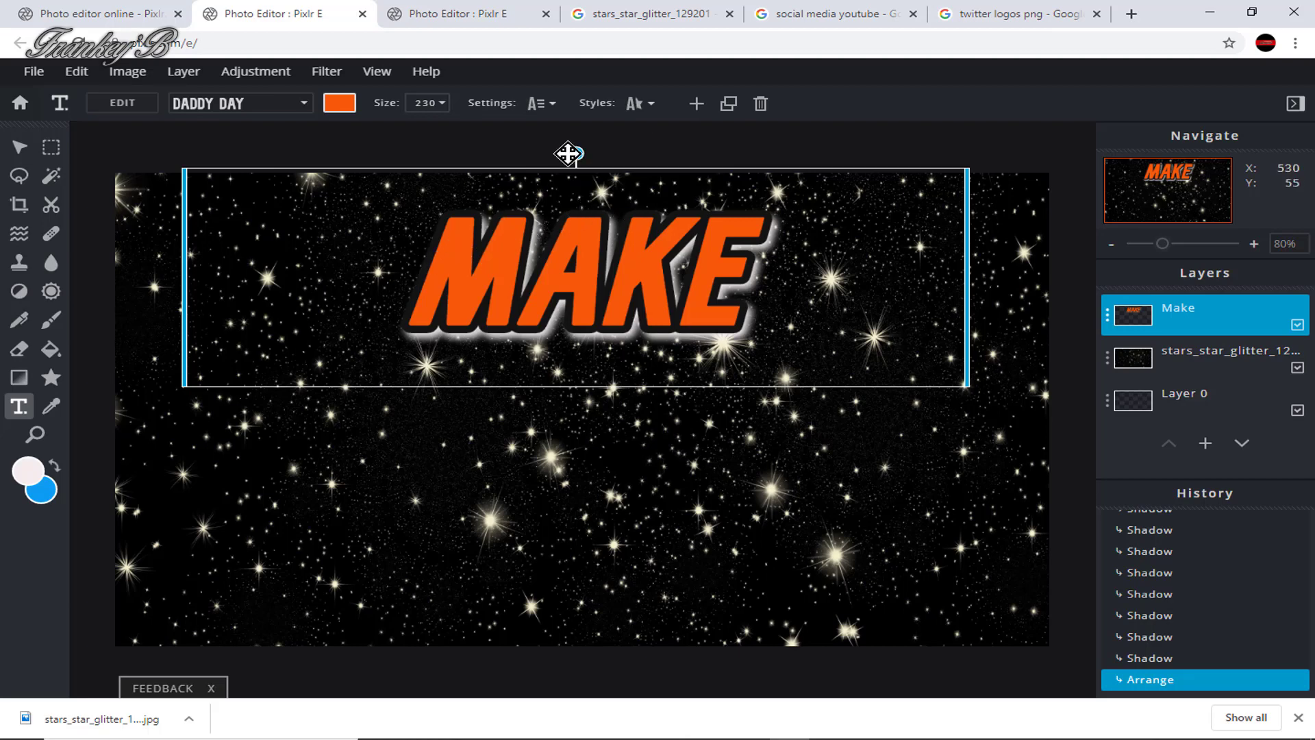
# Step: Duplicate the MAKE layer below the original and retype the copy as AWESOME
pyautogui.click(732, 107)
pyautogui.moveTo(616, 274)
pyautogui.mouseDown()
pyautogui.moveTo(620, 391)
pyautogui.moveTo(649, 372)
pyautogui.mouseUp()
pyautogui.press('e')
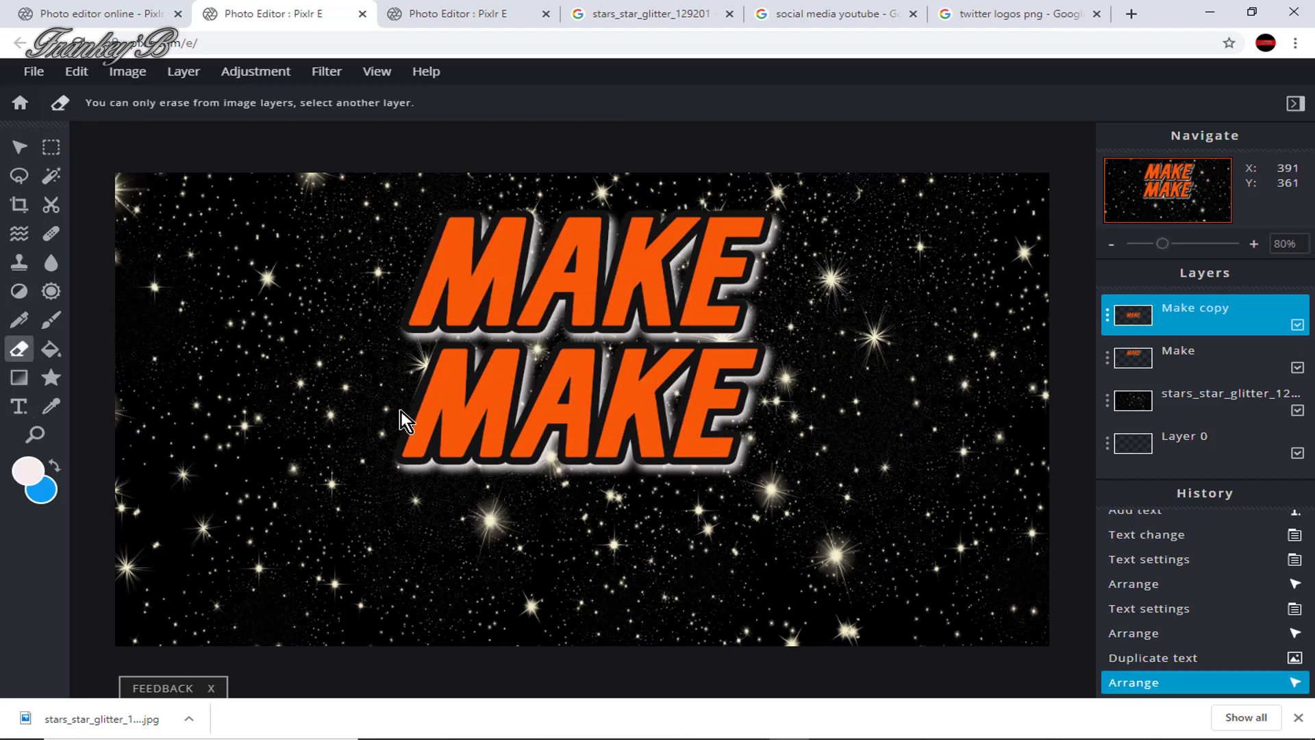
pyautogui.scroll(-2, 495, 415)
pyautogui.write('t')
pyautogui.write('Awesome')
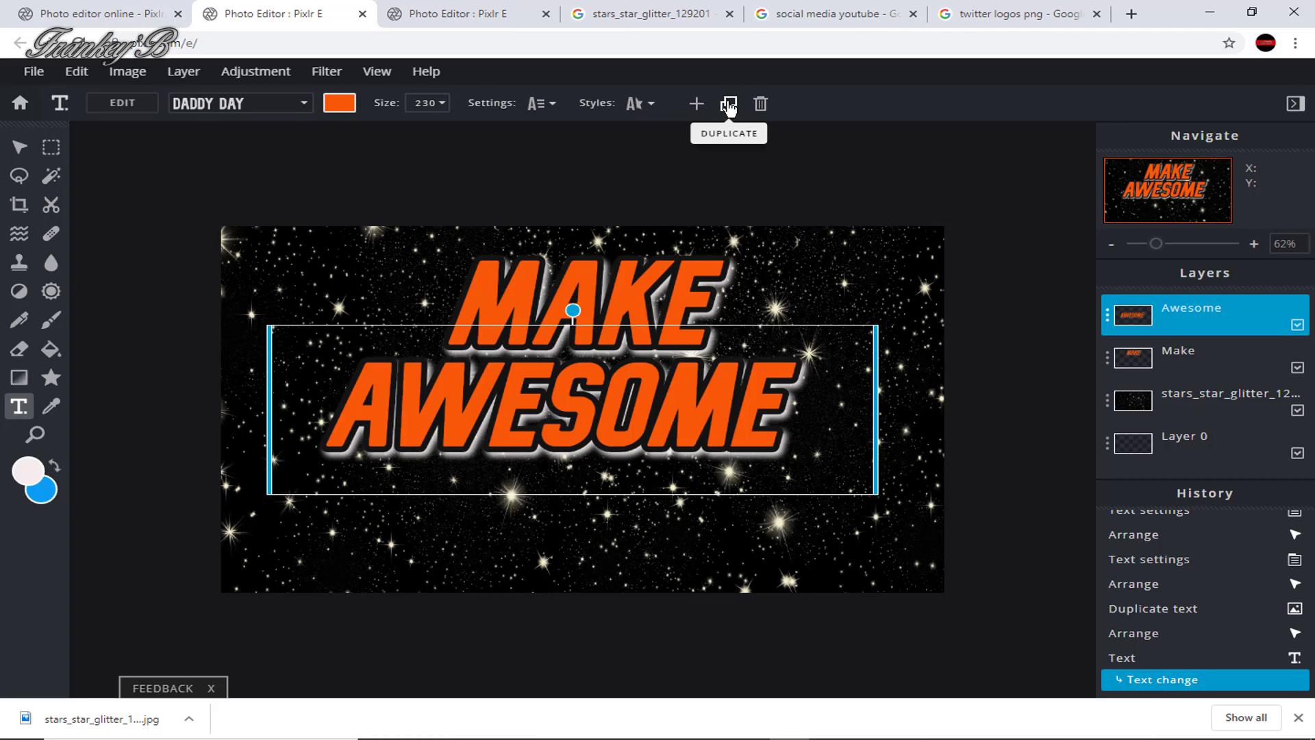
# Step: Duplicate the AWESOME layer below it and retype the copy as THUMBNAILS
pyautogui.click(728, 105)
pyautogui.moveTo(587, 411); pyautogui.dragTo(601, 519)
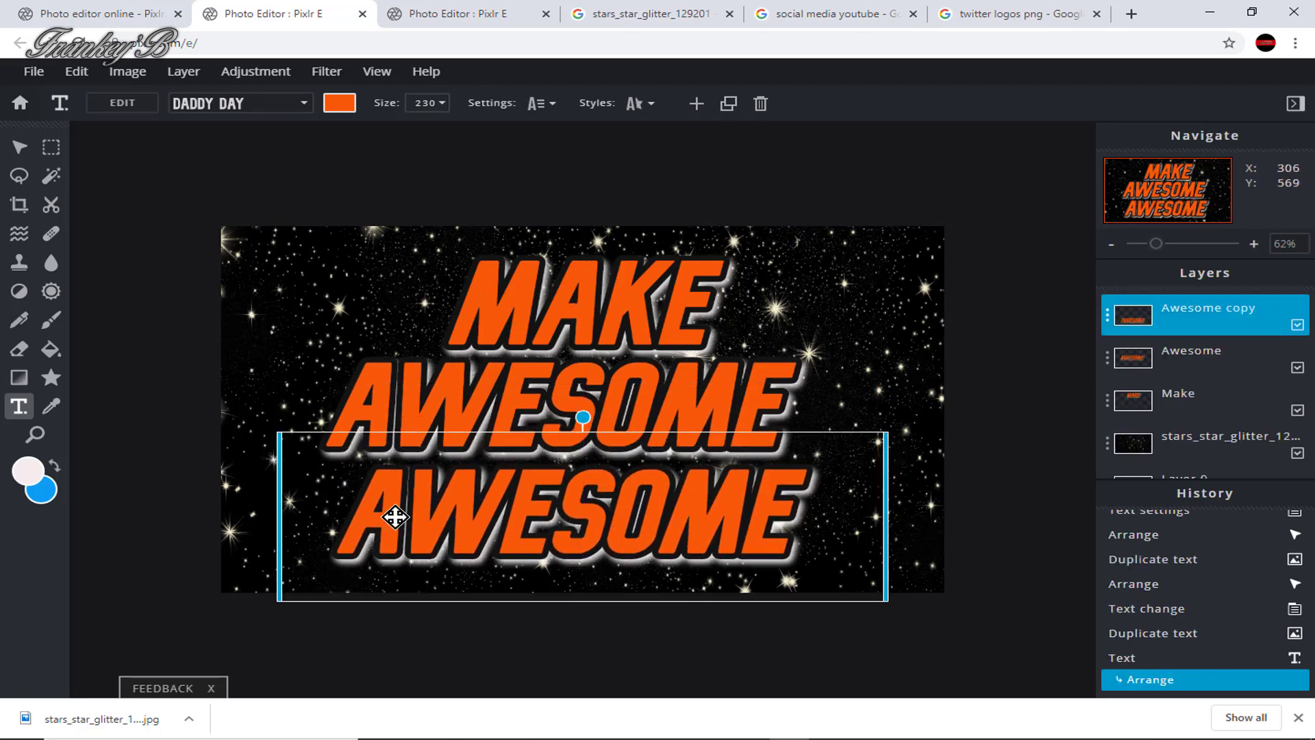
pyautogui.doubleClick(395, 518)
pyautogui.write('THUM')
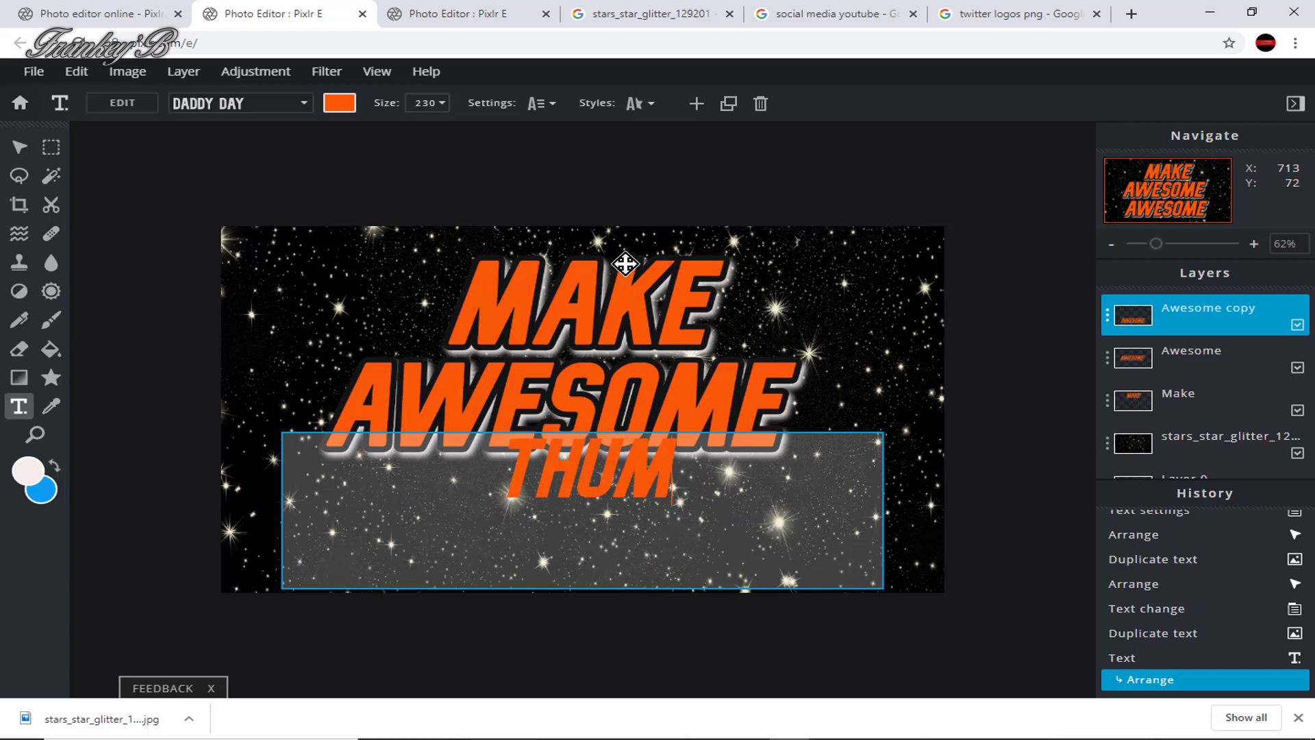
pyautogui.write('BNAILS')
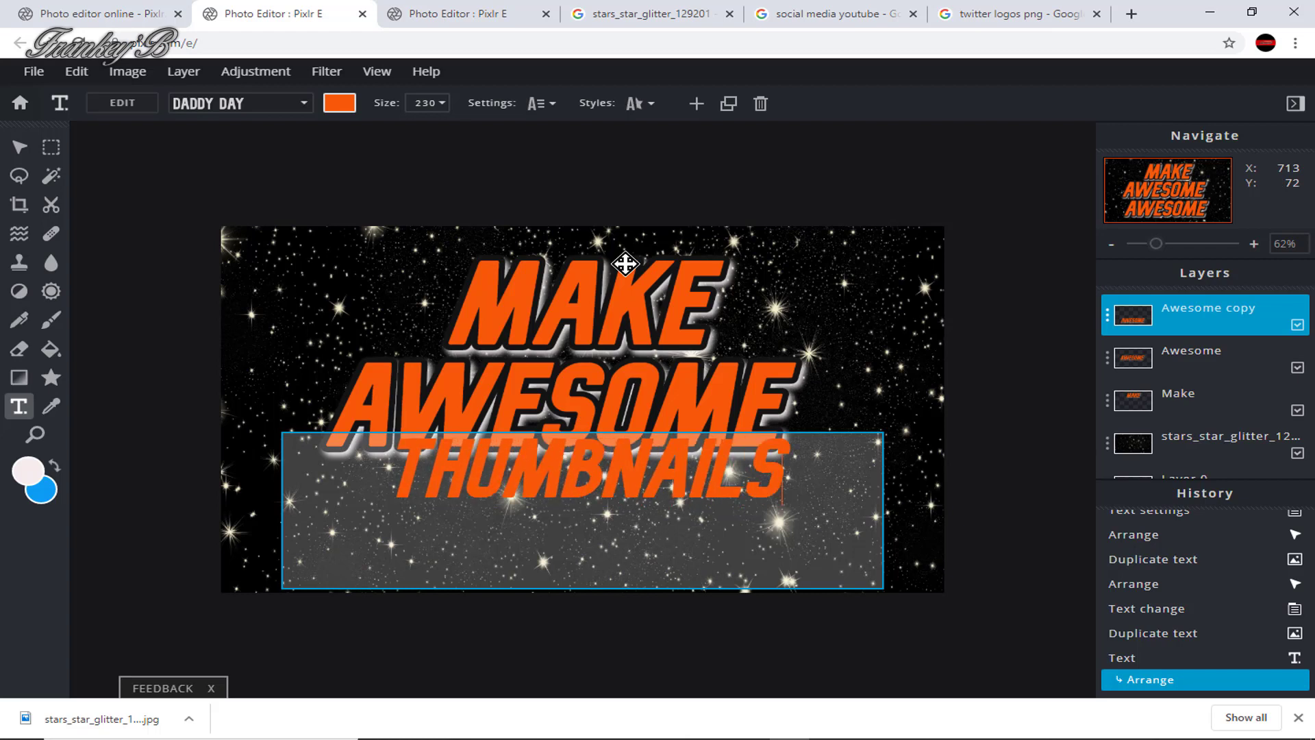
pyautogui.click(995, 528)
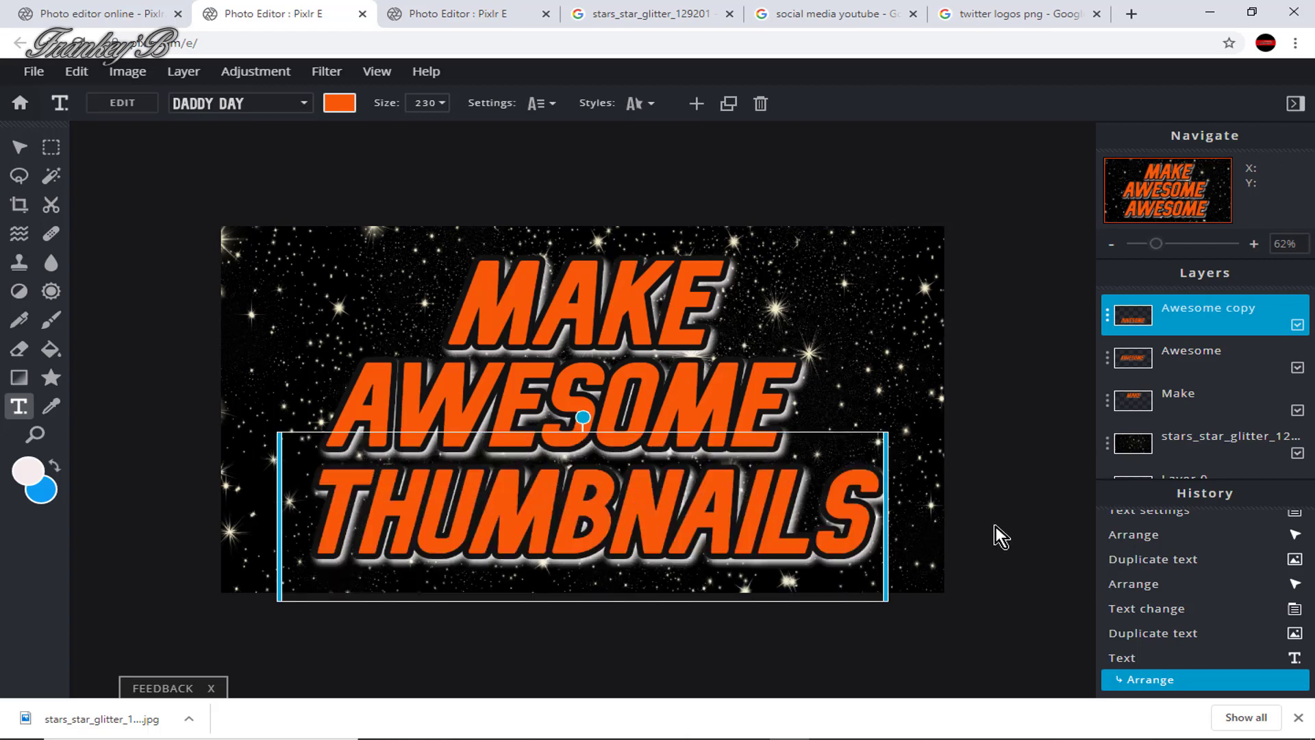
# Step: Nudge MAKE, AWESOME and THUMBNAILS into a centred vertical stack, then deselect
pyautogui.click(566, 290)
pyautogui.moveTo(567, 290); pyautogui.dragTo(578, 285)
pyautogui.click(565, 407)
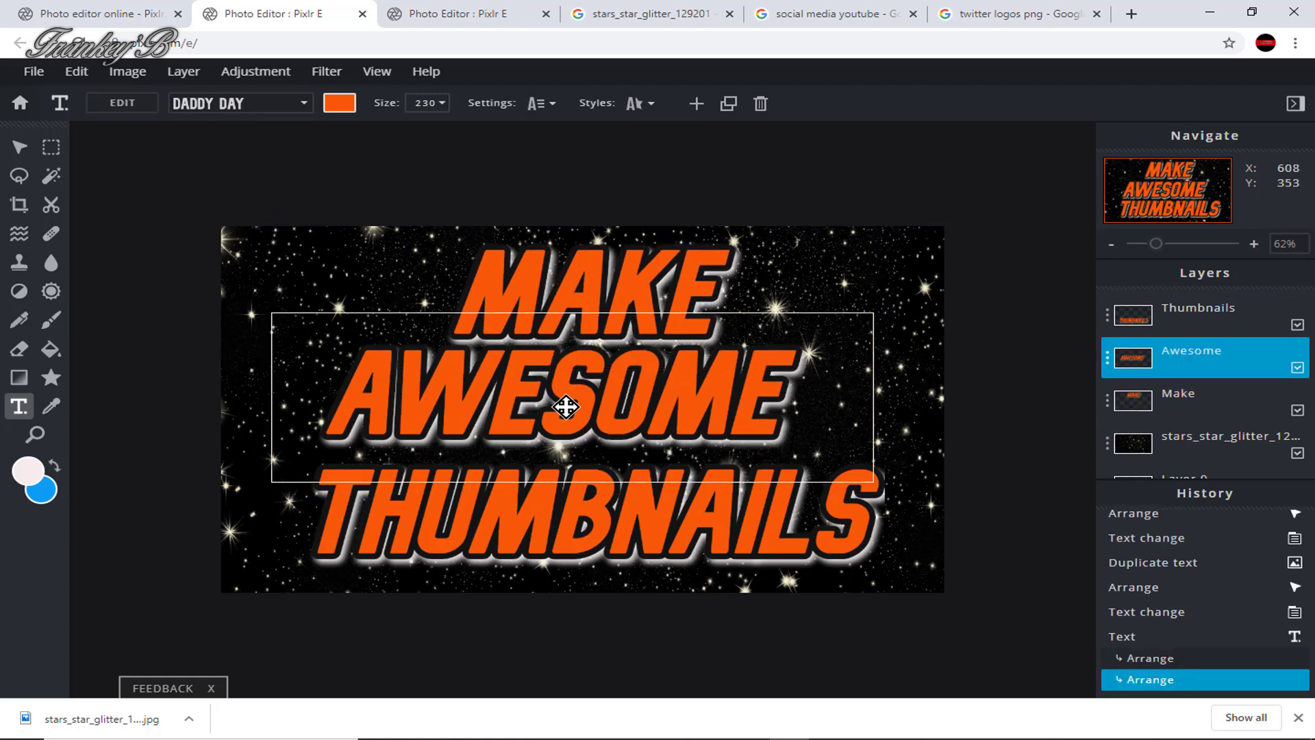
pyautogui.moveTo(566, 407); pyautogui.dragTo(580, 417)
pyautogui.click(586, 521)
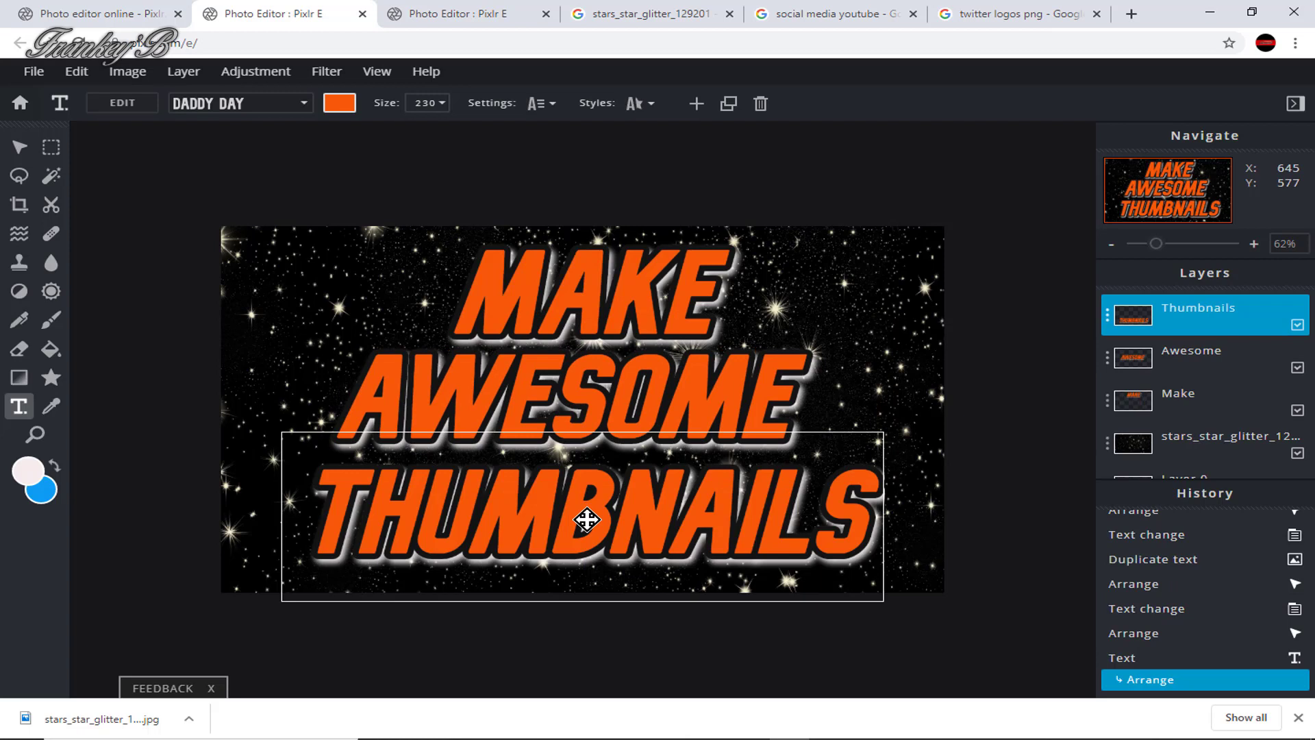
pyautogui.moveTo(587, 521); pyautogui.dragTo(587, 517)
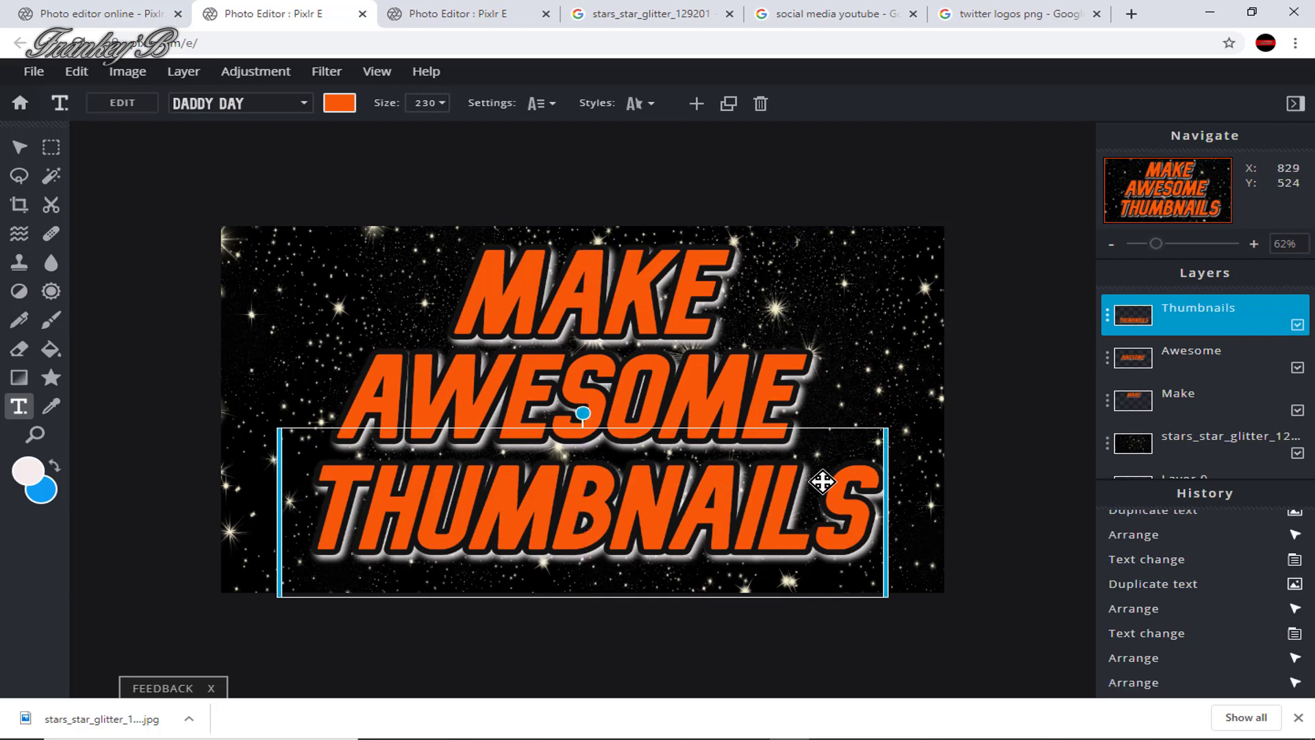
pyautogui.click(1000, 498)
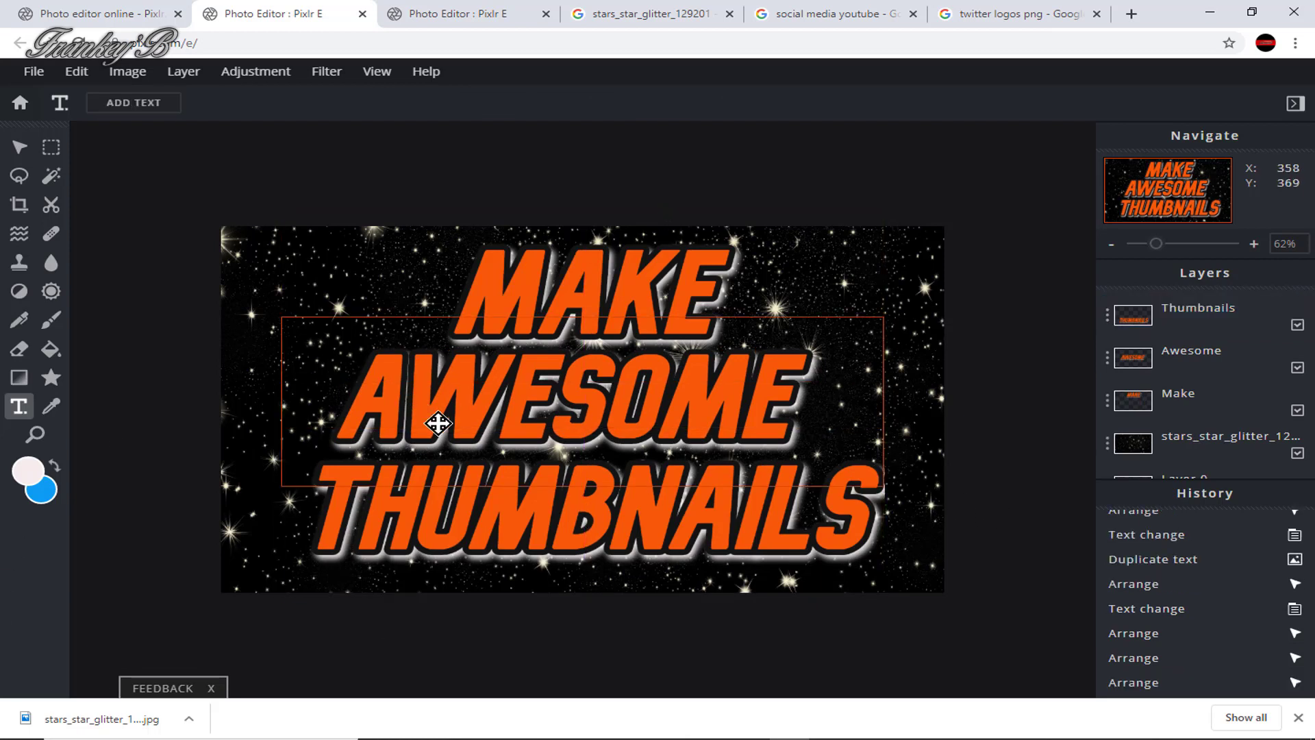
# Step: Select the AWESOME text and pick yellow #F6BB0A in its colour picker
pyautogui.click(538, 394)
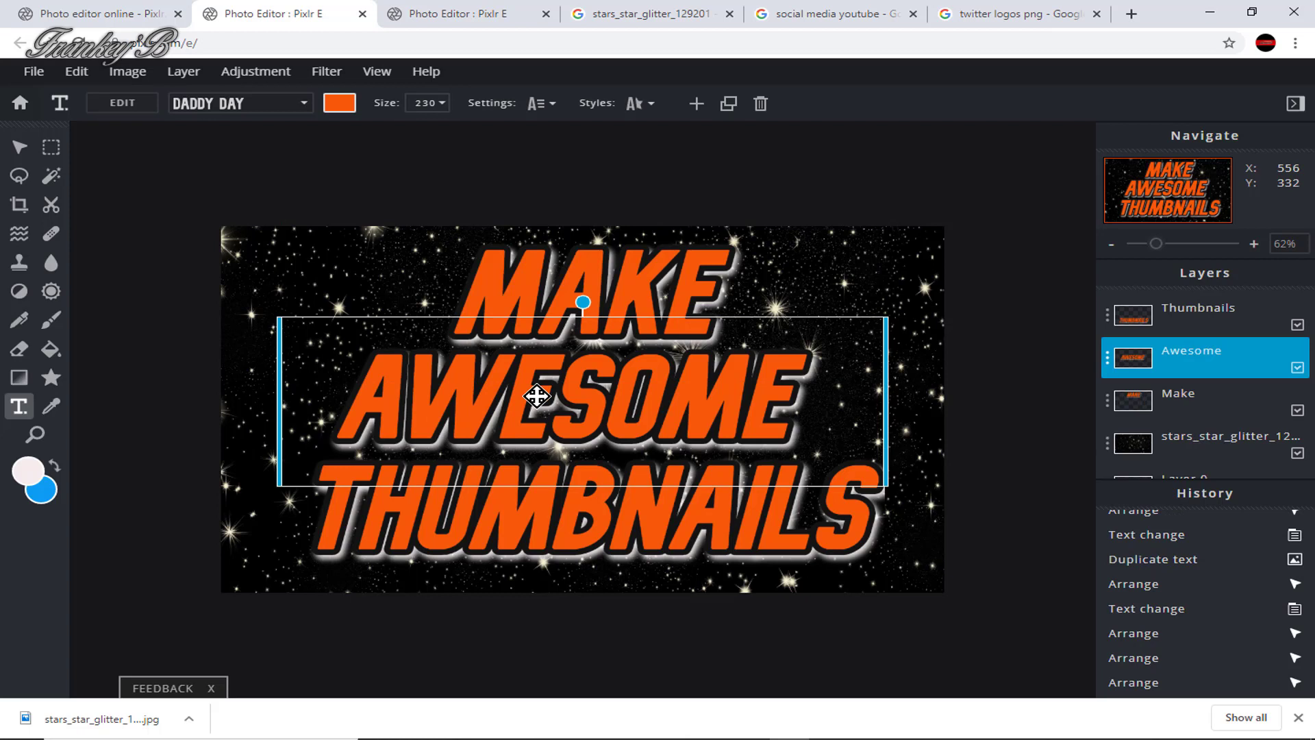
pyautogui.click(341, 104)
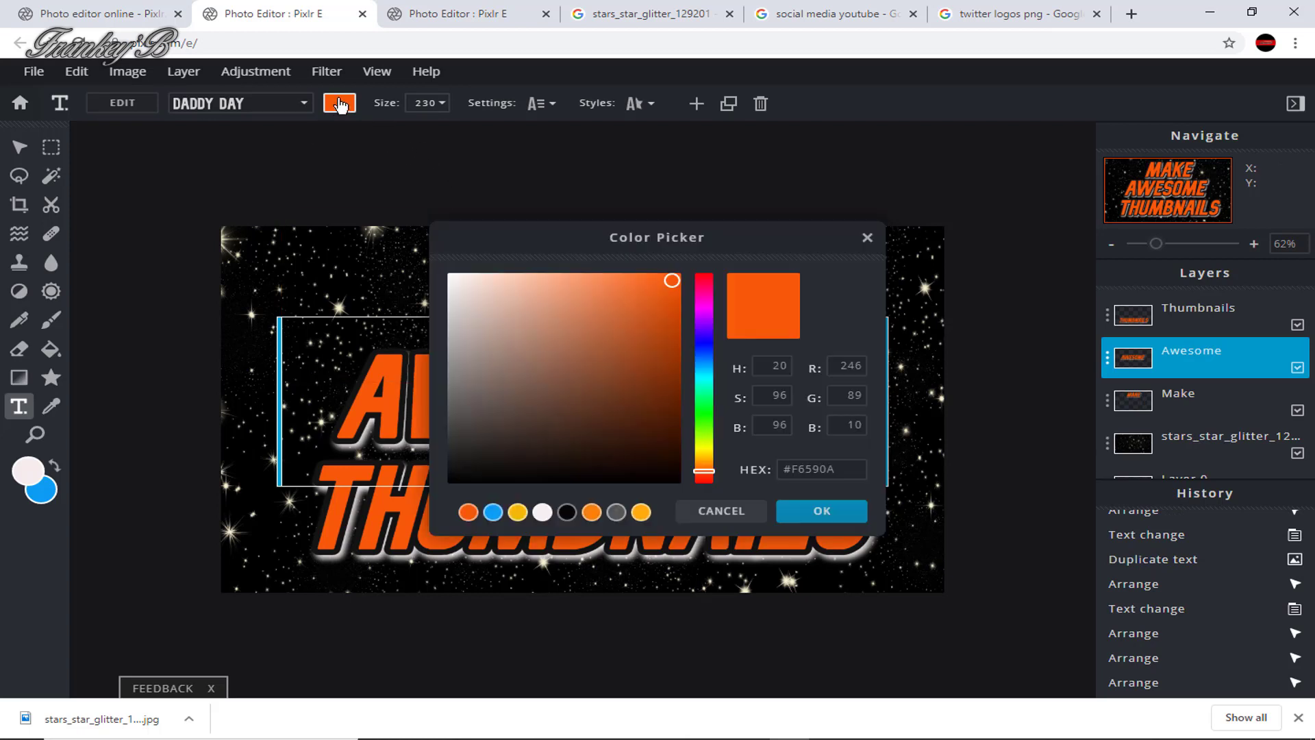
pyautogui.click(518, 512)
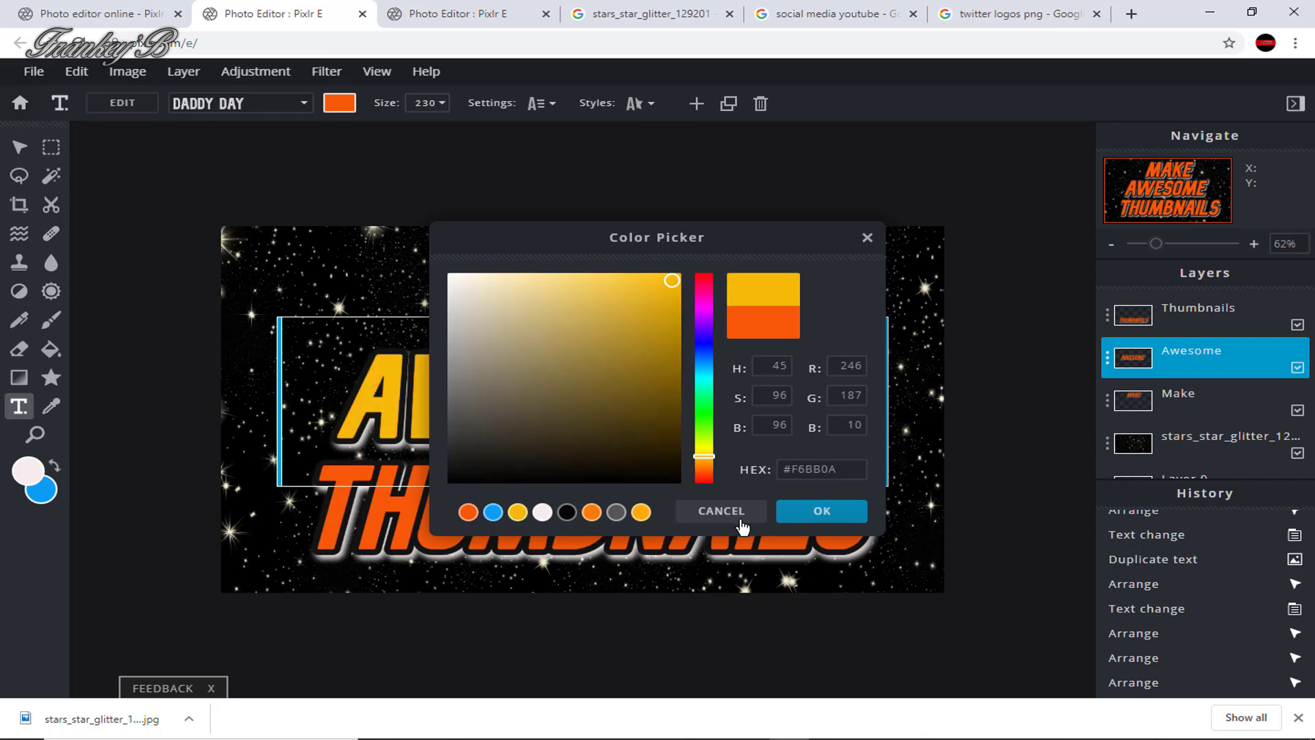
# Step: Confirm yellow #F6BB0A for AWESOME, drag across the canvas, and click away to deselect
pyautogui.click(822, 512)
pyautogui.moveTo(261, 222); pyautogui.dragTo(958, 607)
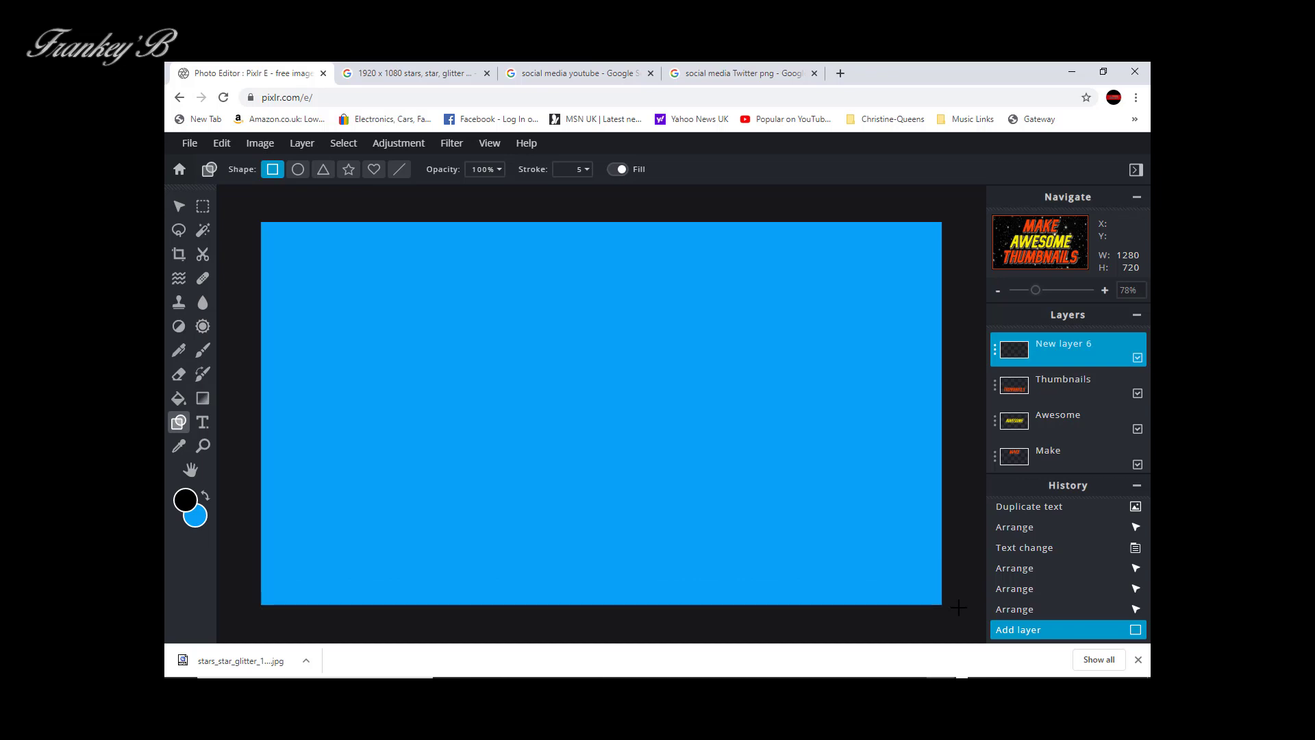
pyautogui.moveTo(959, 608); pyautogui.dragTo(959, 610)
pyautogui.moveTo(959, 607); pyautogui.dragTo(958, 607)
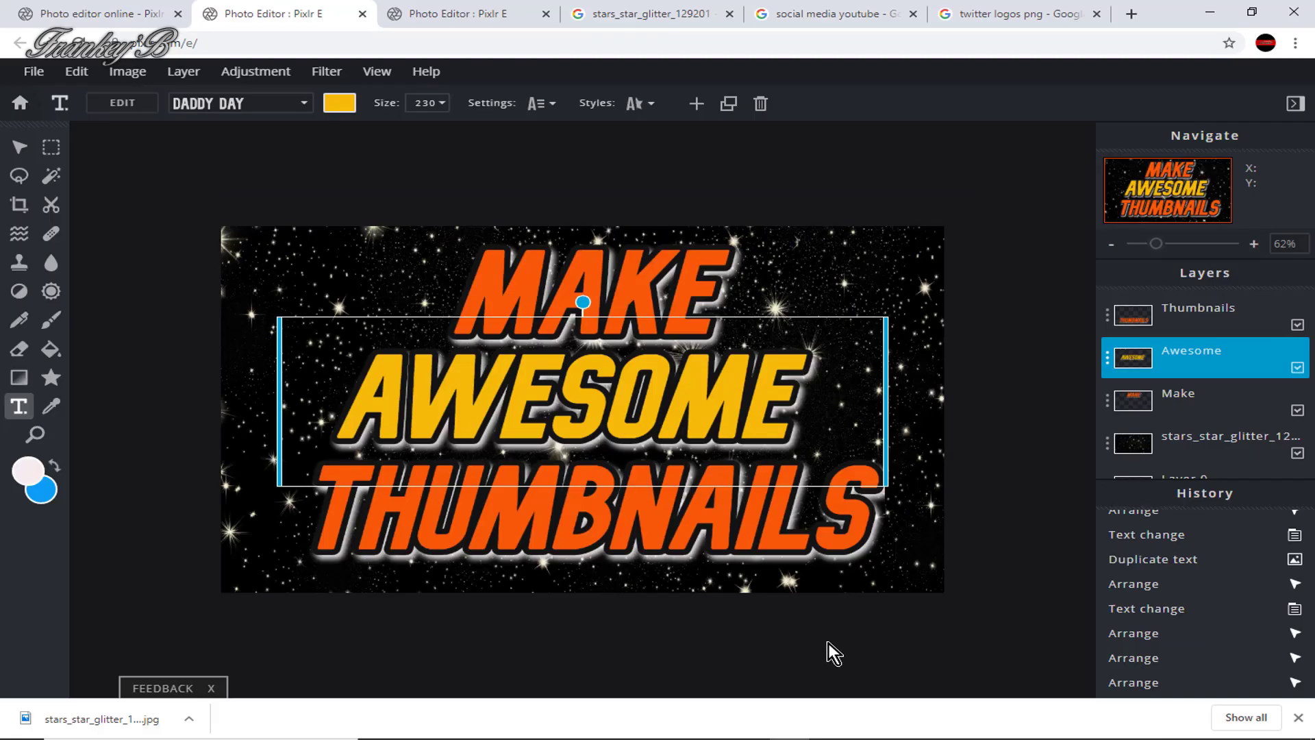
pyautogui.click(828, 643)
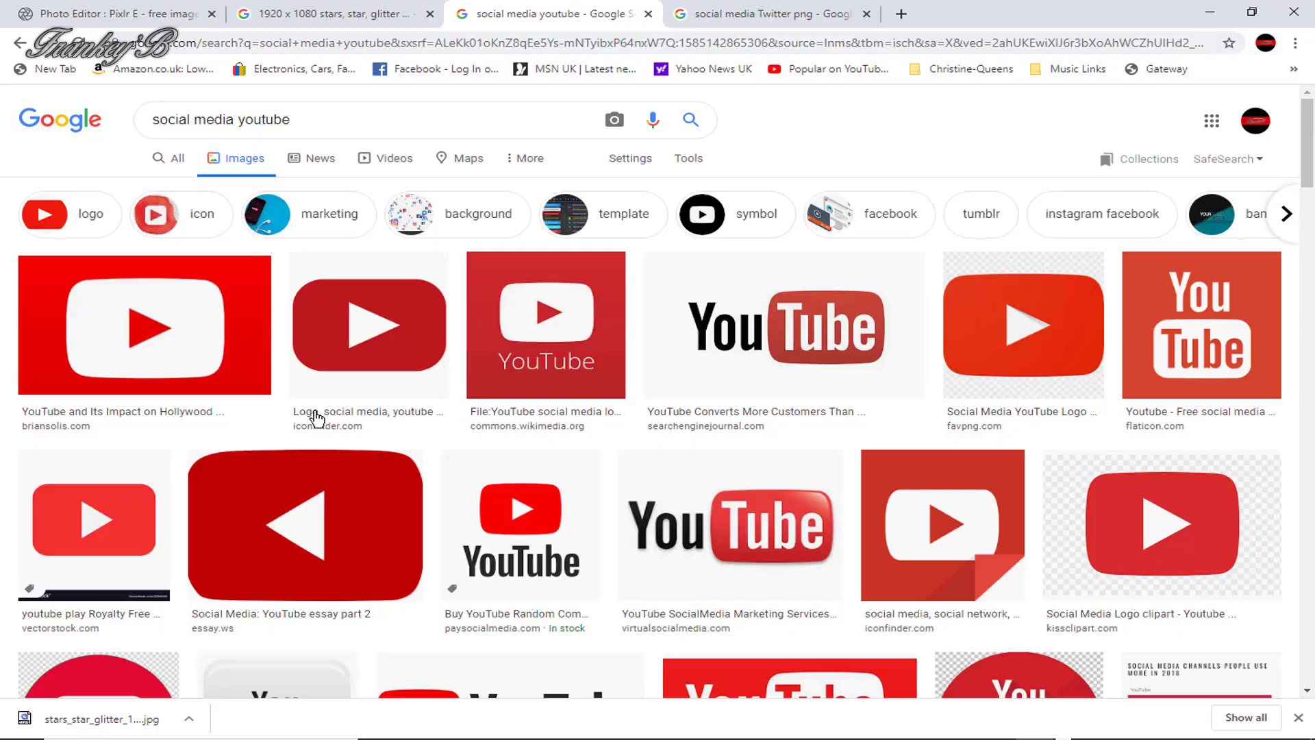
# Step: Save the grey YouTube icon from Google Images as youtube-icon.png
pyautogui.scroll(-10, 380, 441)
pyautogui.scroll(-10, 381, 441)
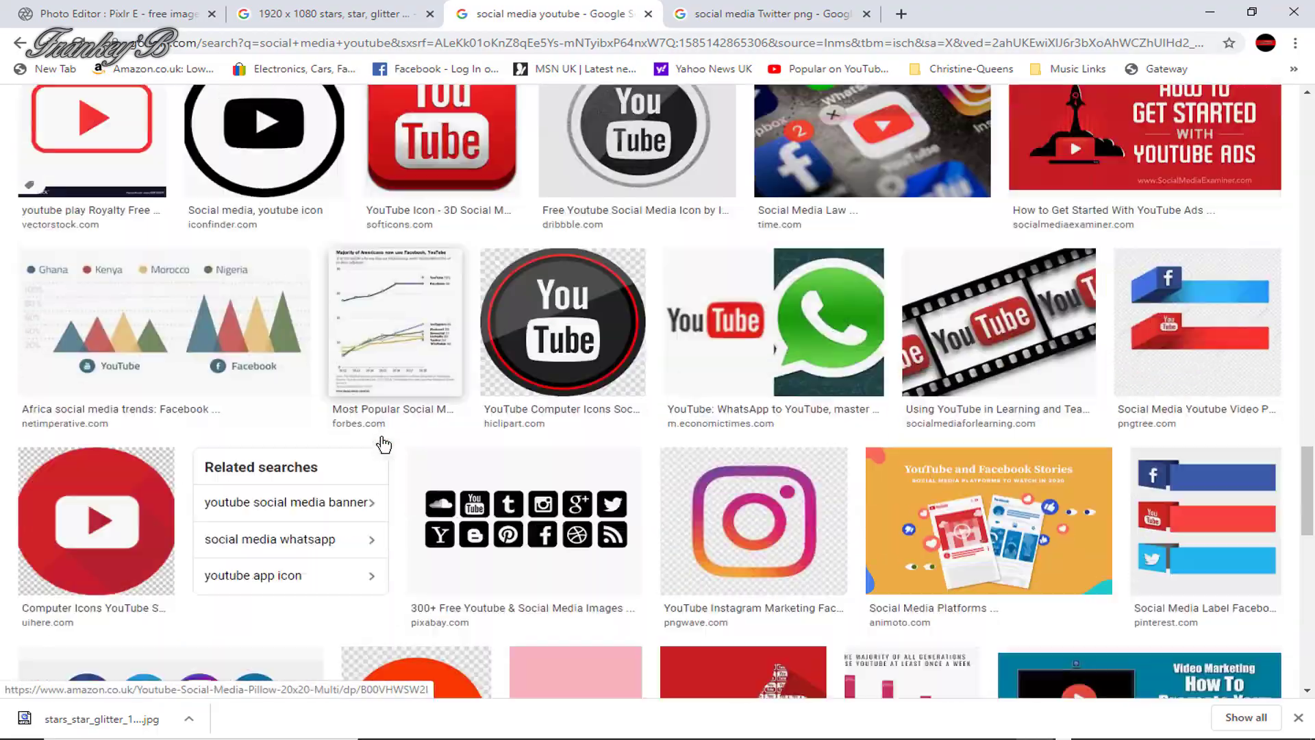
pyautogui.scroll(10, 380, 441)
pyautogui.scroll(-15, 375, 574)
pyautogui.scroll(15, 376, 576)
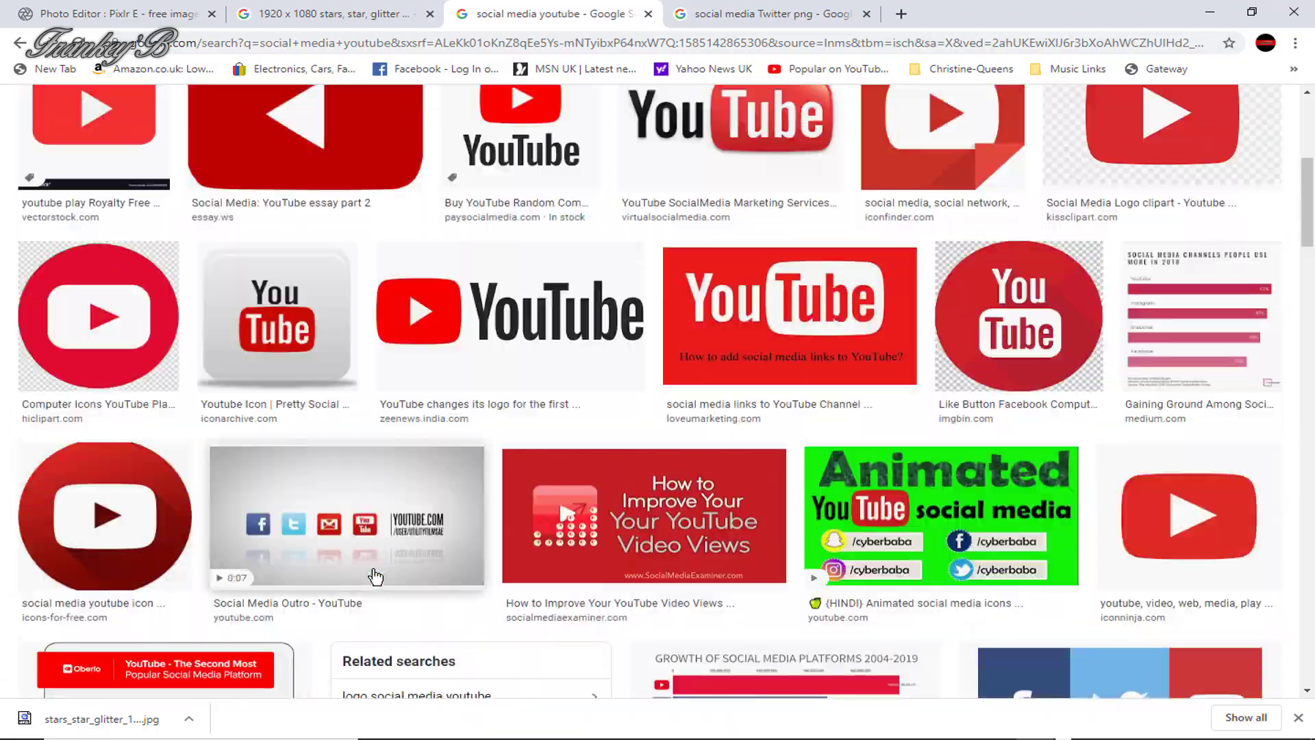
pyautogui.scroll(-4, 274, 444)
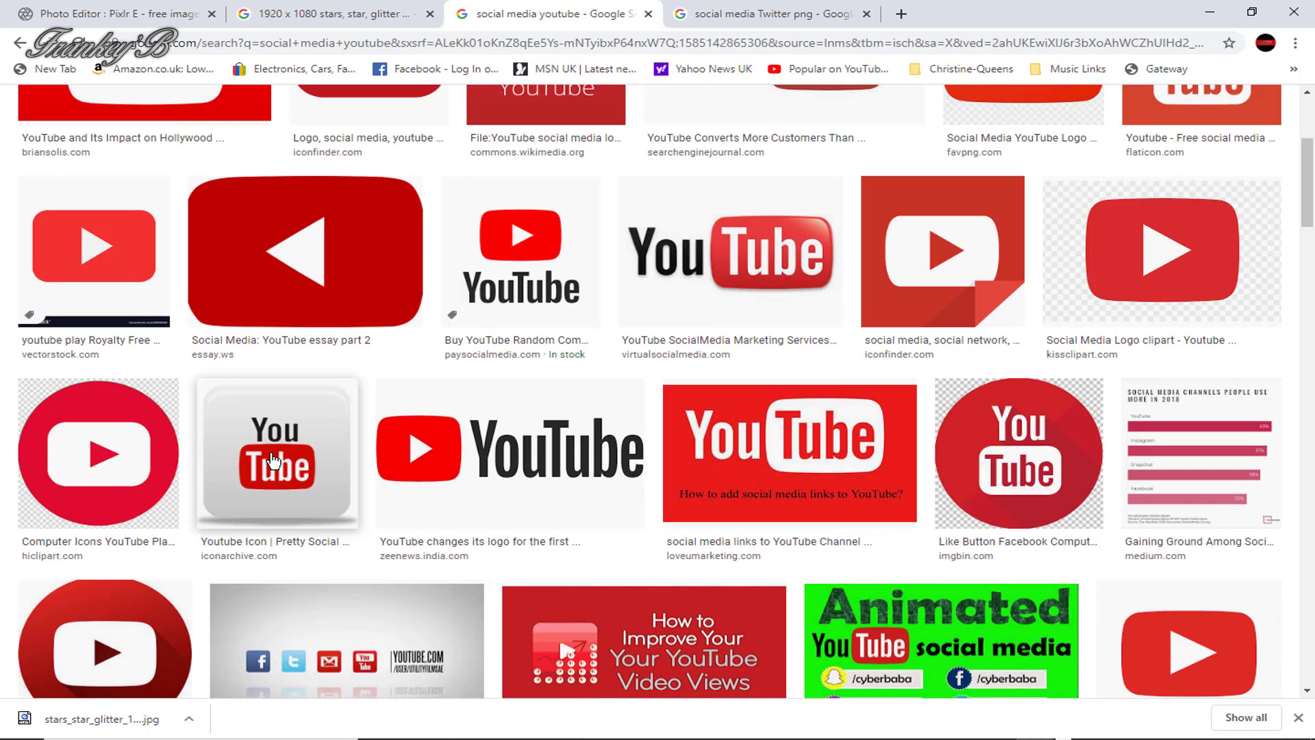
pyautogui.click(271, 461)
pyautogui.rightClick(1012, 229)
pyautogui.click(1073, 379)
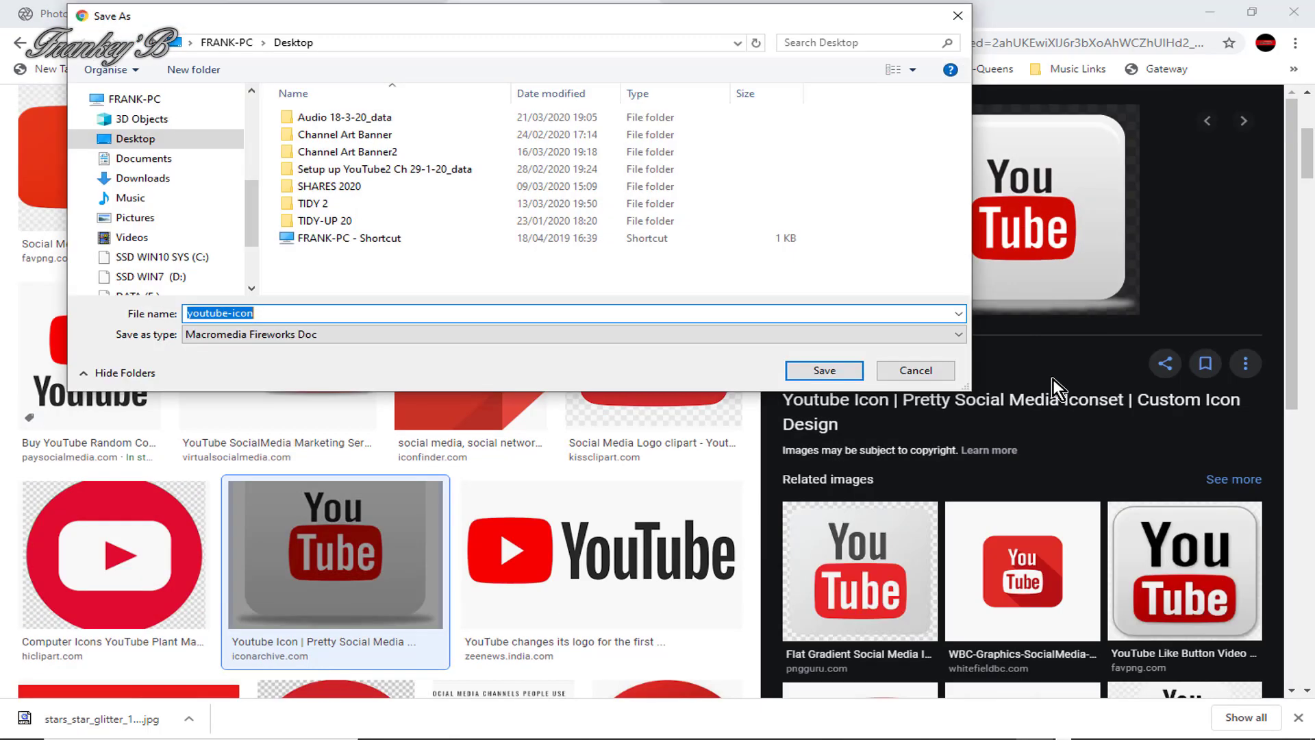
pyautogui.click(820, 370)
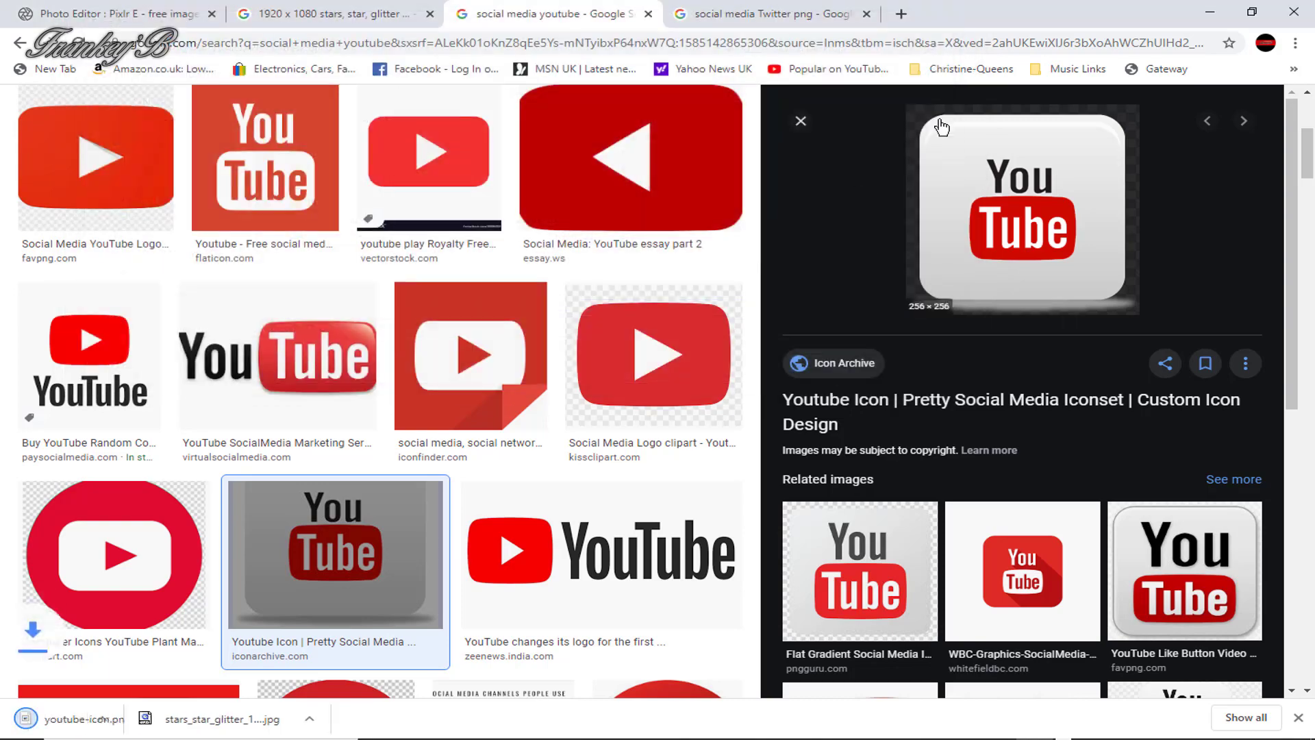
# Step: Download the blue Twitter bird logo PNG from the Twitter image results
pyautogui.click(726, 15)
pyautogui.scroll(-5, 730, 548)
pyautogui.scroll(5, 726, 514)
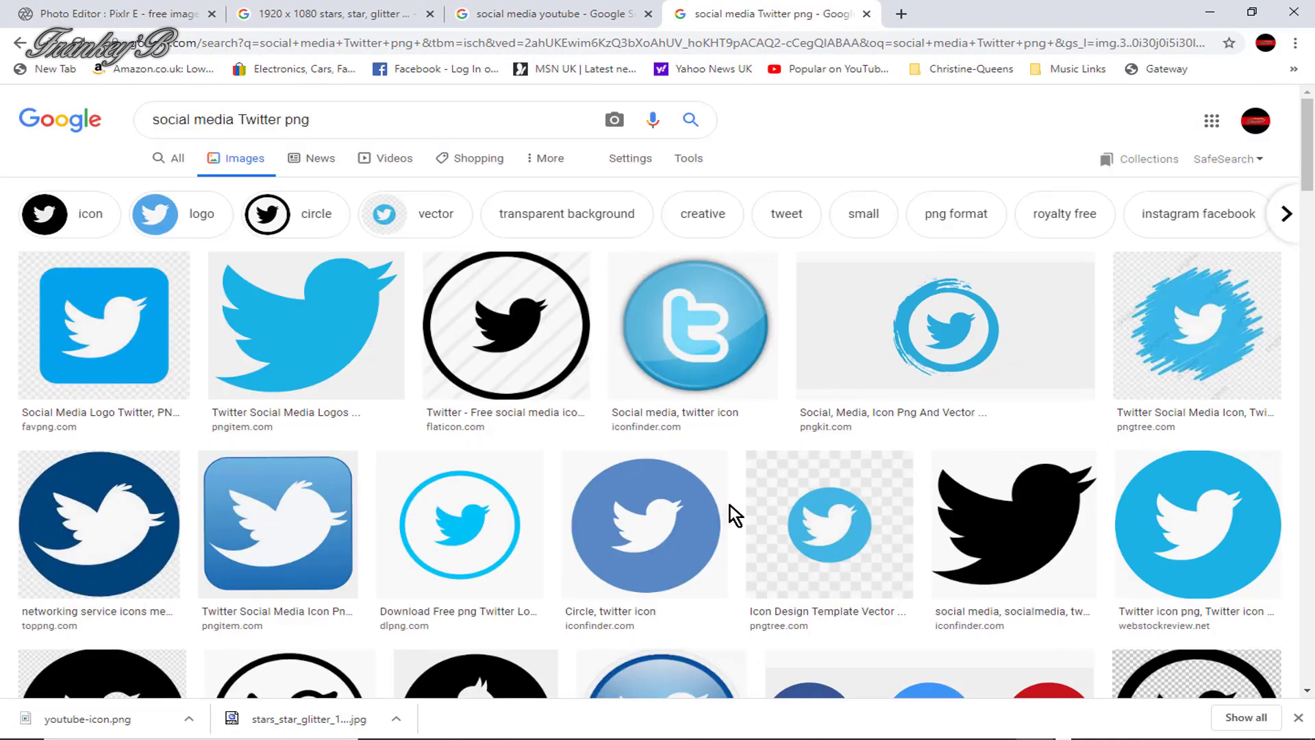
pyautogui.click(307, 320)
pyautogui.rightClick(959, 268)
pyautogui.click(993, 417)
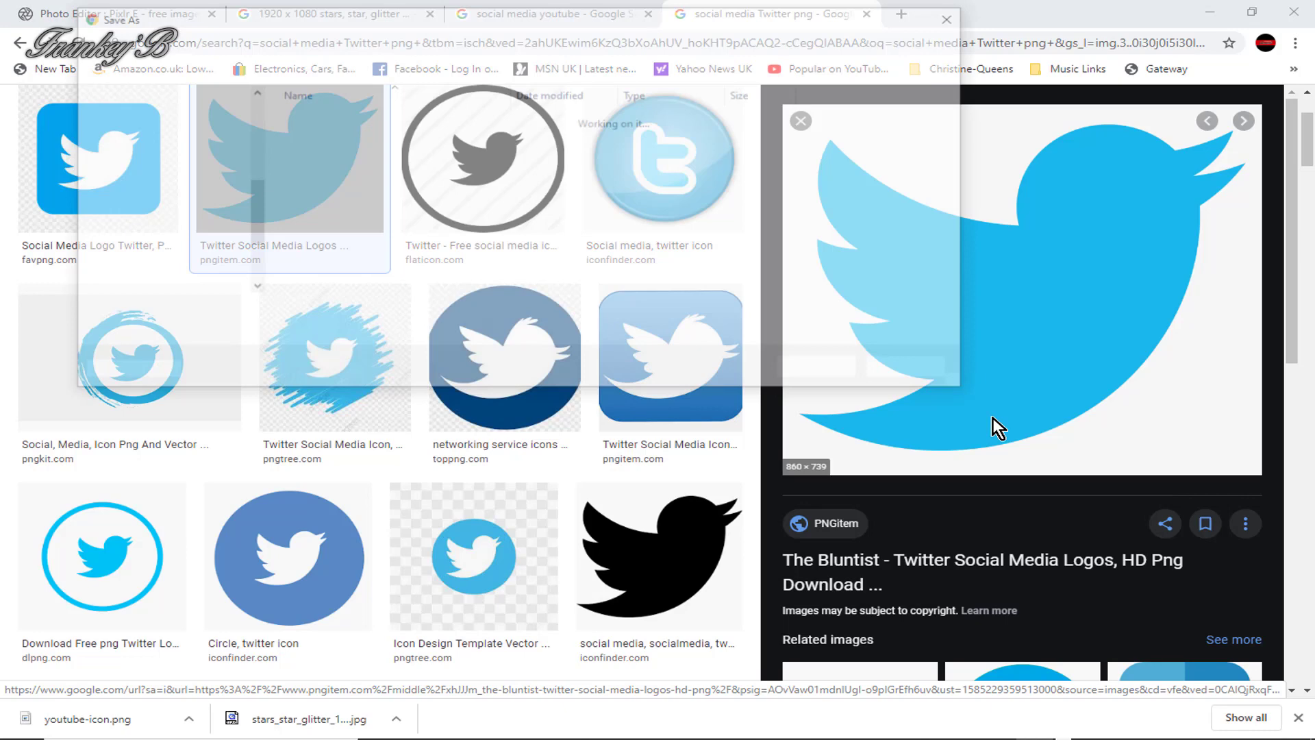
pyautogui.click(824, 371)
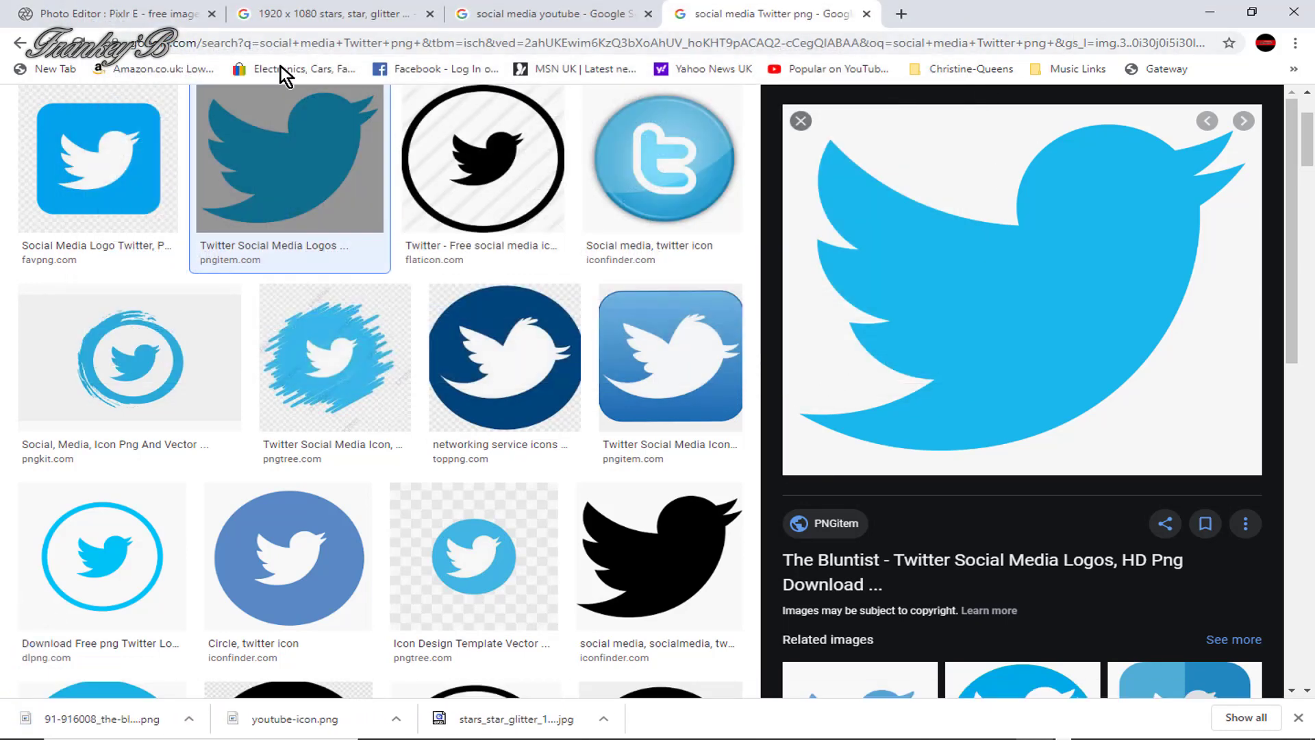
pyautogui.click(180, 72)
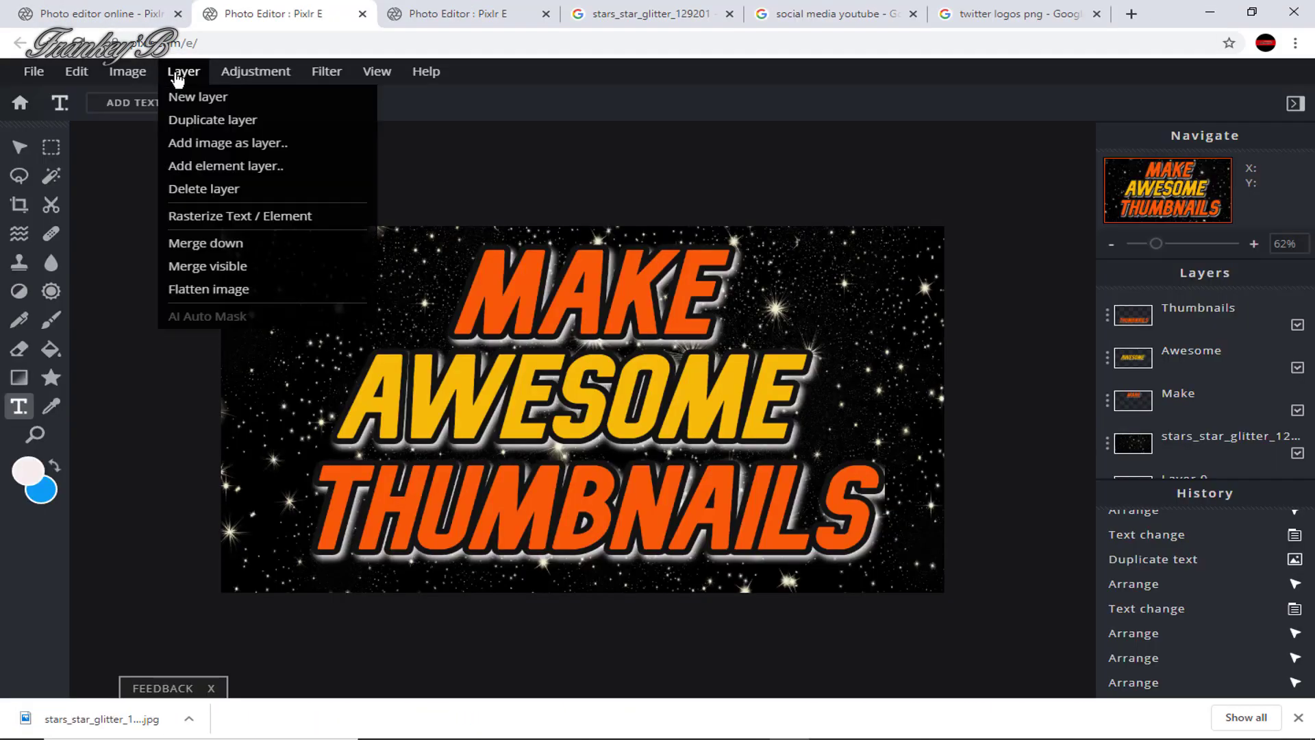
# Step: Add the image_preview YouTube icon and ilogo-twitter bird files as new layers
pyautogui.click(247, 143)
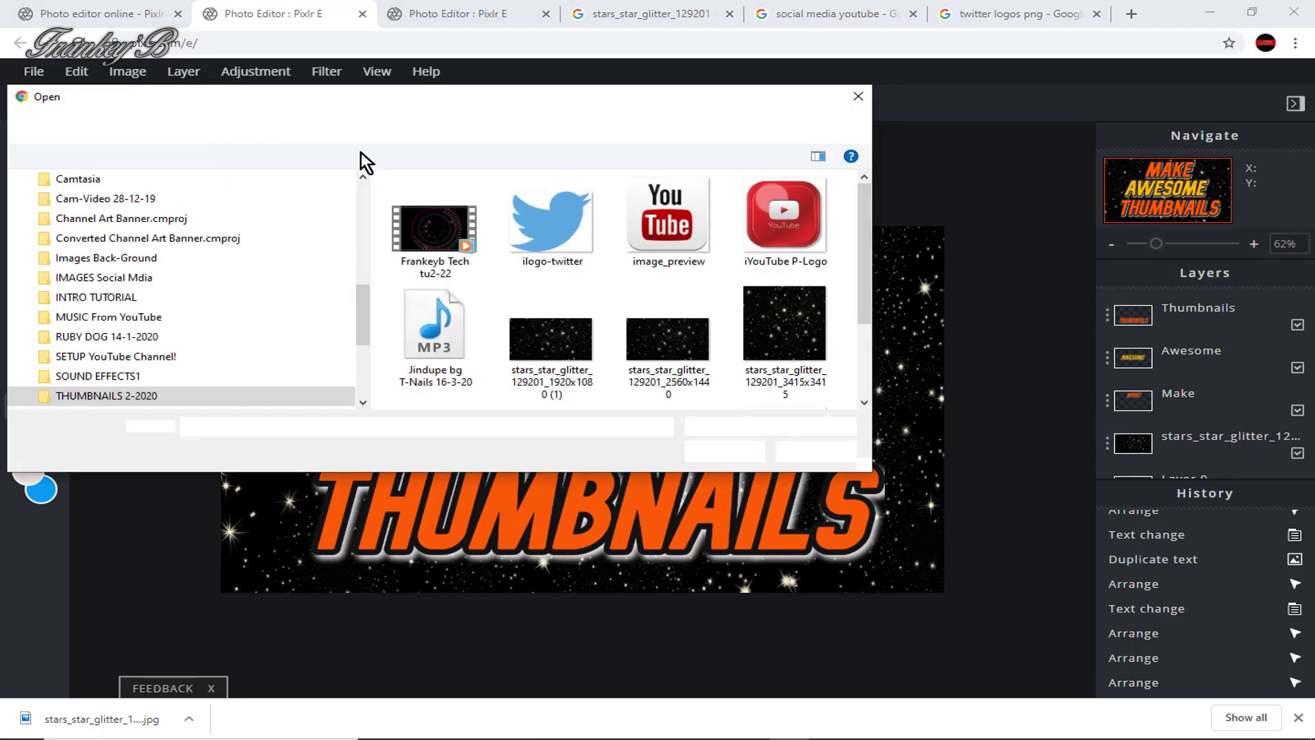
pyautogui.click(668, 219)
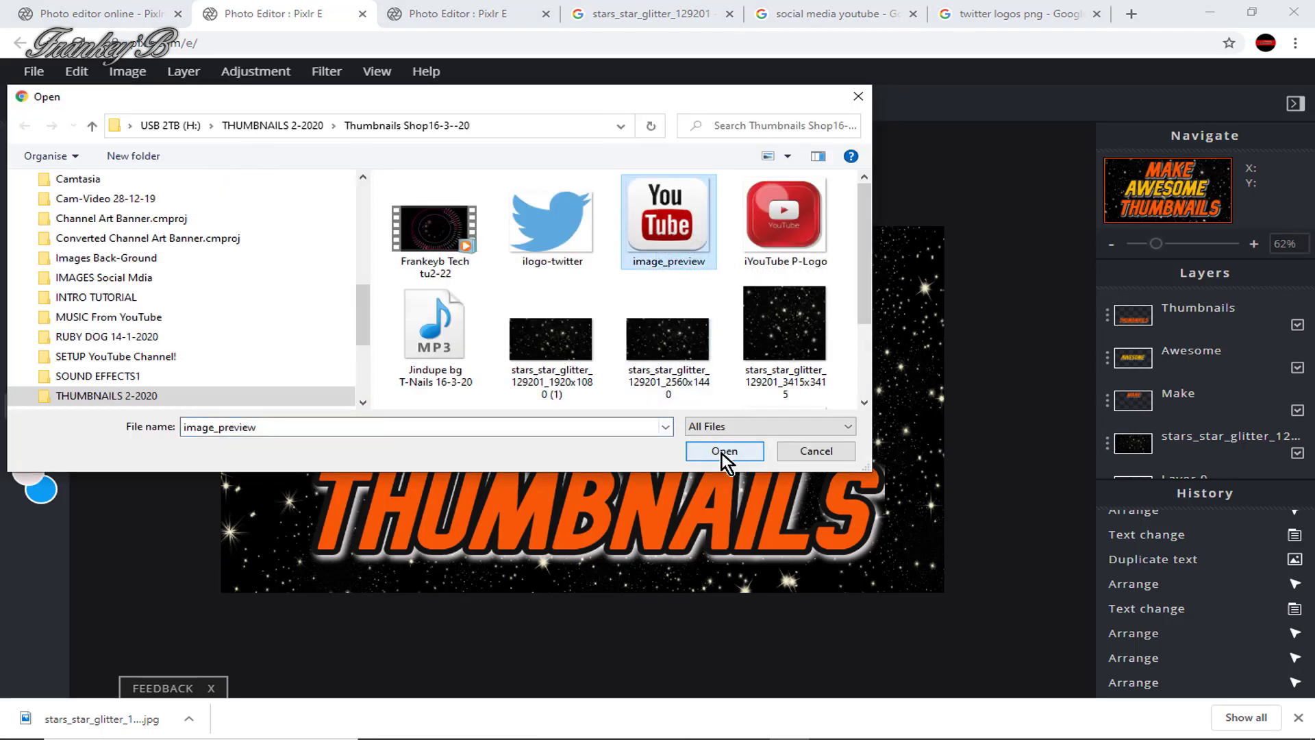
pyautogui.click(722, 452)
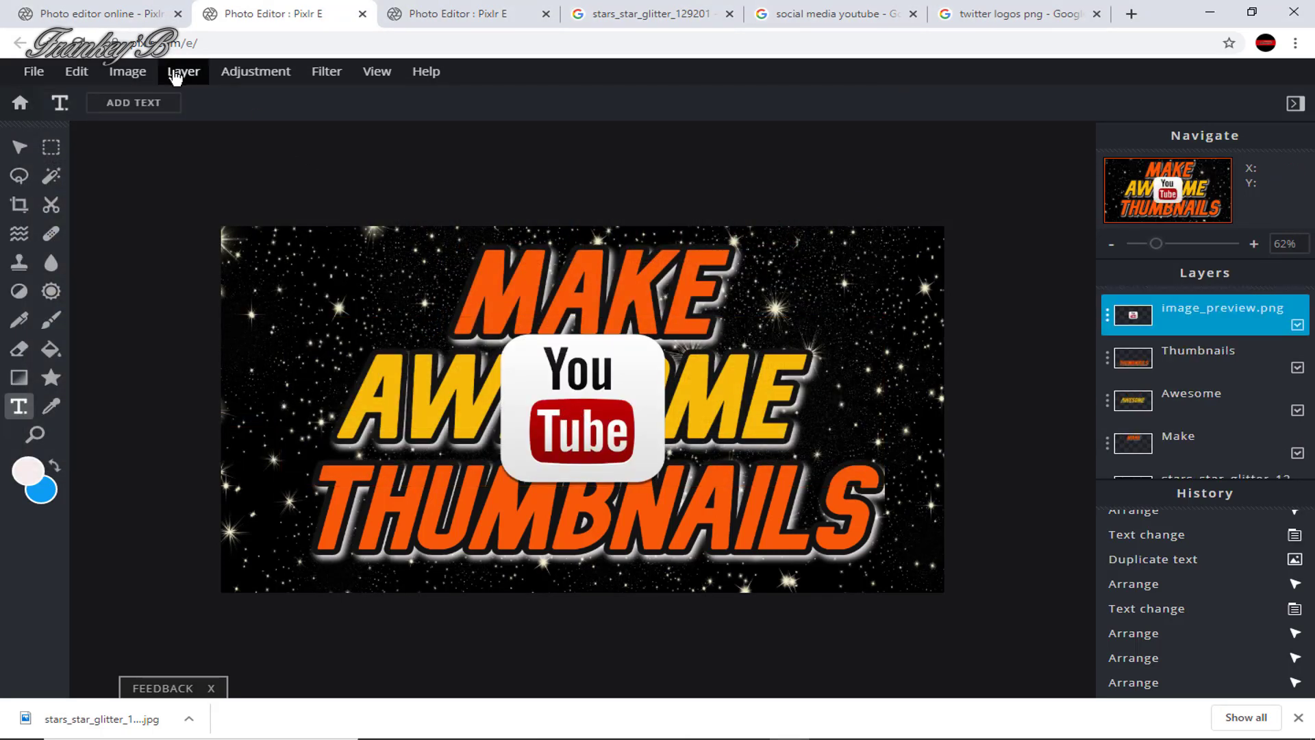
pyautogui.click(179, 73)
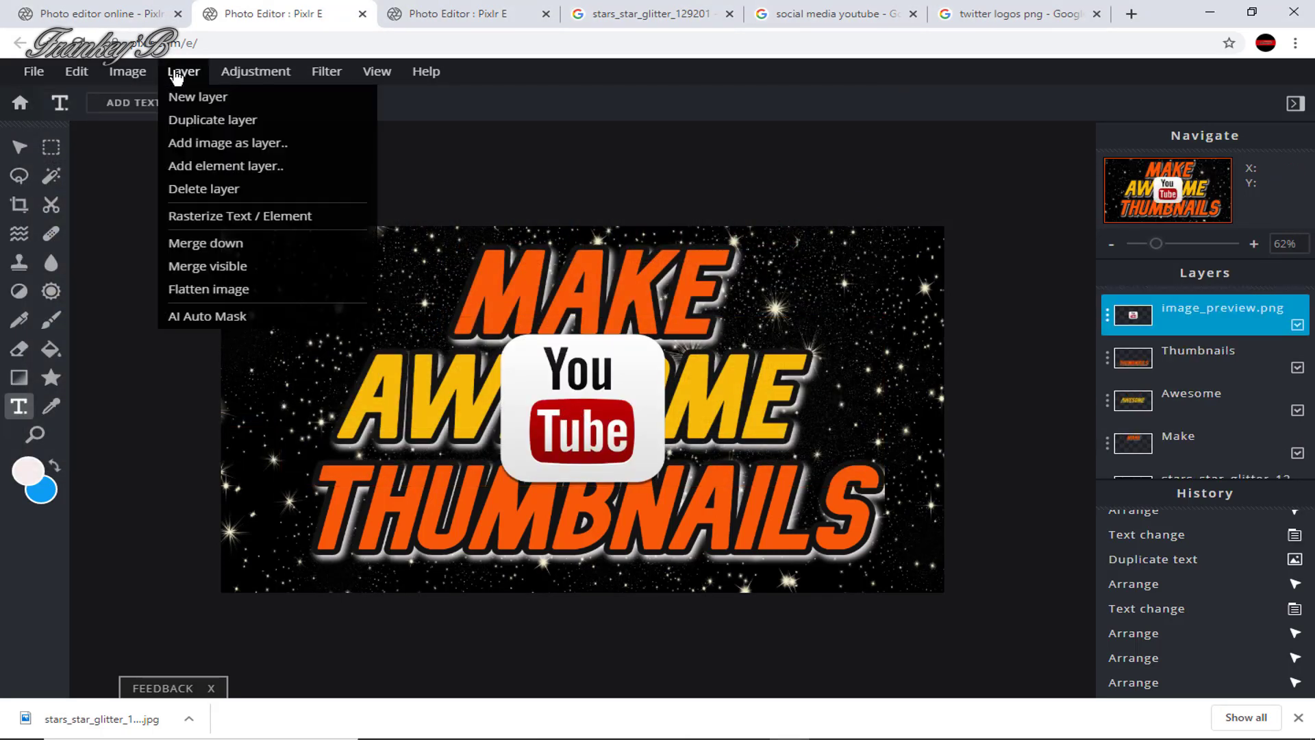
pyautogui.click(213, 144)
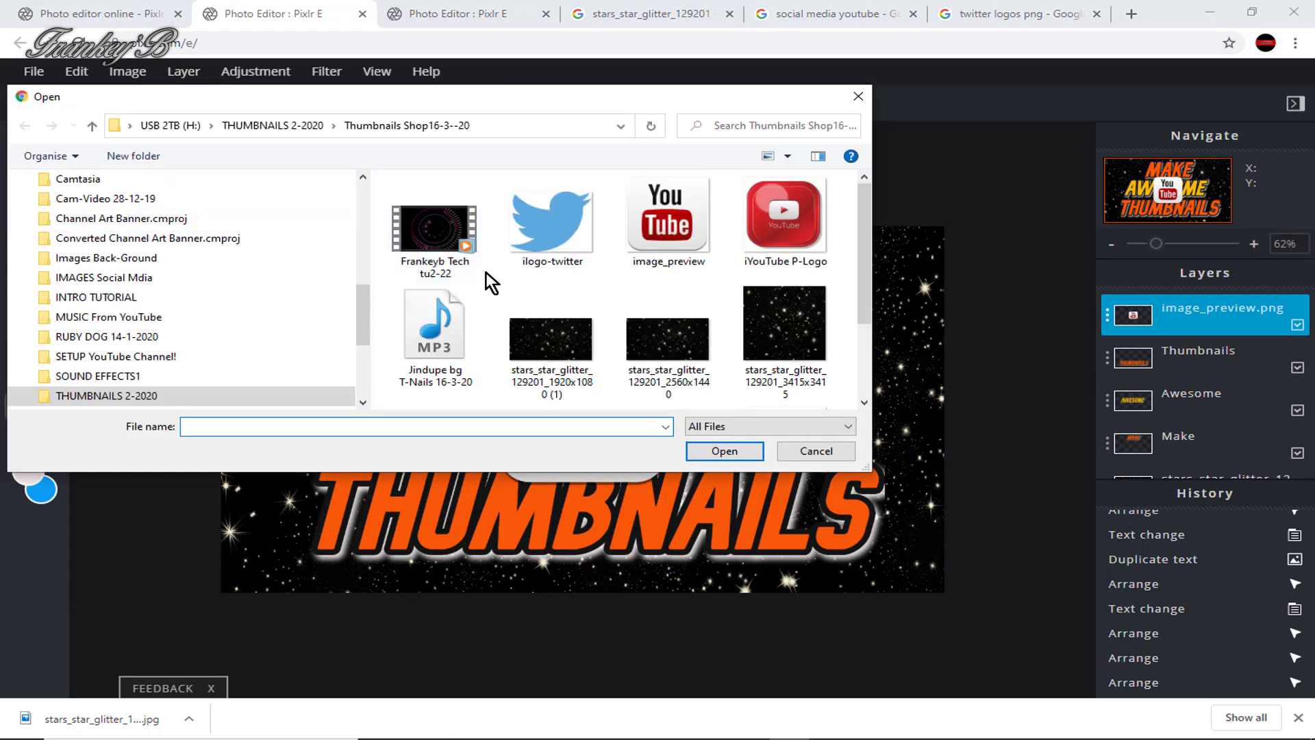
pyautogui.click(552, 226)
pyautogui.click(727, 455)
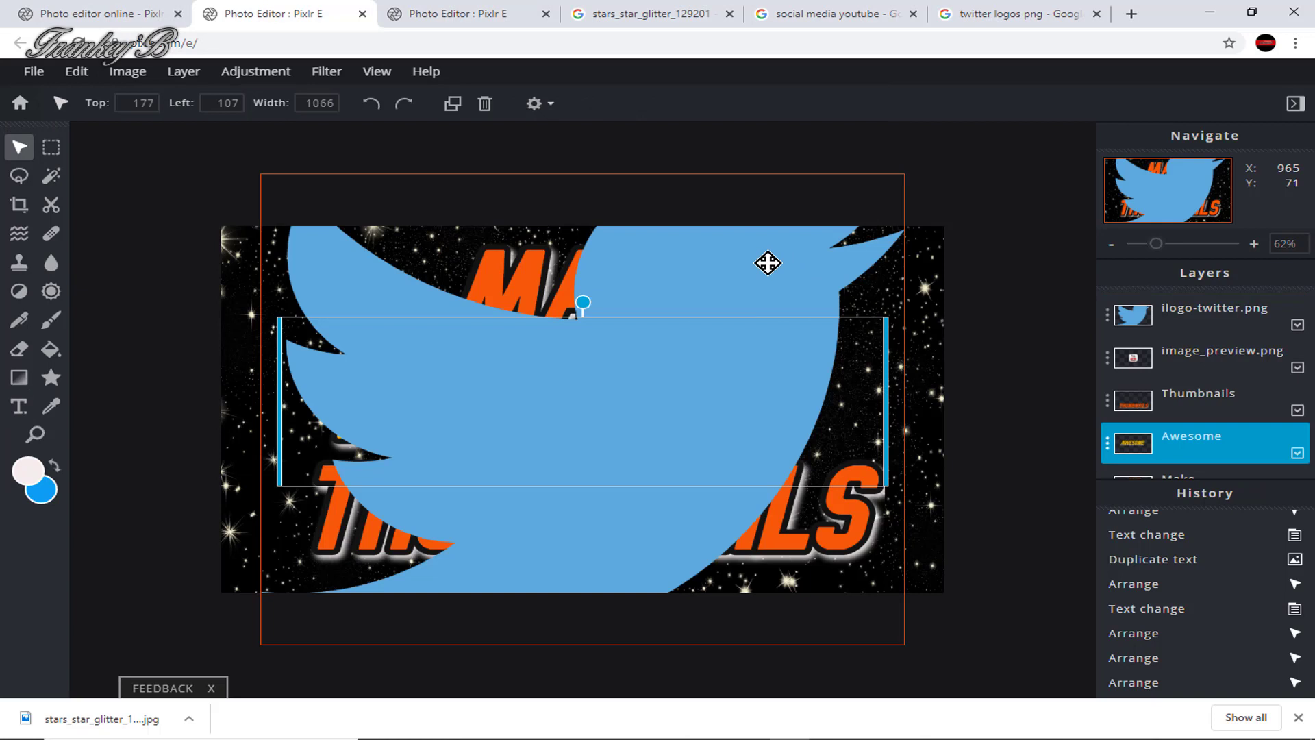
# Step: Hide the AWESOME layer and shrink the Twitter bird into the top-right corner
pyautogui.click(1298, 453)
pyautogui.click(708, 294)
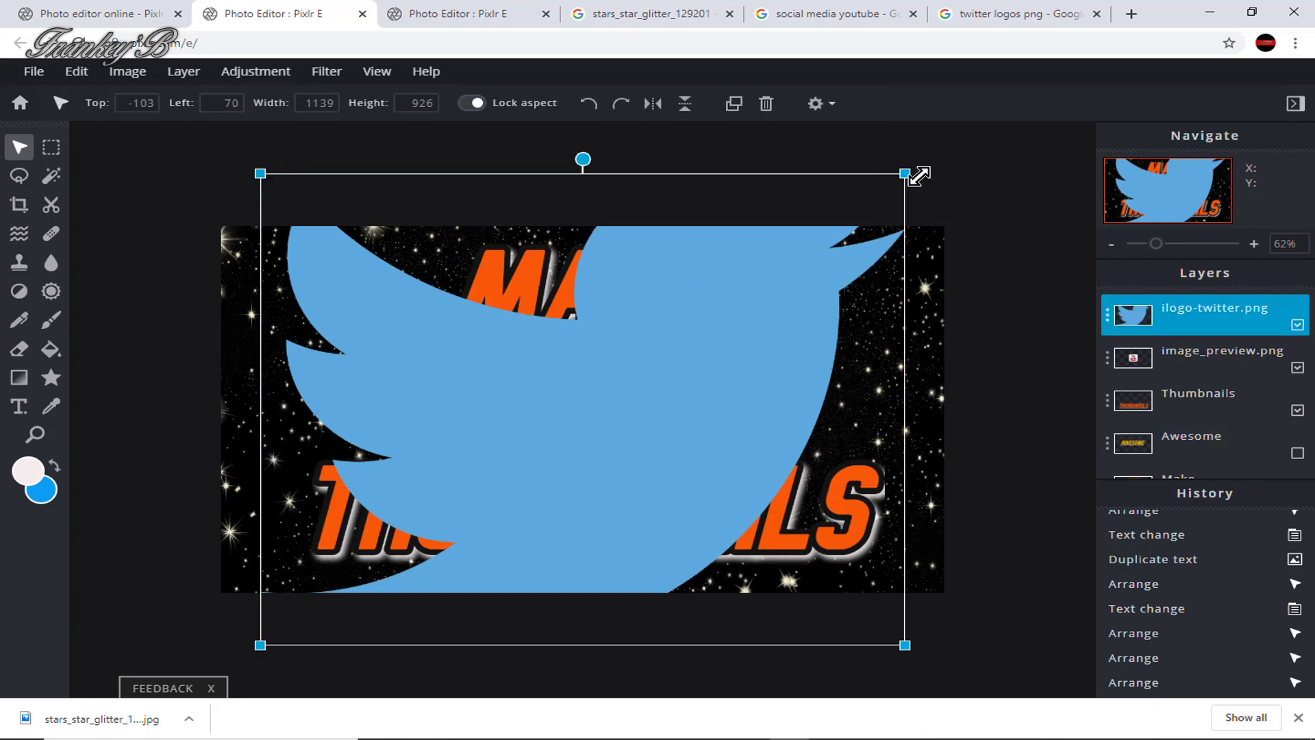
pyautogui.moveTo(911, 175); pyautogui.dragTo(843, 335)
pyautogui.moveTo(893, 285); pyautogui.dragTo(855, 296)
# Step: Shrink the YouTube icon into the top-left corner and tilt the Twitter bird about 20 degrees
pyautogui.click(563, 416)
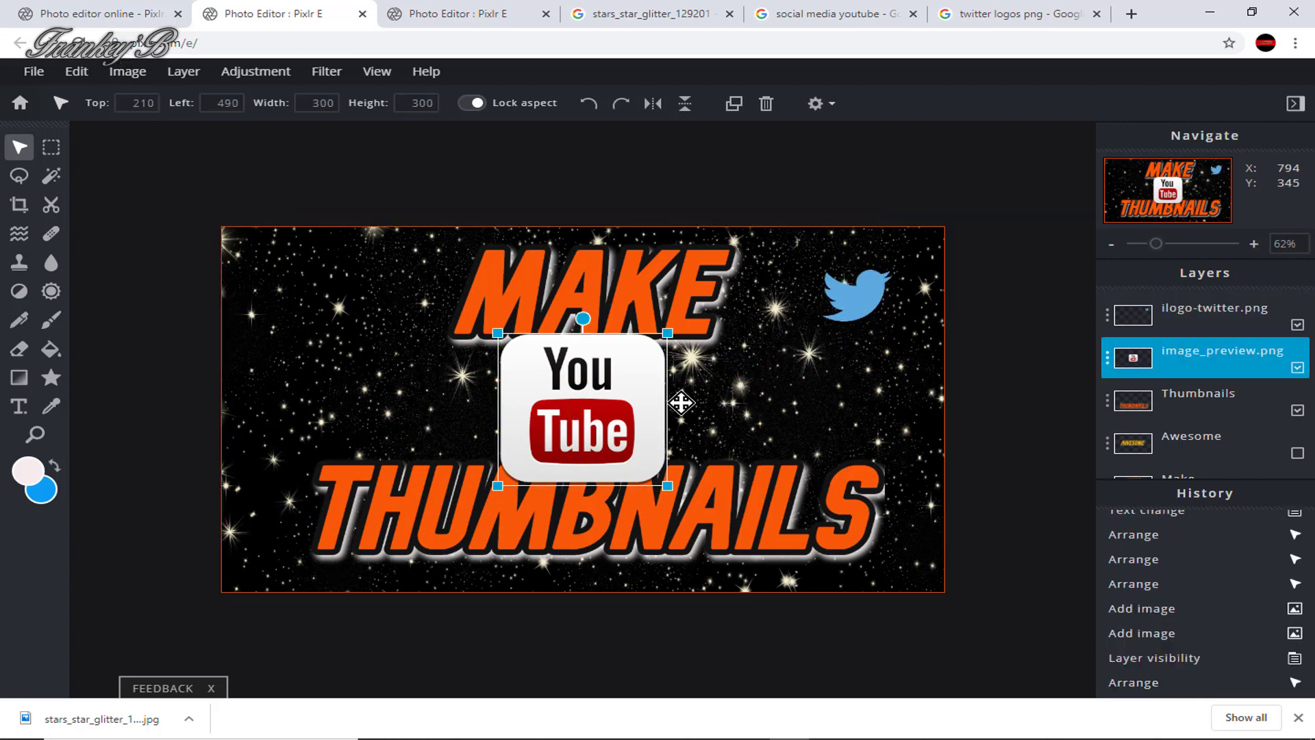
pyautogui.moveTo(666, 335); pyautogui.dragTo(328, 255)
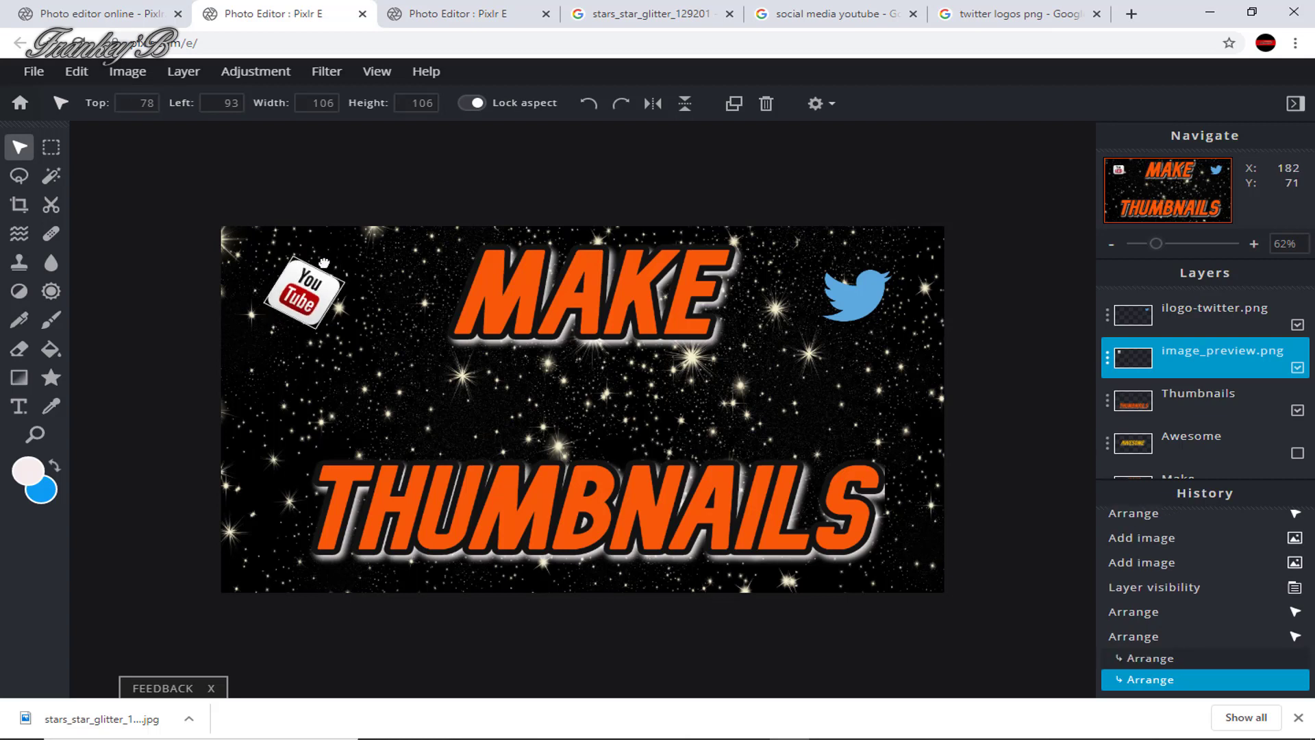
pyautogui.click(857, 294)
pyautogui.moveTo(855, 255); pyautogui.dragTo(880, 272)
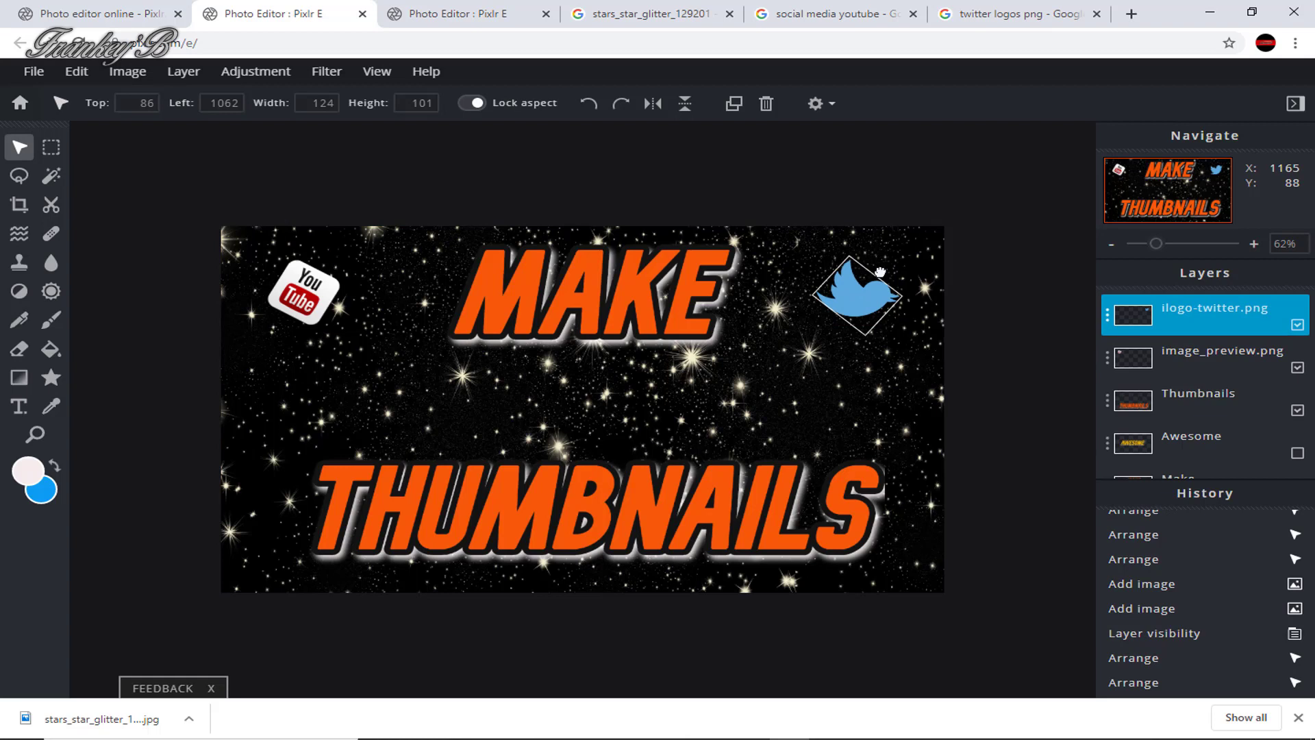
pyautogui.moveTo(880, 272); pyautogui.dragTo(881, 272)
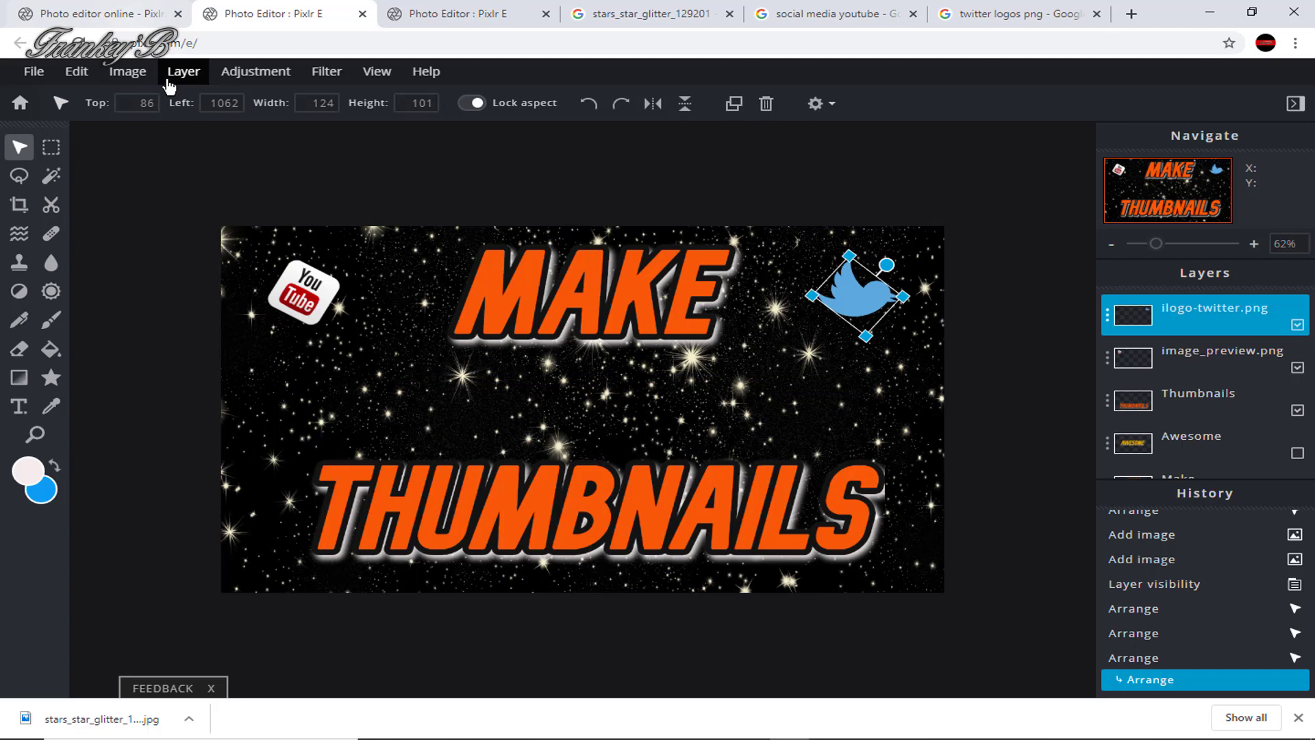
pyautogui.hotkey('ctrl', 'z')
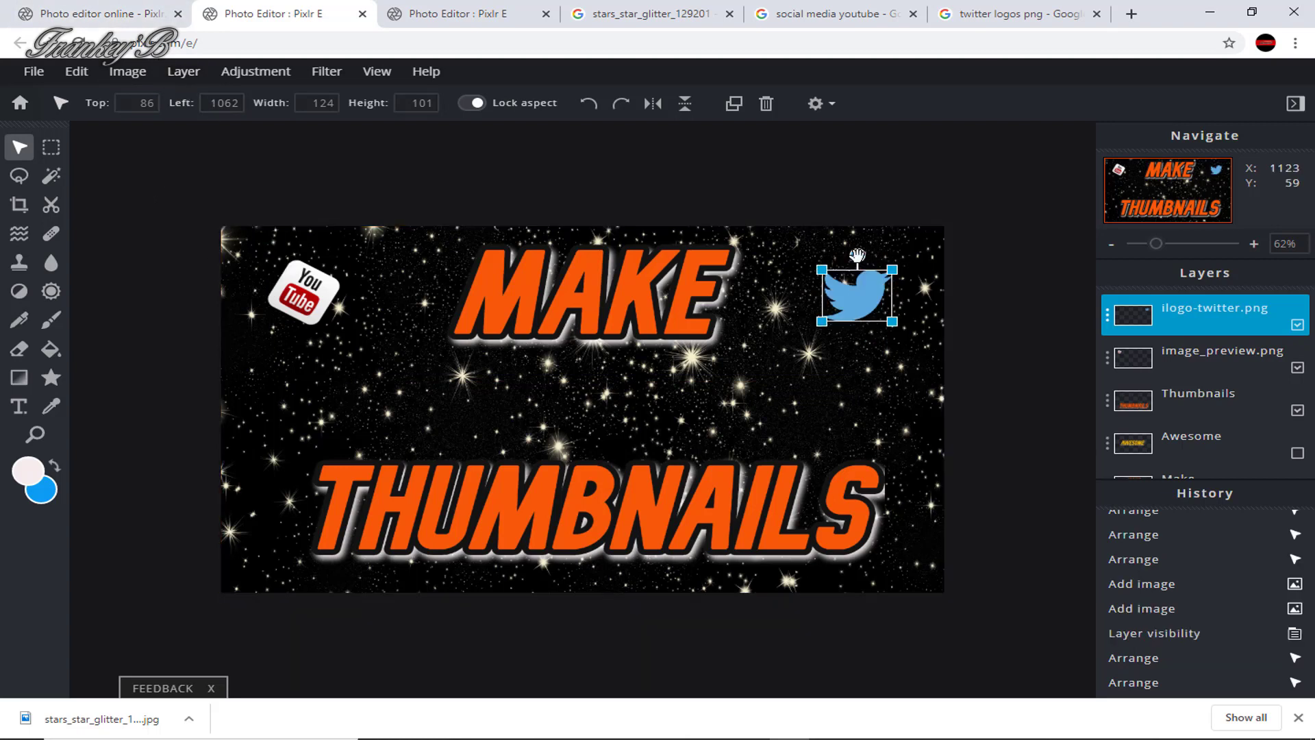
pyautogui.moveTo(858, 254); pyautogui.dragTo(881, 272)
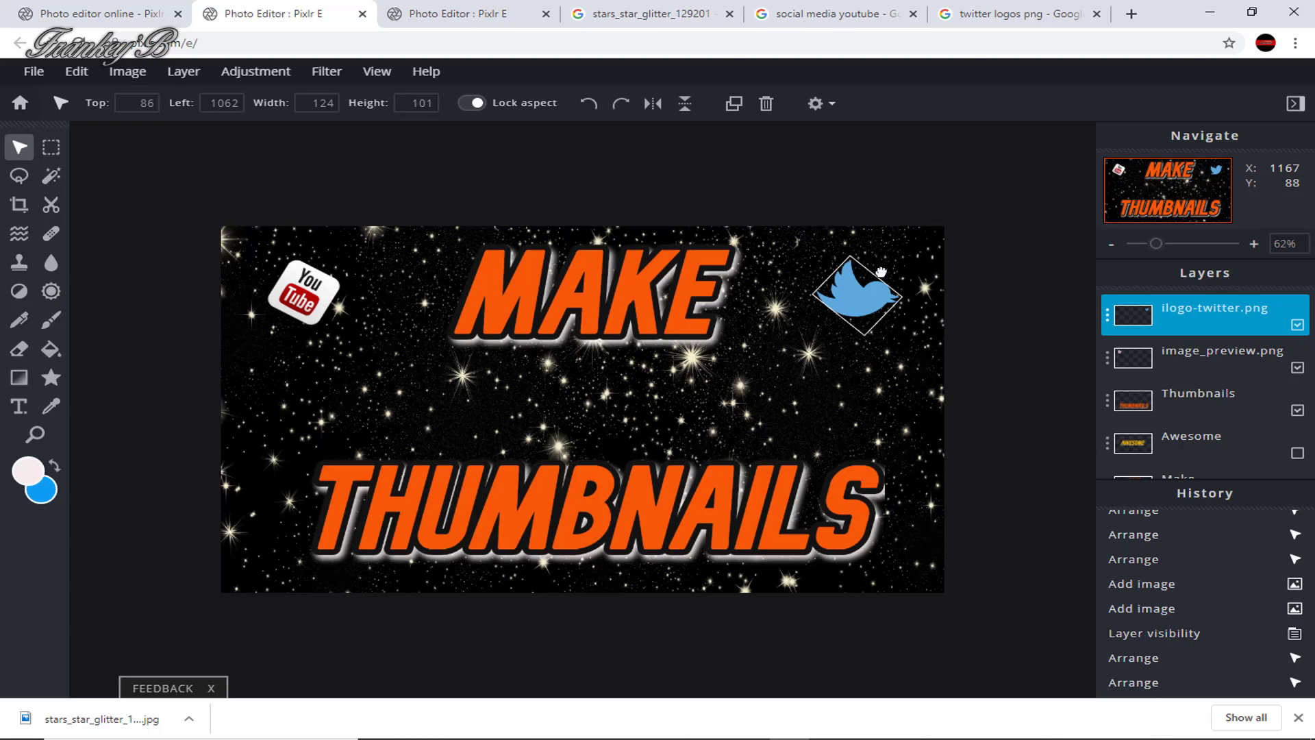
# Step: Apply a black stroke outline to the YouTube icon
pyautogui.click(303, 291)
pyautogui.click(76, 71)
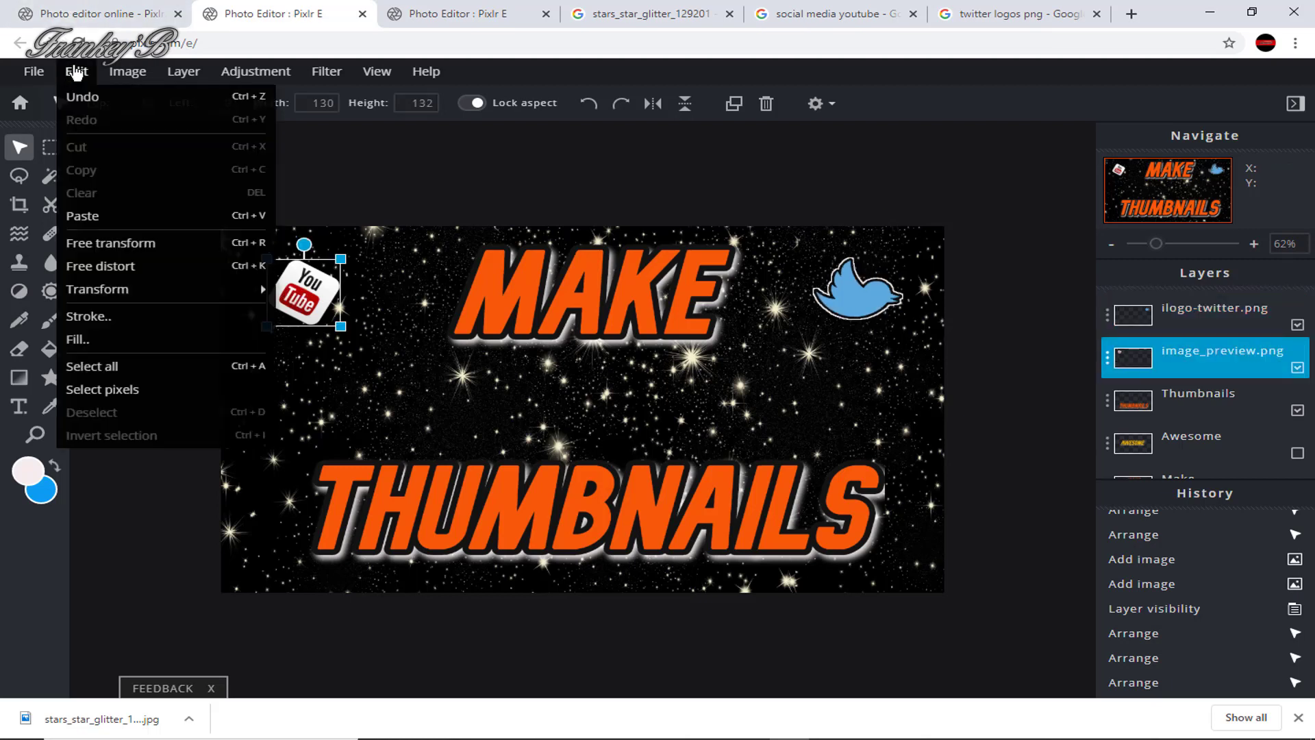
pyautogui.click(102, 321)
pyautogui.click(755, 299)
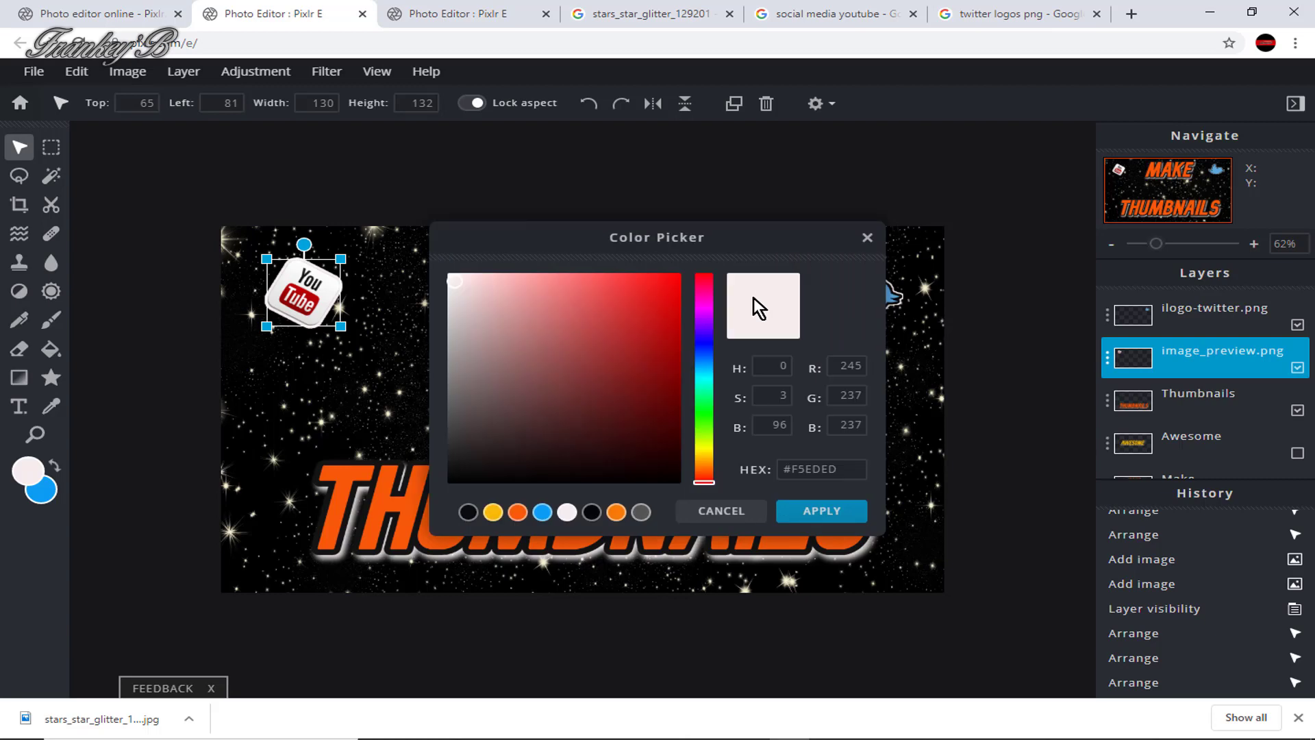
pyautogui.click(468, 512)
pyautogui.click(815, 513)
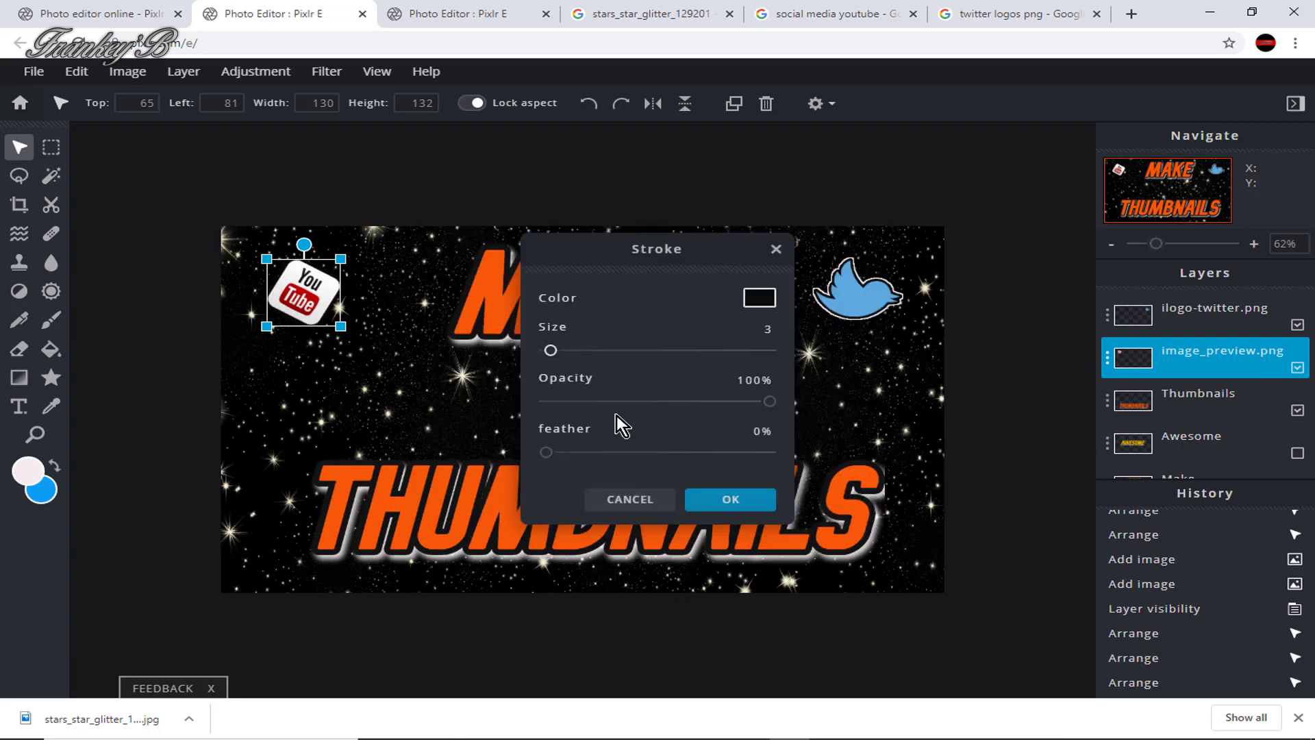
pyautogui.click(728, 501)
# Step: Add a second, light stroke of size 2 around the YouTube icon
pyautogui.click(78, 72)
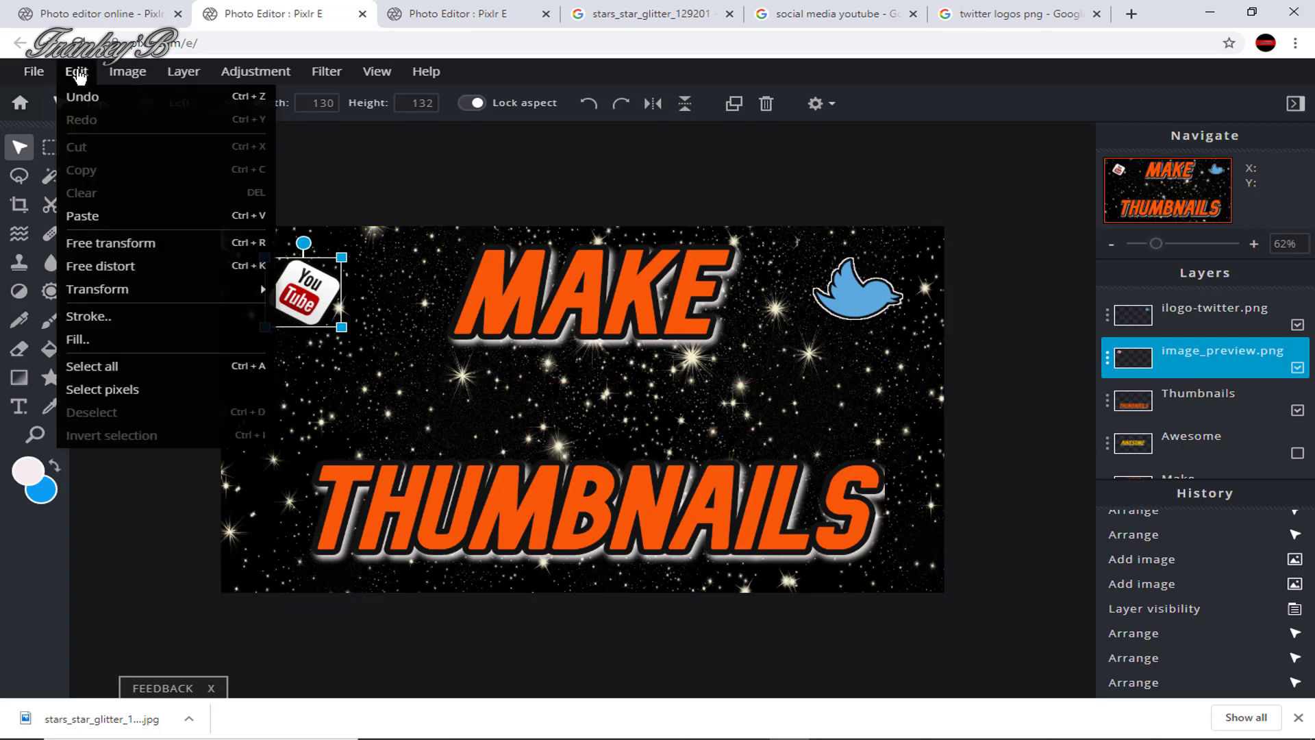
pyautogui.click(89, 316)
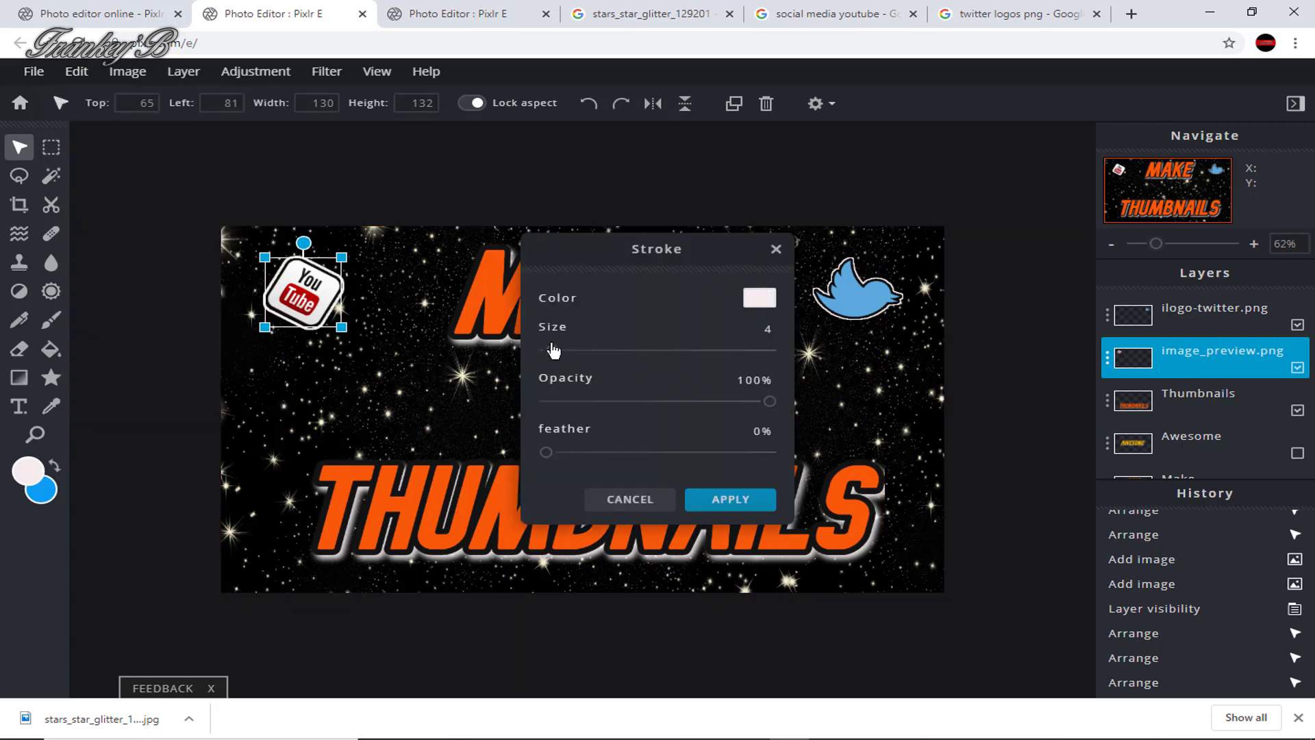
pyautogui.moveTo(554, 350); pyautogui.dragTo(549, 352)
pyautogui.click(714, 502)
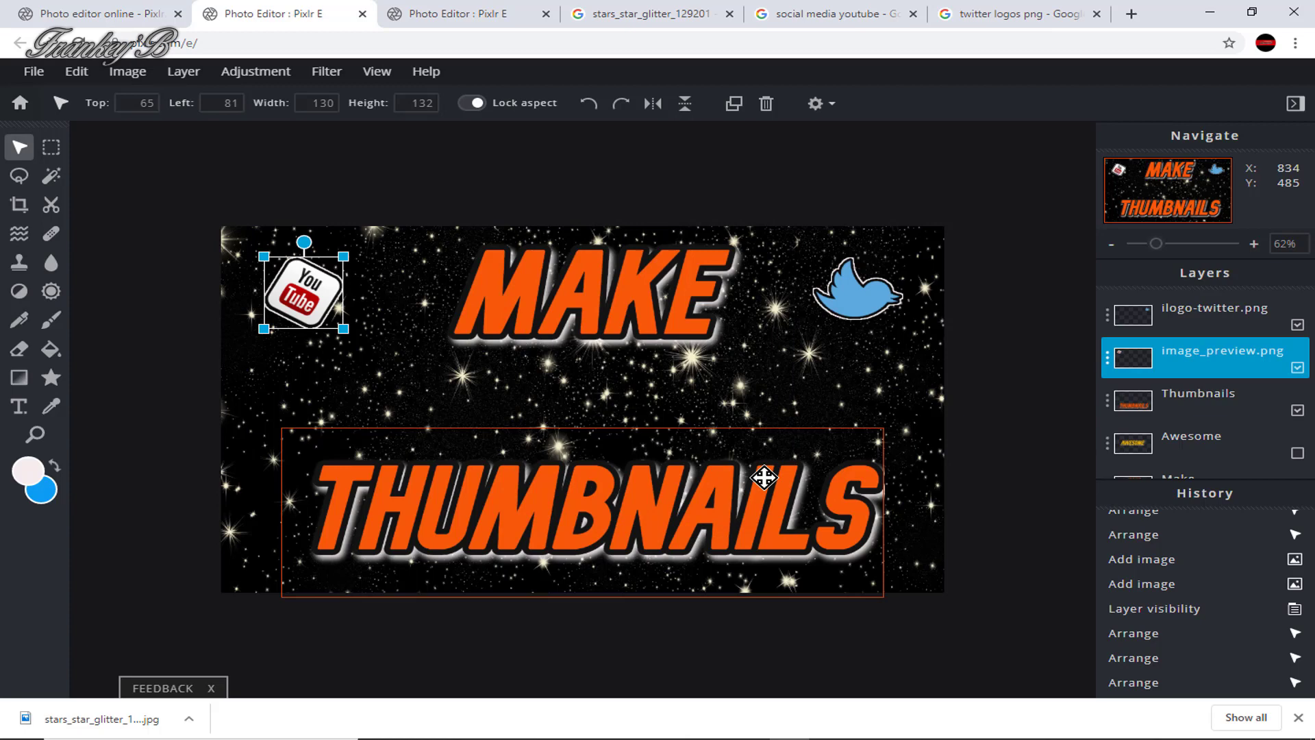
pyautogui.click(574, 288)
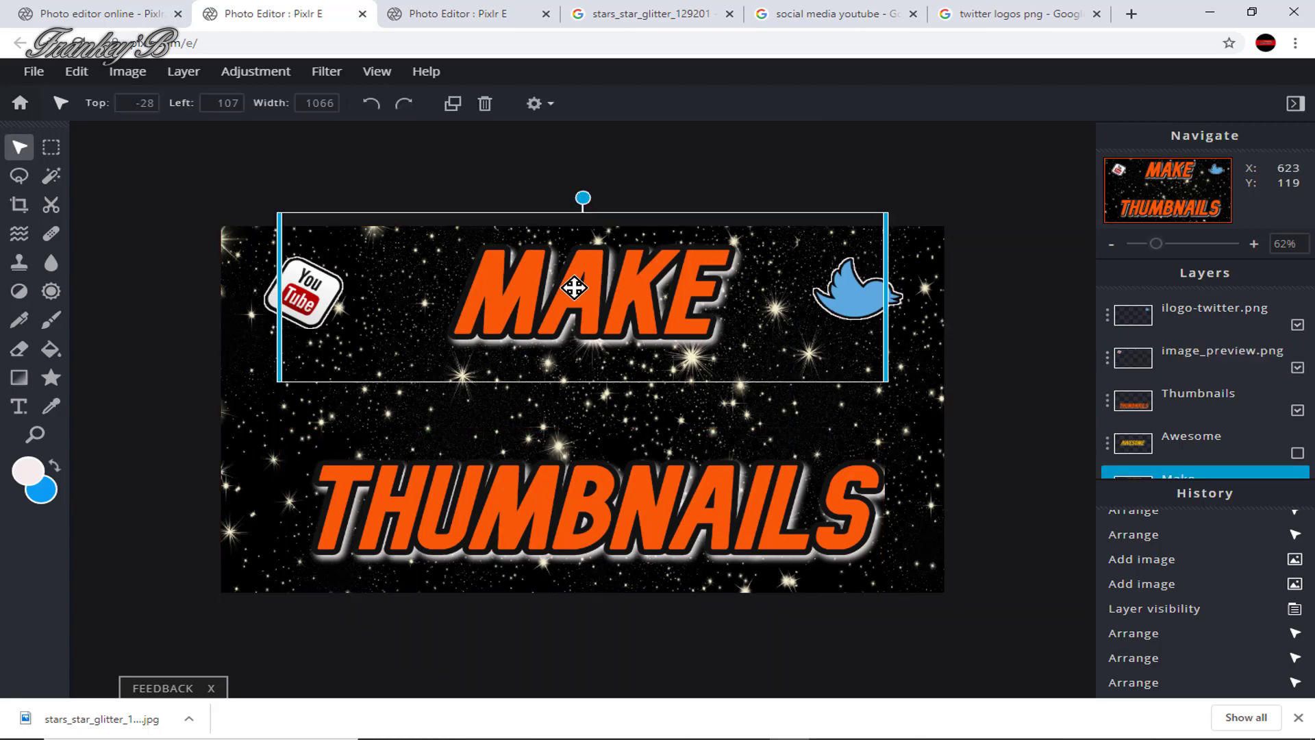
# Step: Duplicate the MAKE layer, move the copy down, and retype it as YOUTUBE
pyautogui.click(452, 103)
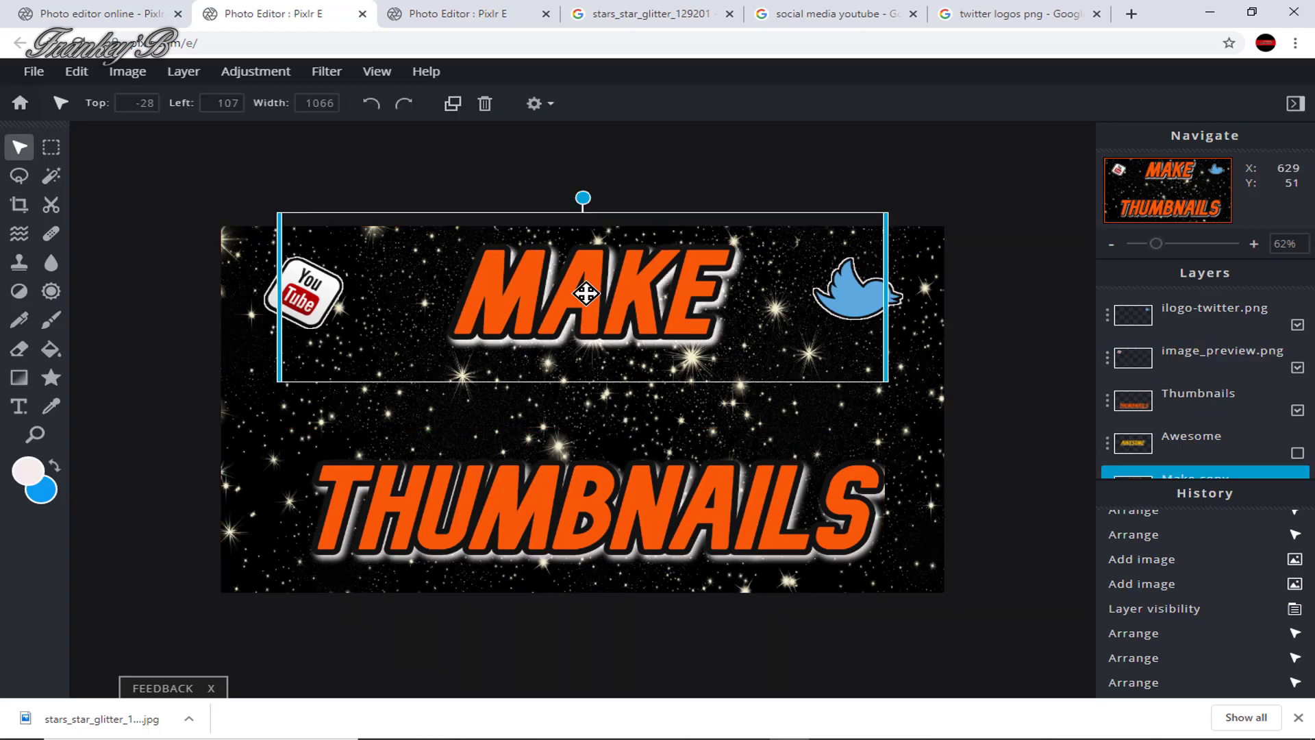
pyautogui.moveTo(585, 293); pyautogui.dragTo(578, 395)
pyautogui.doubleClick(516, 399)
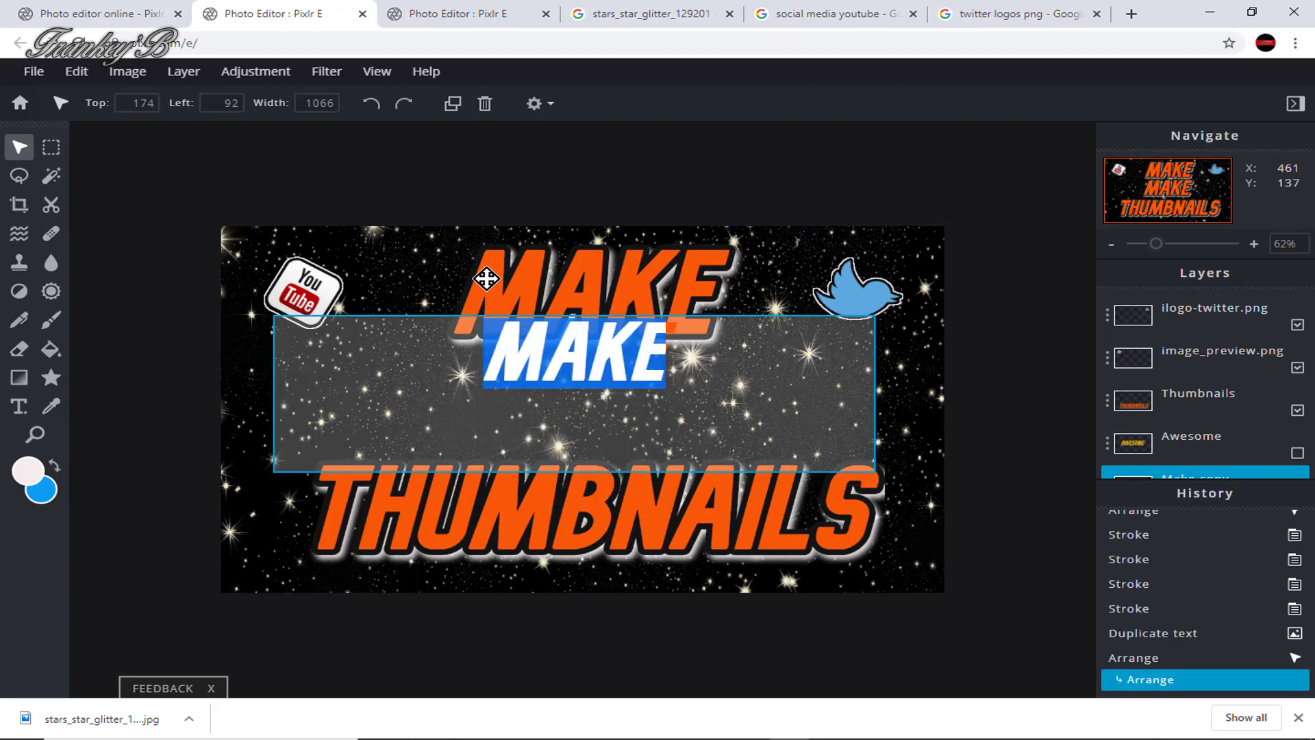
pyautogui.write('YOU')
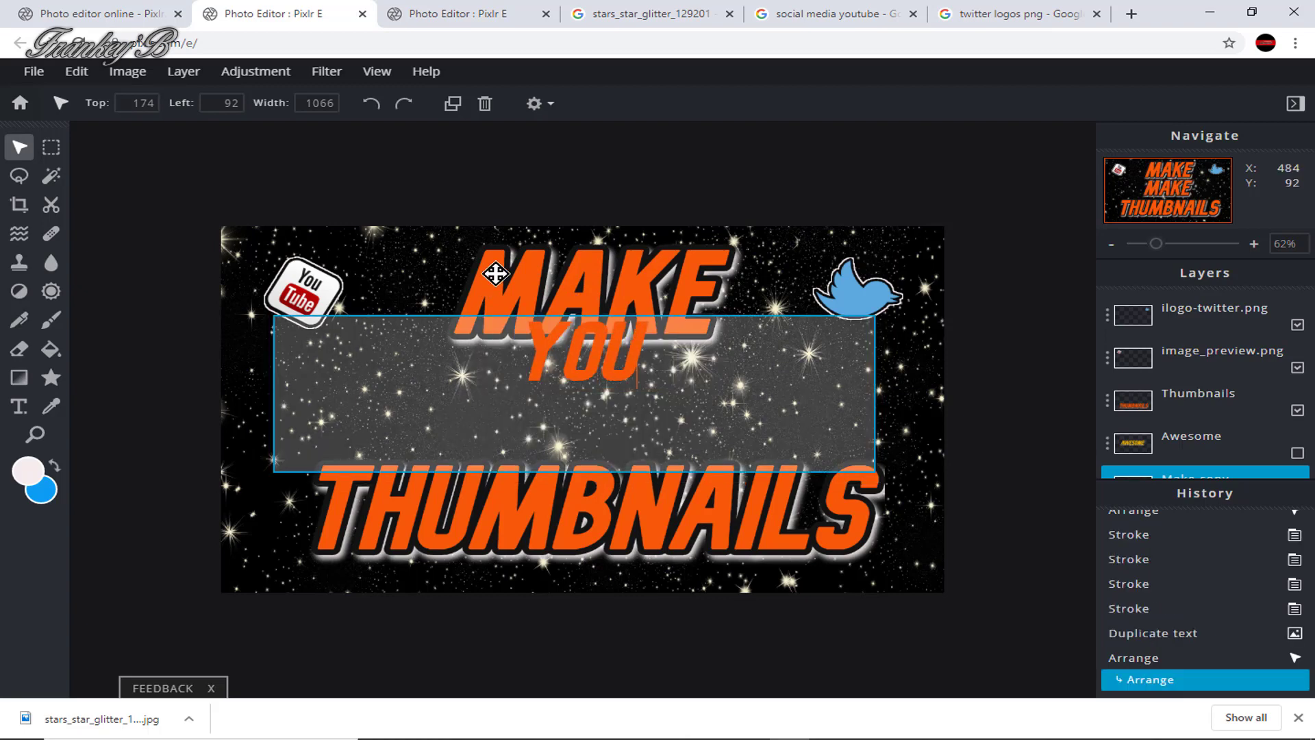
pyautogui.write('TUBE')
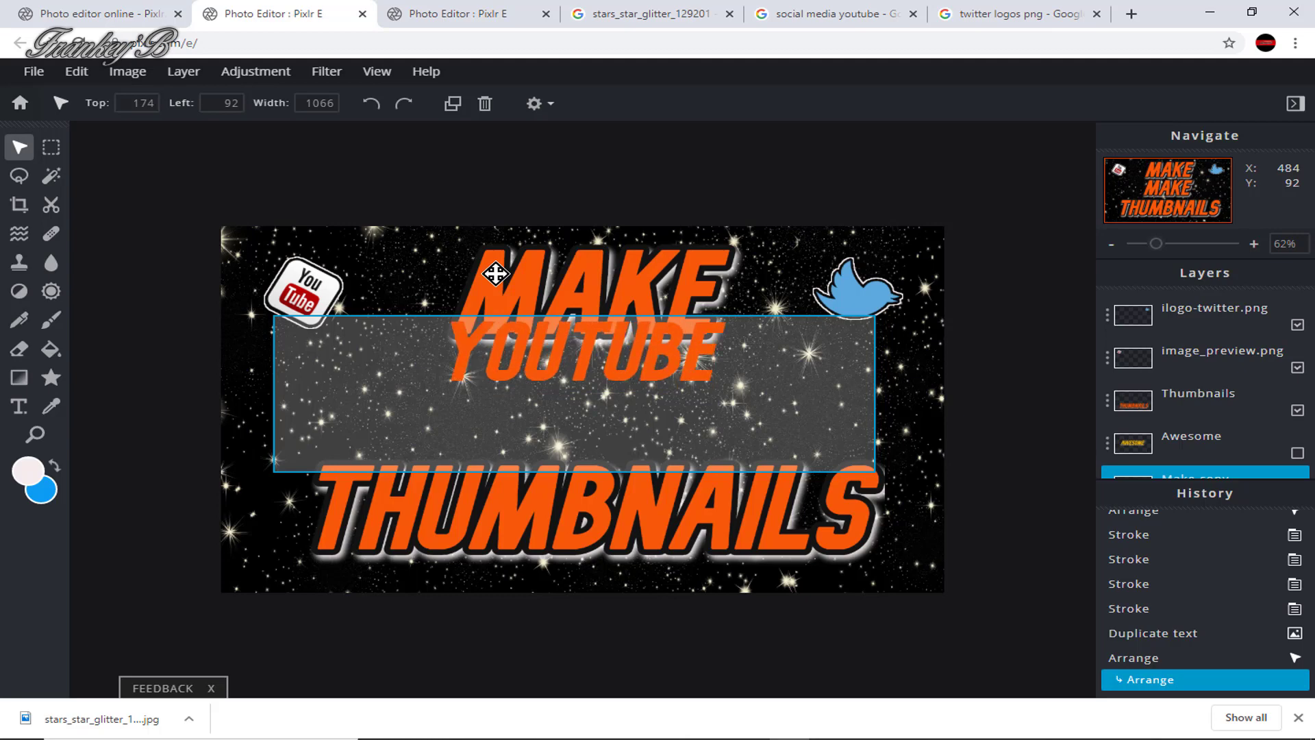
pyautogui.click(916, 429)
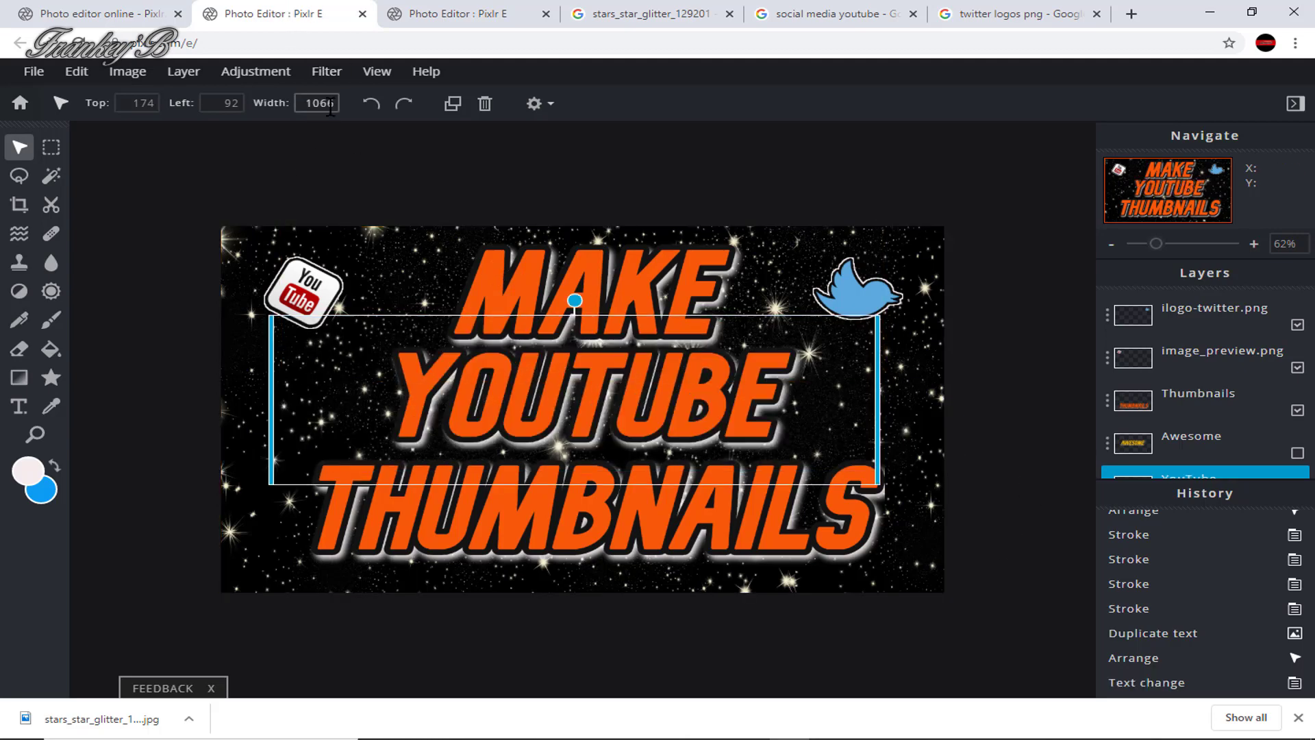
# Step: Shrink the YOUTUBE text from size 230 to 23
pyautogui.click(19, 407)
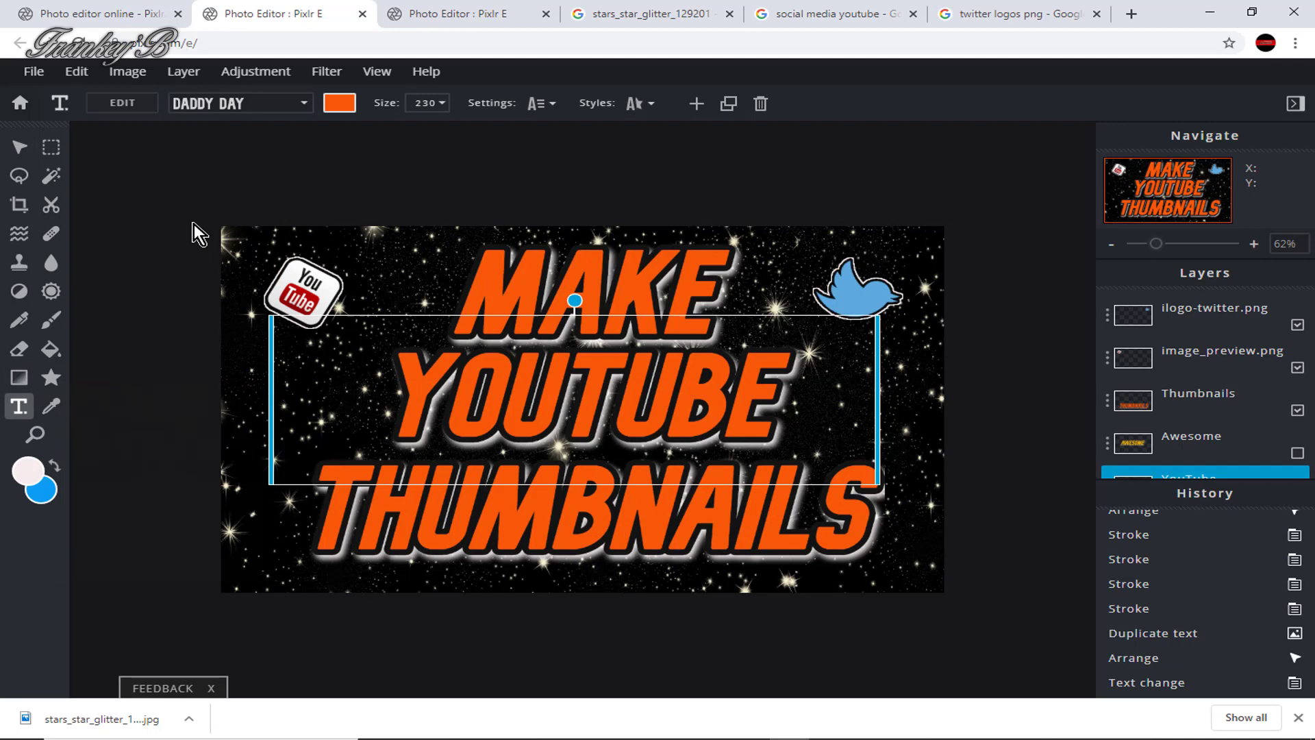
pyautogui.click(441, 105)
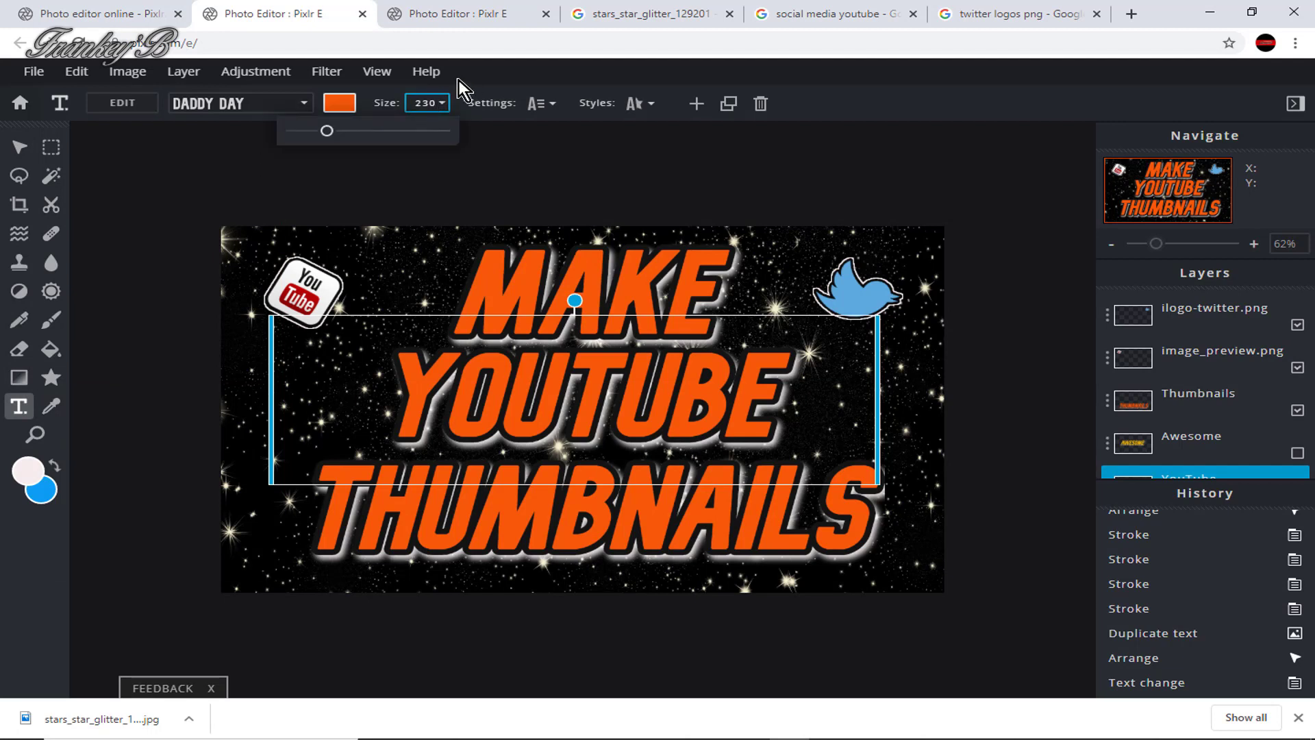
pyautogui.press('BackSpace')
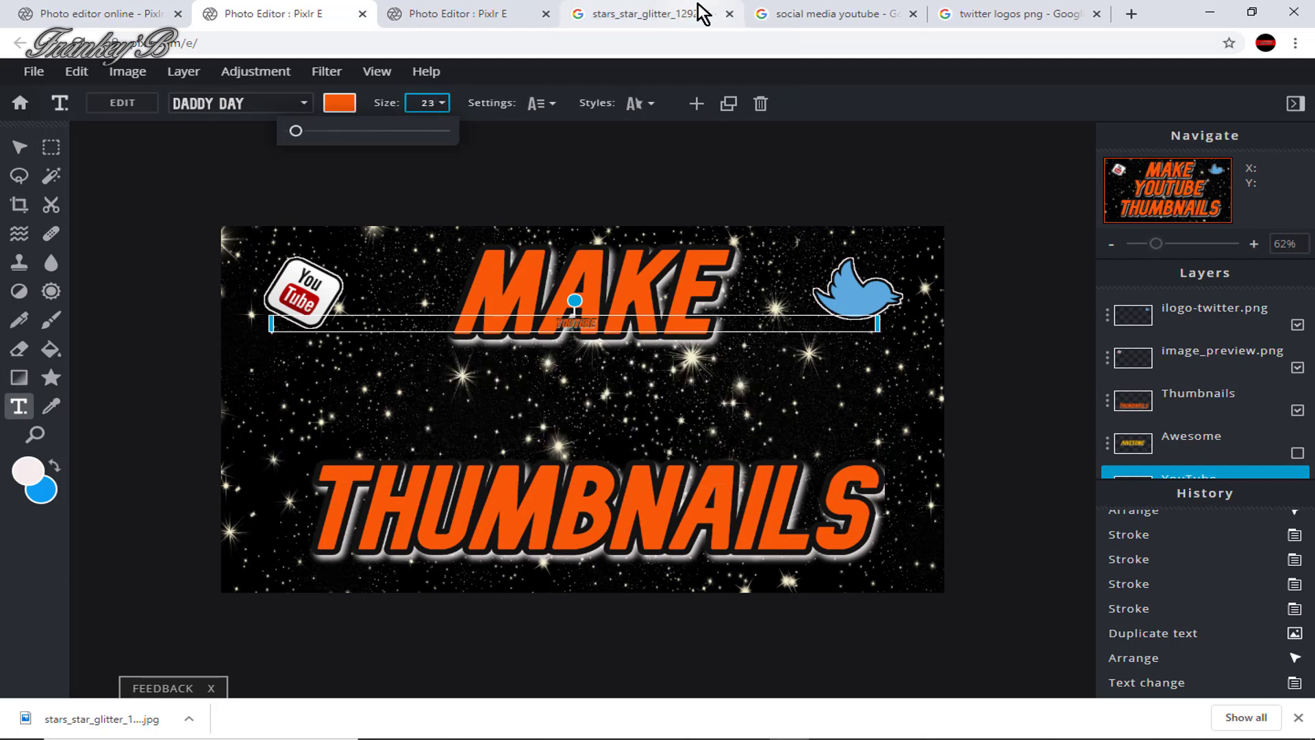
pyautogui.click(420, 341)
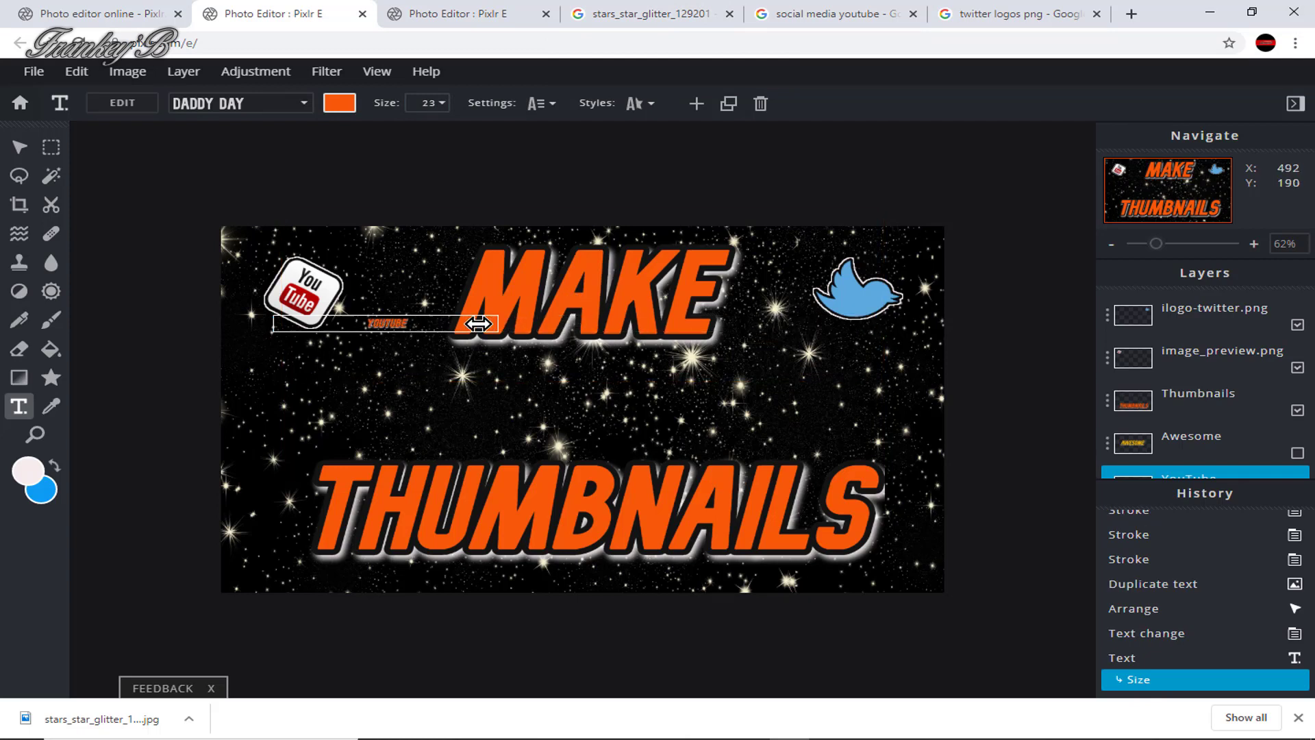
# Step: Place the YOUTUBE label tilted under the YouTube logo and colour it yellow
pyautogui.moveTo(479, 323); pyautogui.dragTo(291, 310)
pyautogui.click(339, 103)
pyautogui.click(640, 508)
pyautogui.click(562, 183)
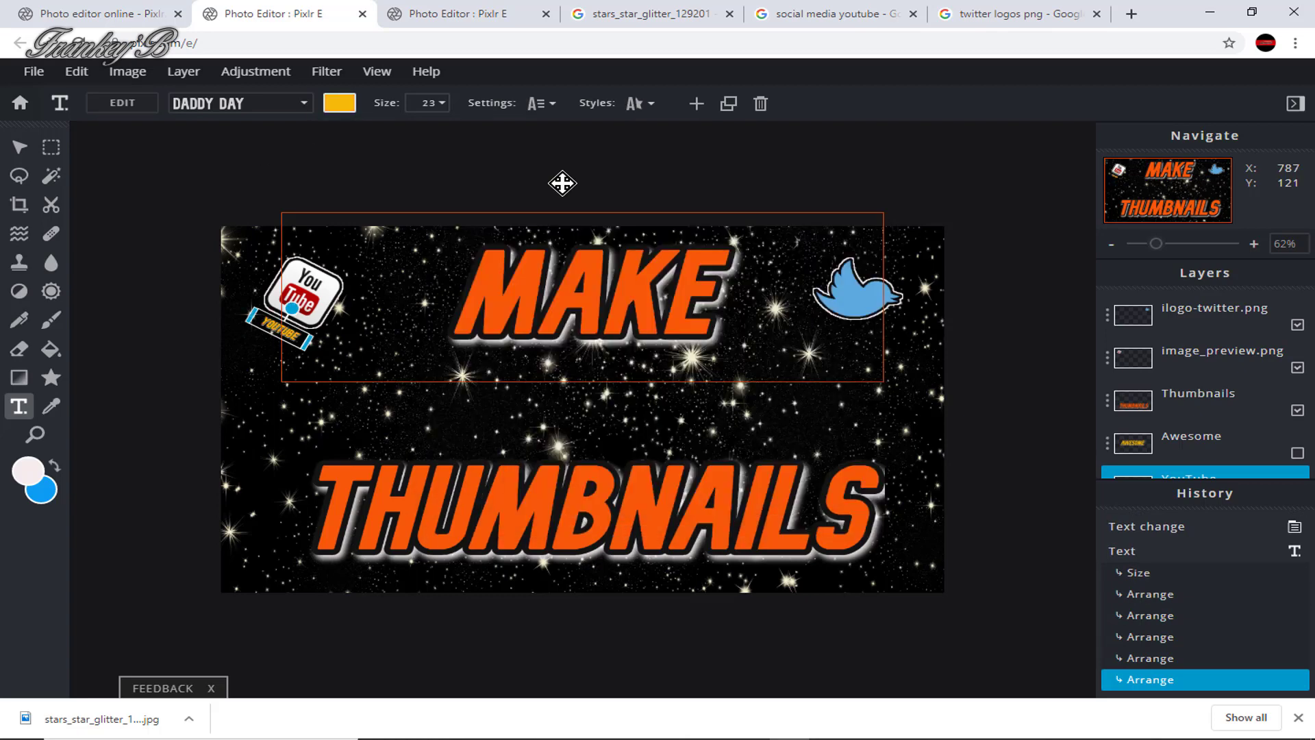
# Step: Make the YOUTUBE label italic, remove its outline, and duplicate it
pyautogui.click(541, 103)
pyautogui.click(383, 351)
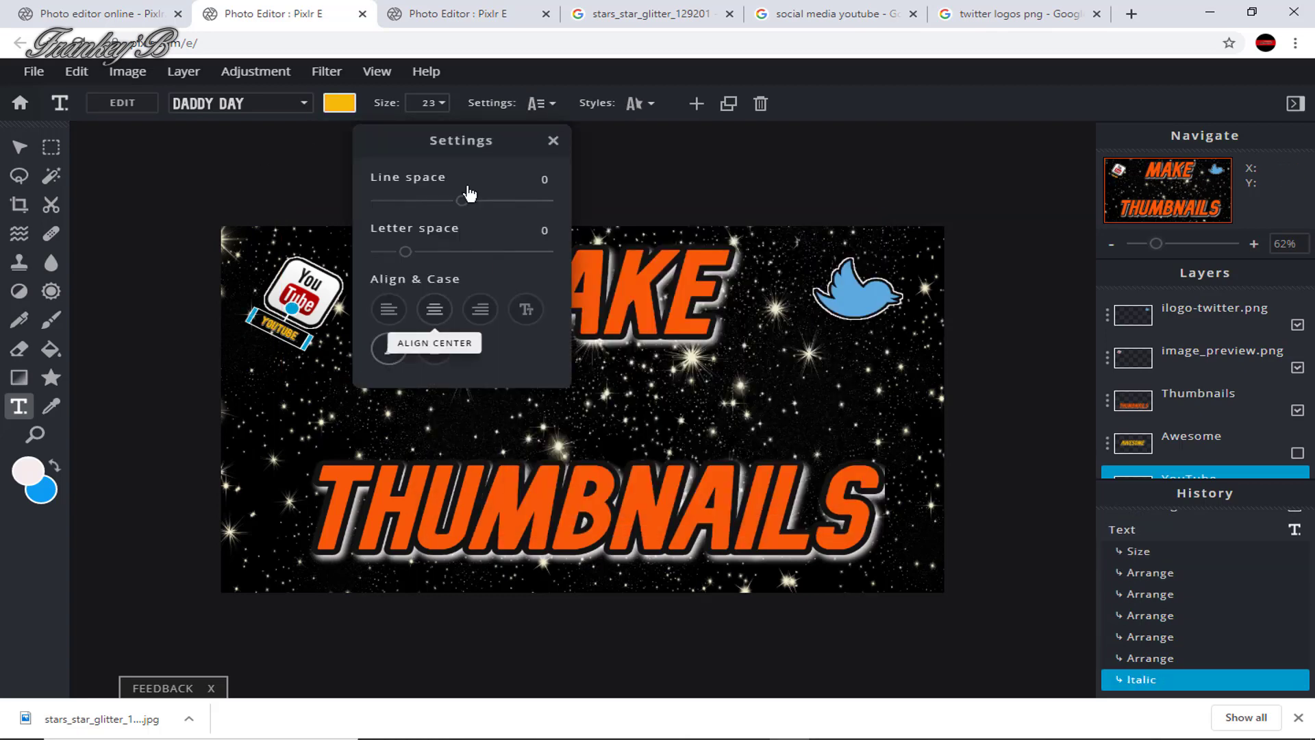
pyautogui.click(553, 143)
pyautogui.click(650, 104)
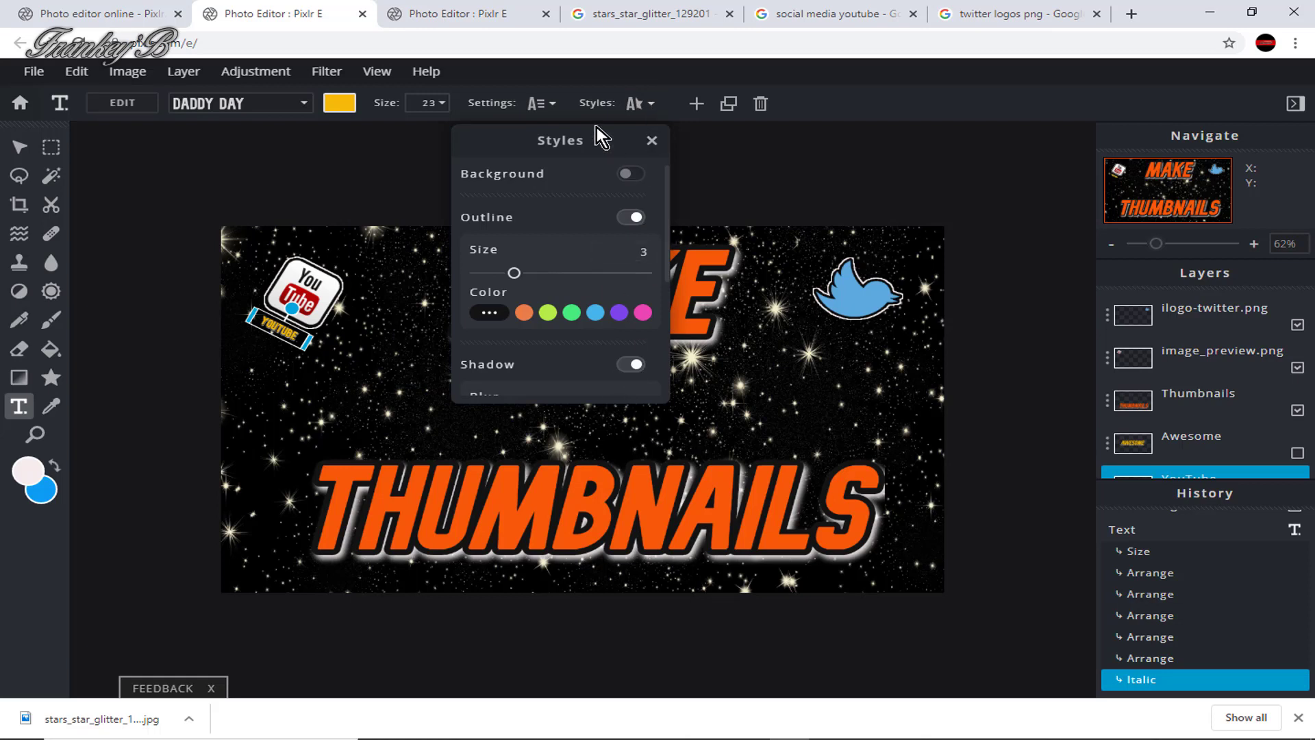
pyautogui.click(630, 217)
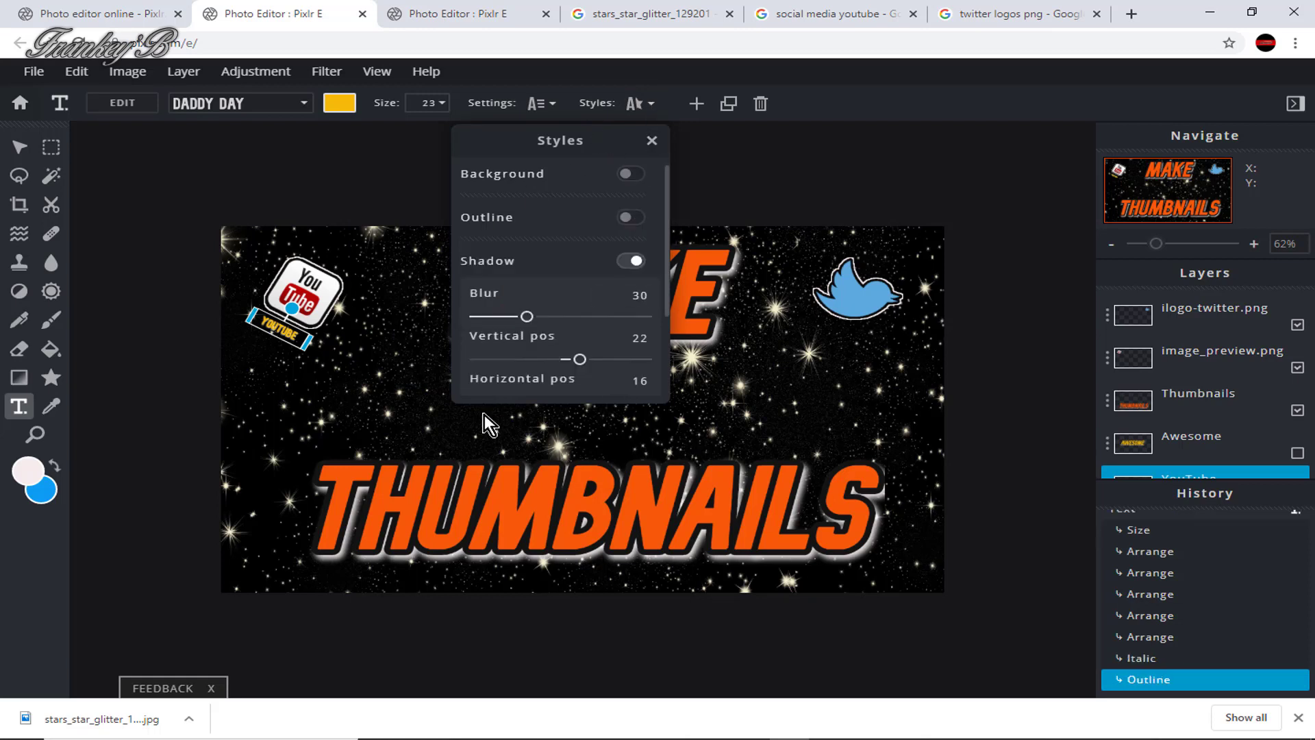
pyautogui.click(652, 140)
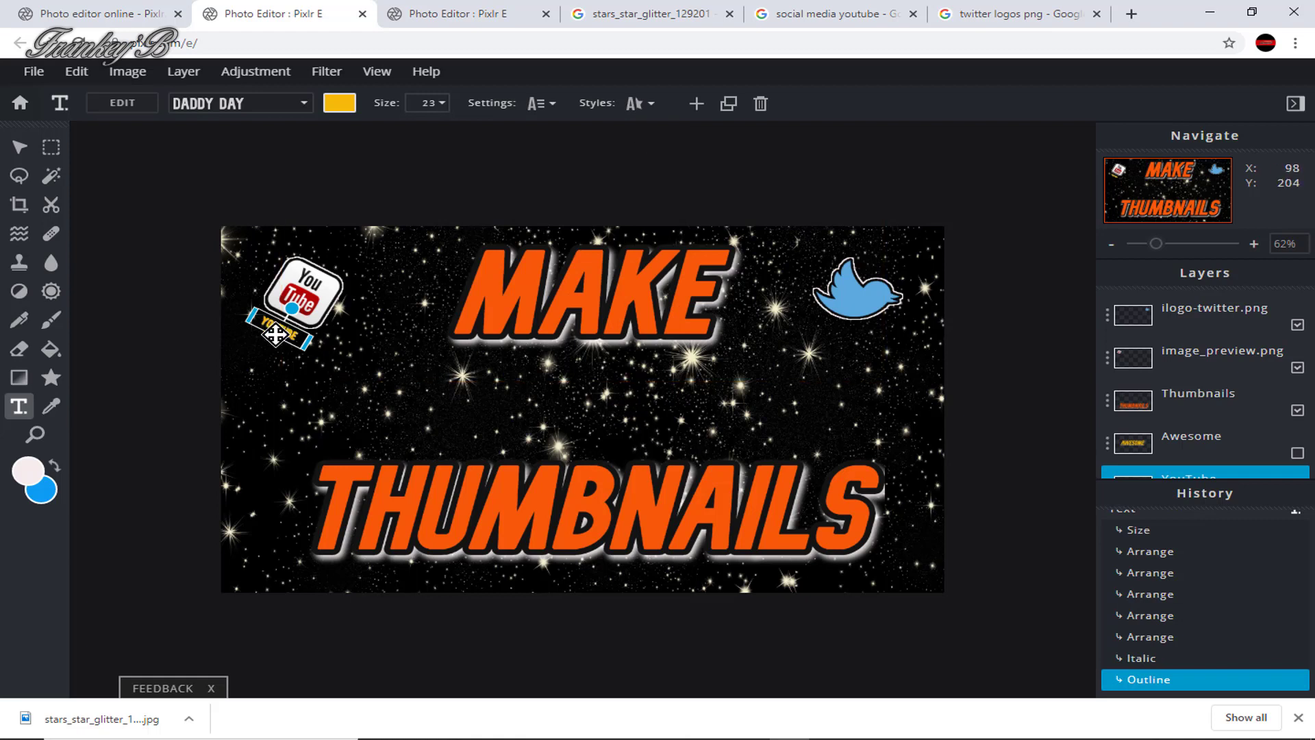
pyautogui.click(728, 103)
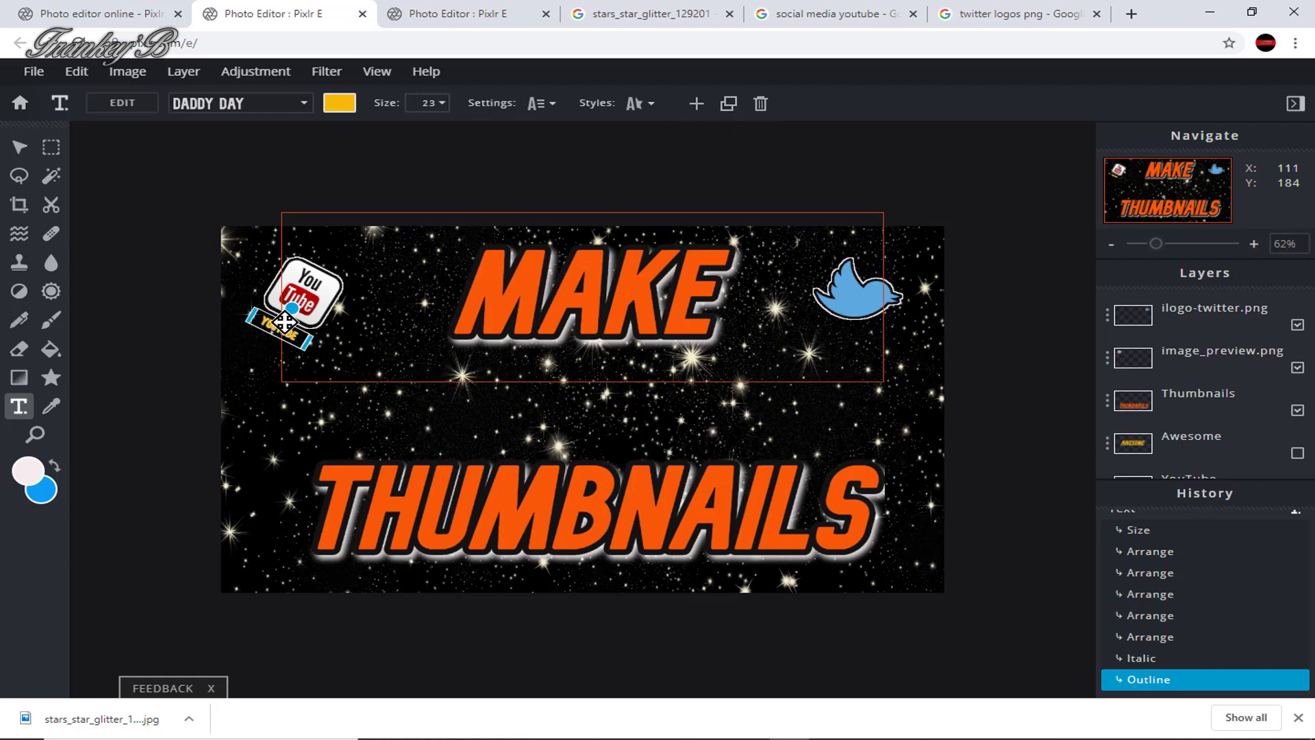
# Step: Move the copied label beneath the Twitter bird and change its text to TWITTER
pyautogui.moveTo(611, 363); pyautogui.dragTo(831, 327)
pyautogui.doubleClick(831, 327)
pyautogui.write('TW')
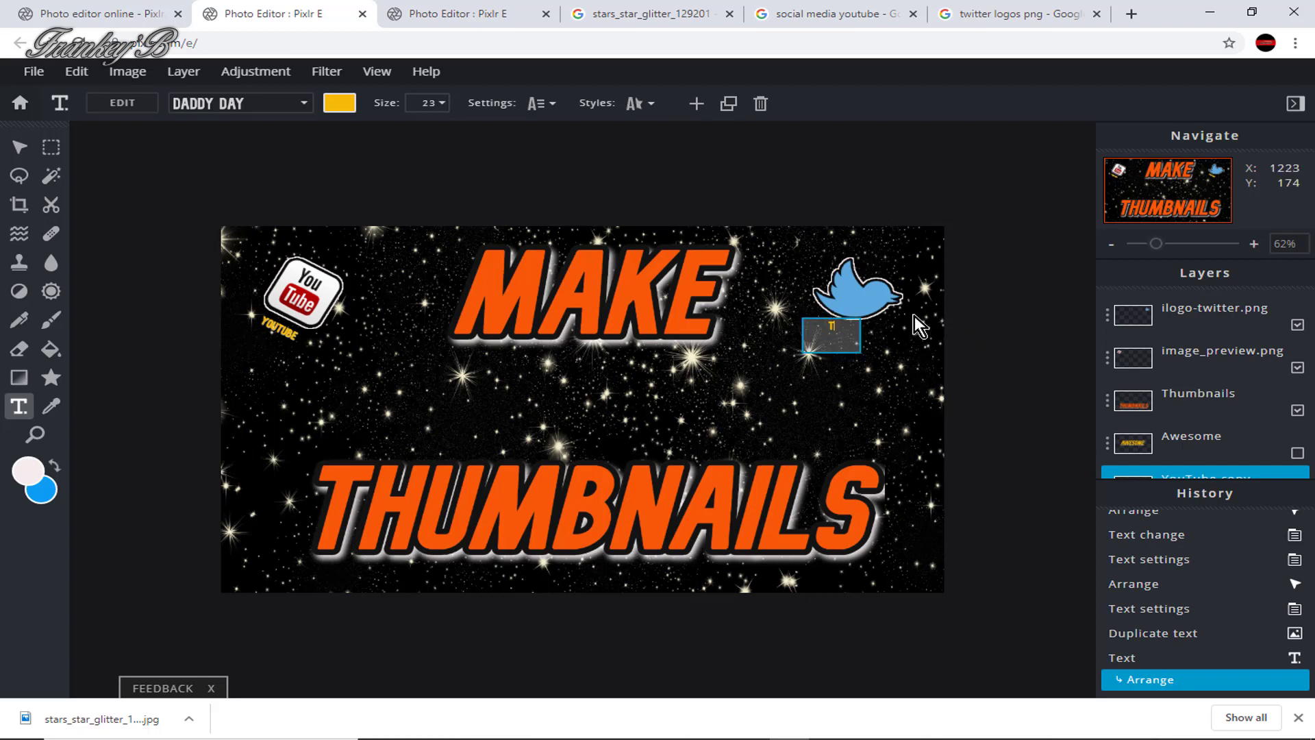
pyautogui.write('ITTER')
pyautogui.click(988, 387)
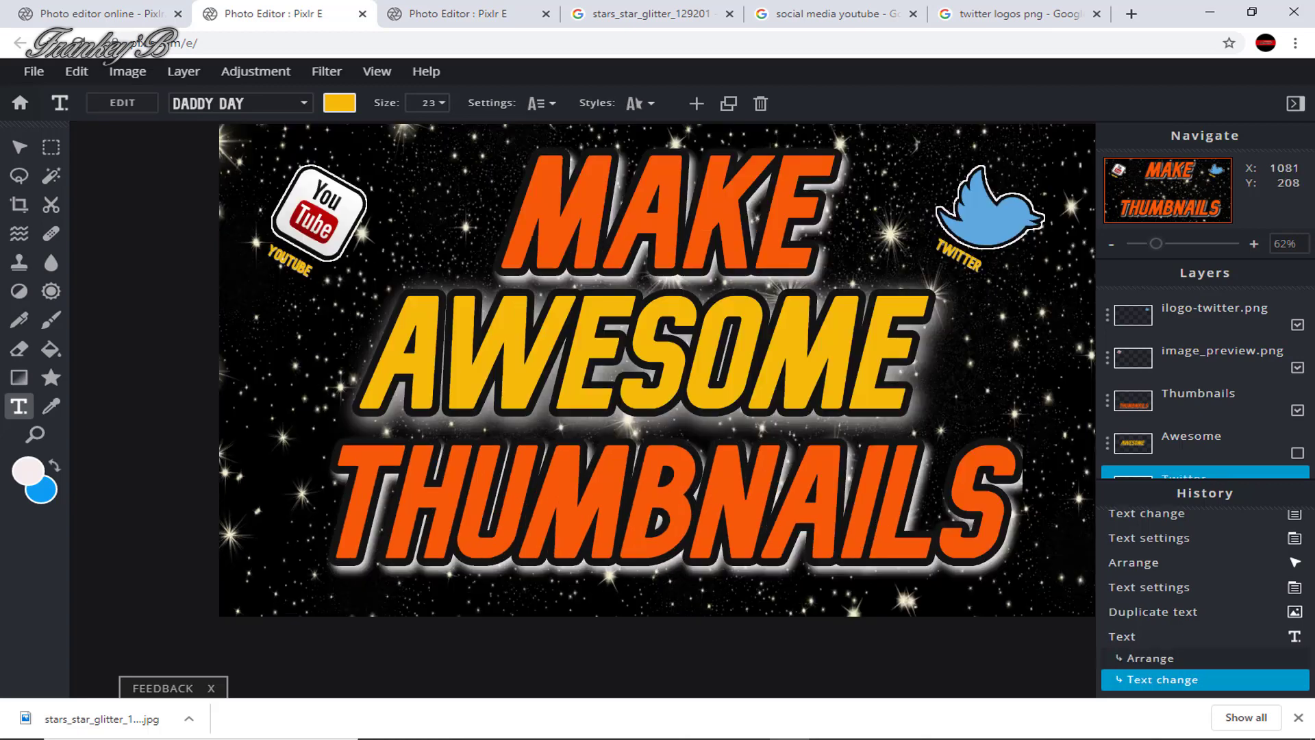
pyautogui.press('Escape')
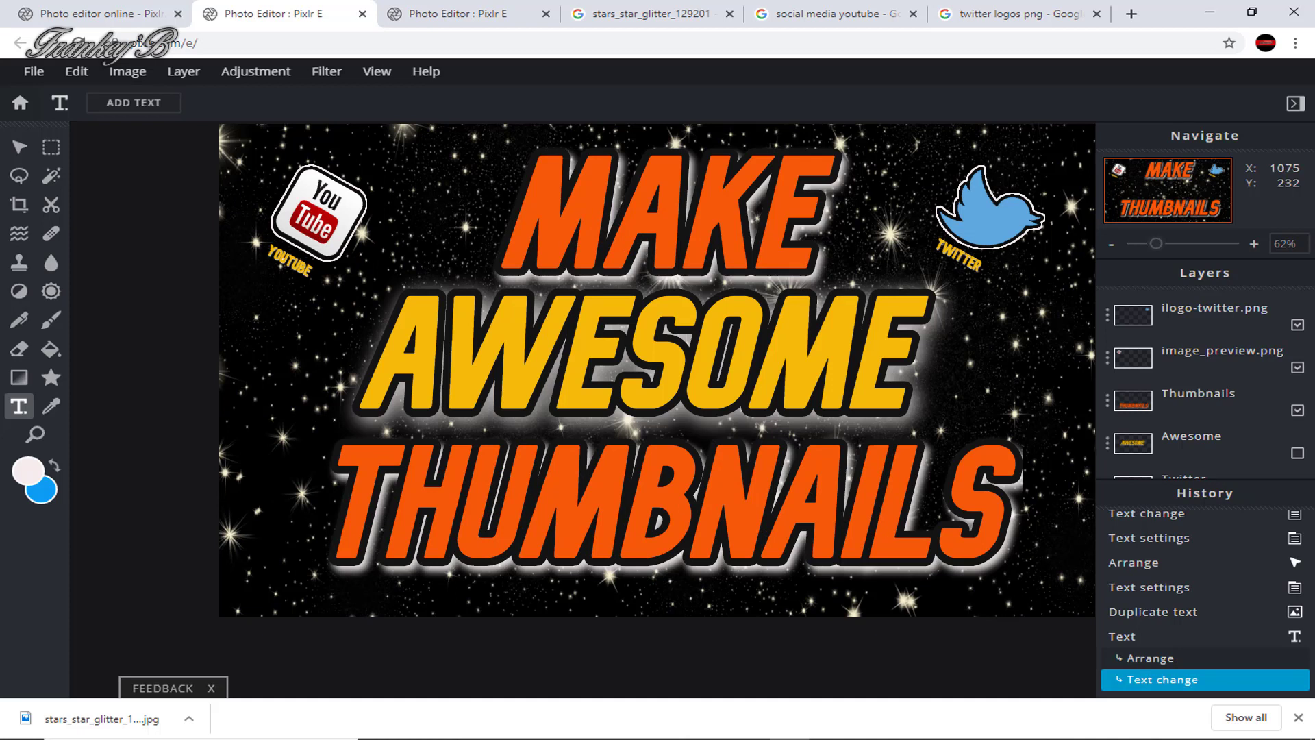
pyautogui.click(964, 262)
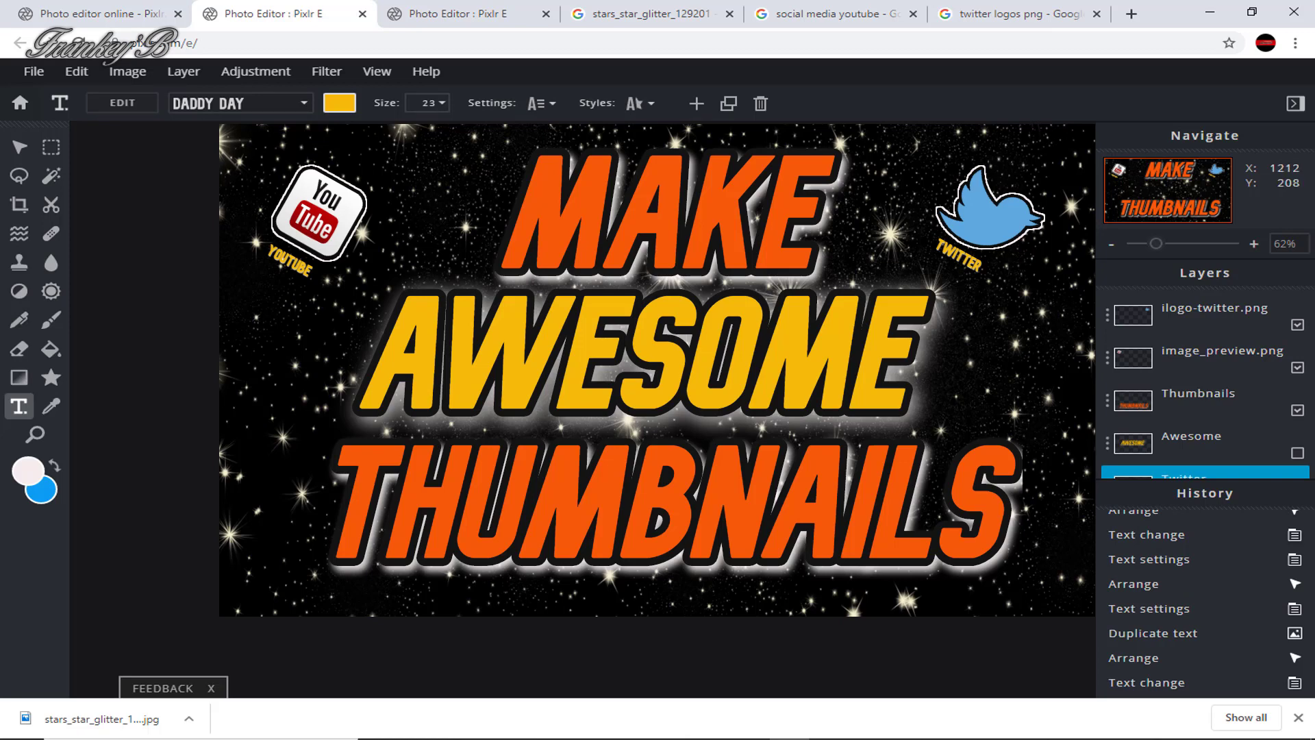
# Step: Set up the export as Thumbnails in PNG format at 1280×720
pyautogui.press('Escape')
pyautogui.hotkey('ctrl', 's')
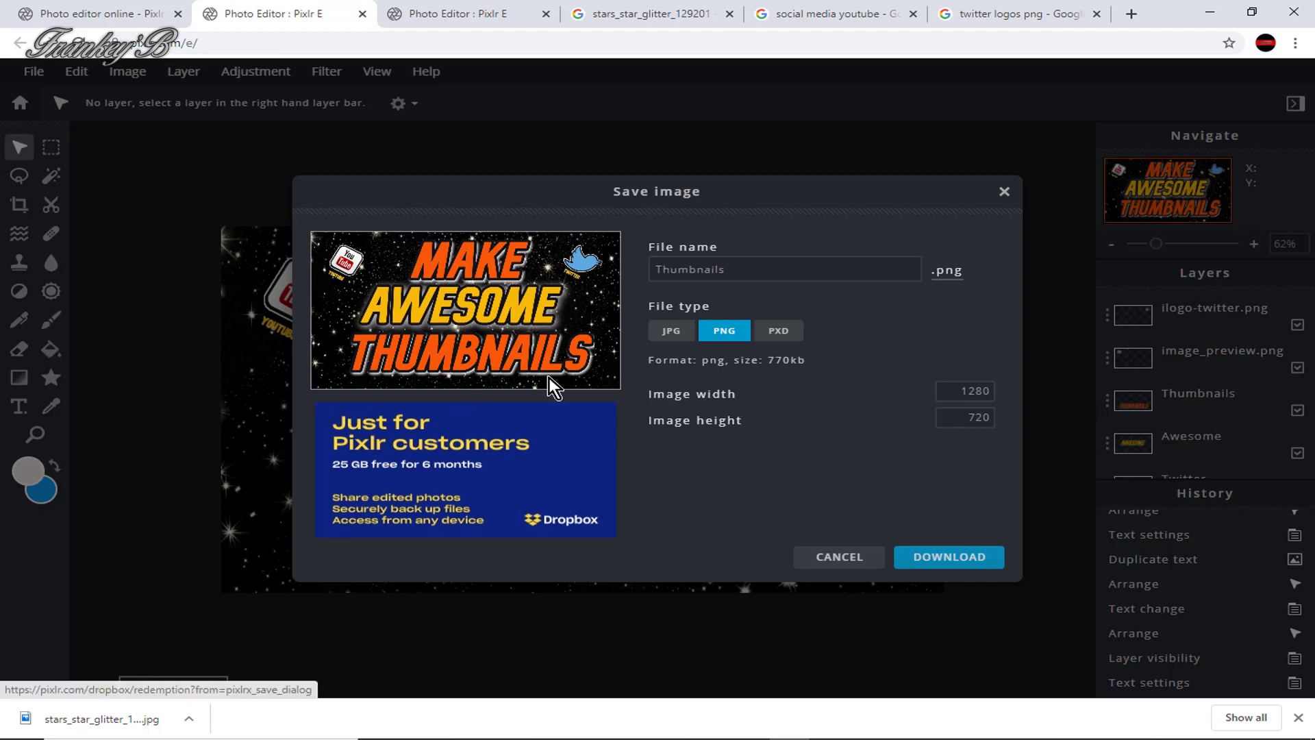
pyautogui.click(653, 271)
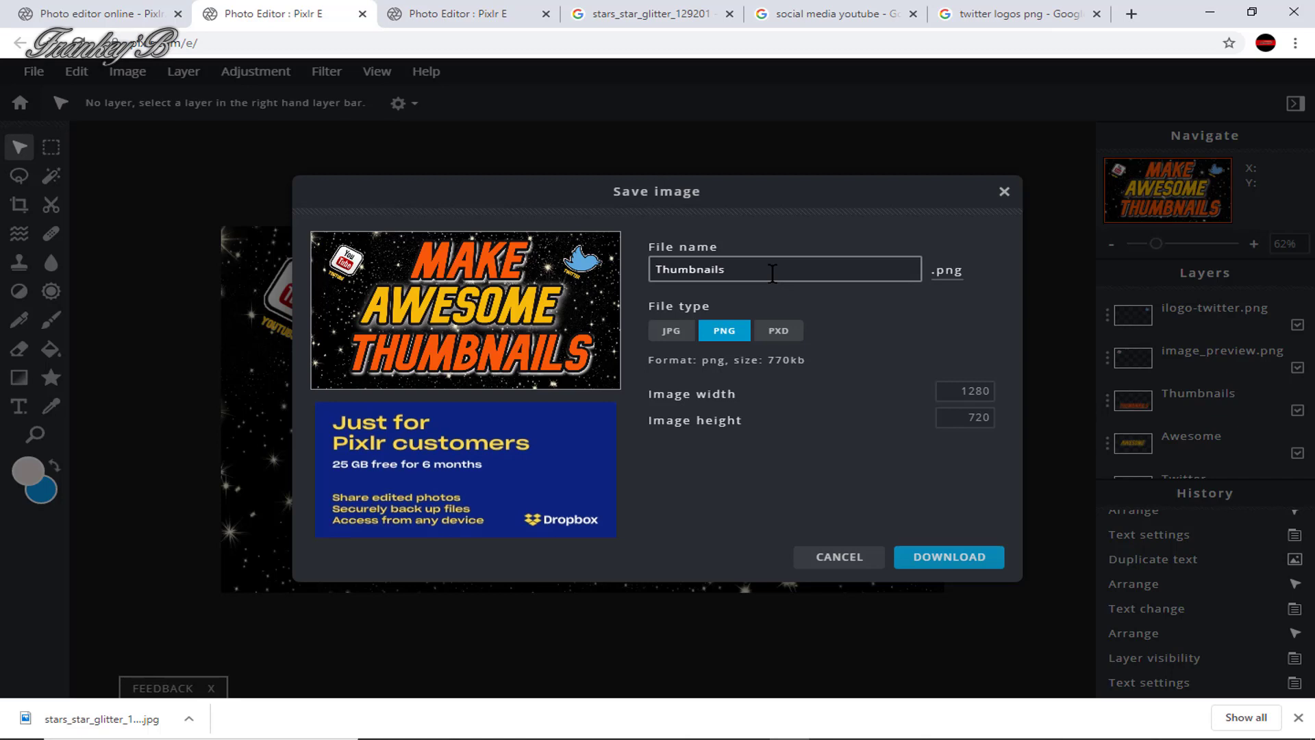
pyautogui.click(678, 333)
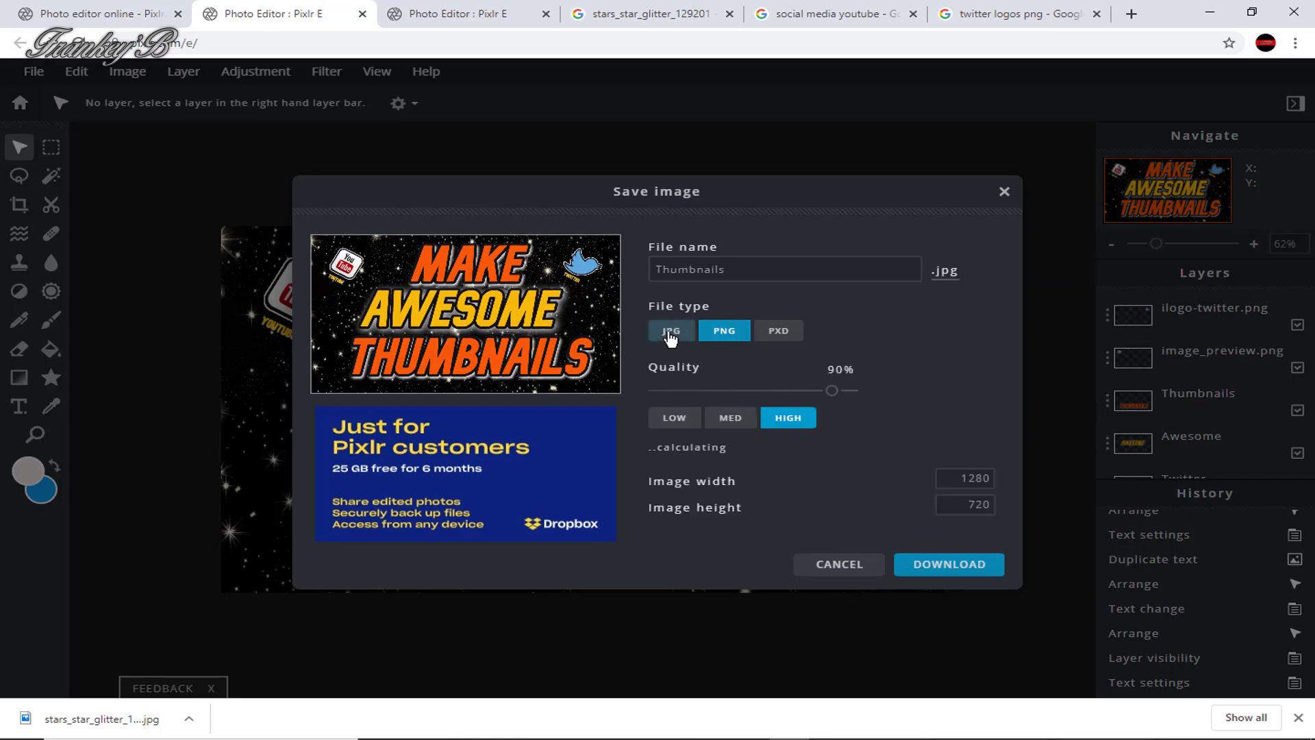
pyautogui.click(723, 334)
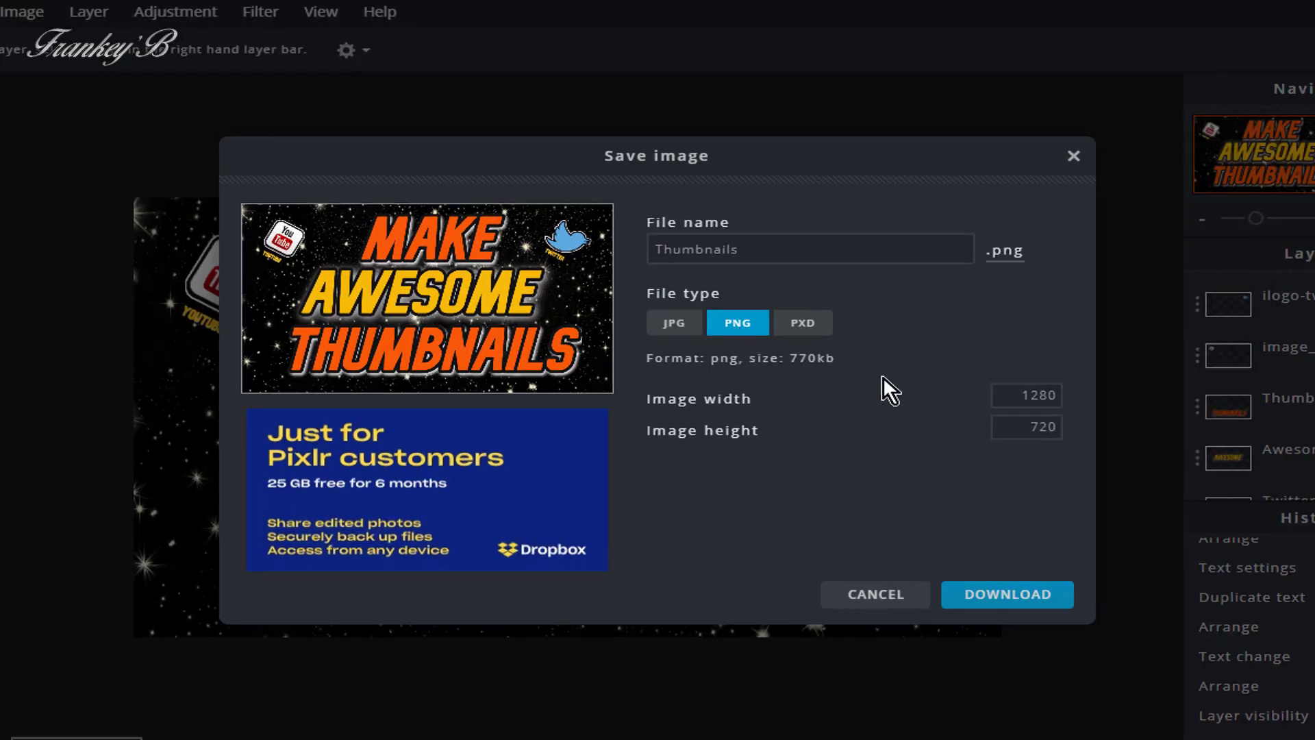
pyautogui.click(1041, 396)
# Step: Download Thumbnails.png, then go from Customise Channel to the channel's Video Manager
pyautogui.click(1010, 603)
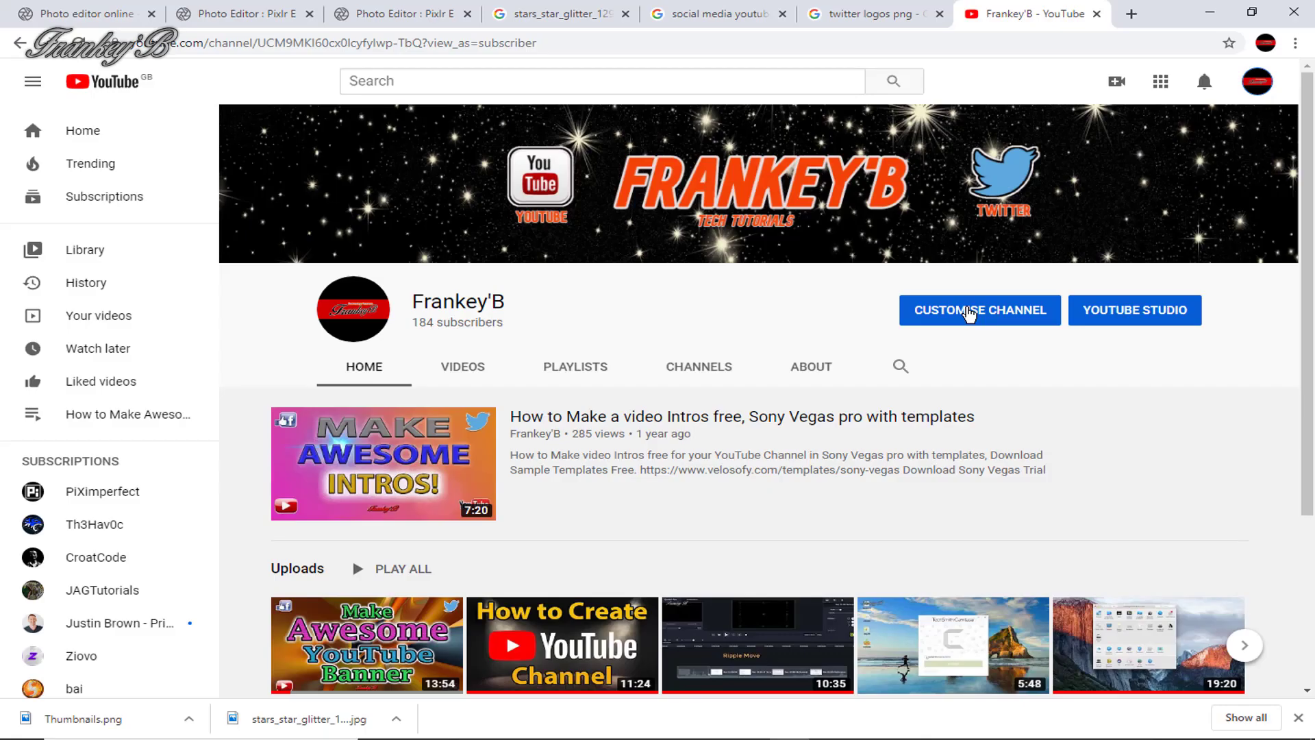
pyautogui.click(958, 317)
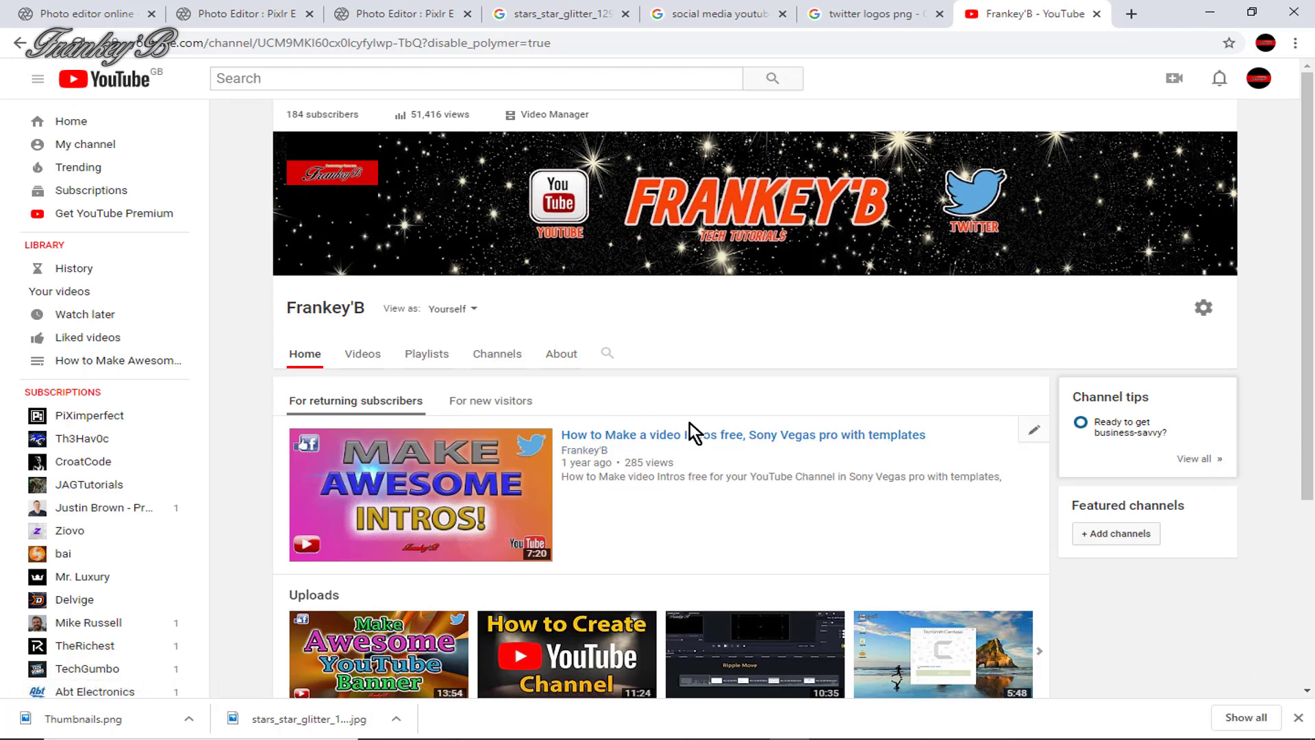
pyautogui.scroll(-2, 689, 421)
pyautogui.scroll(2, 690, 422)
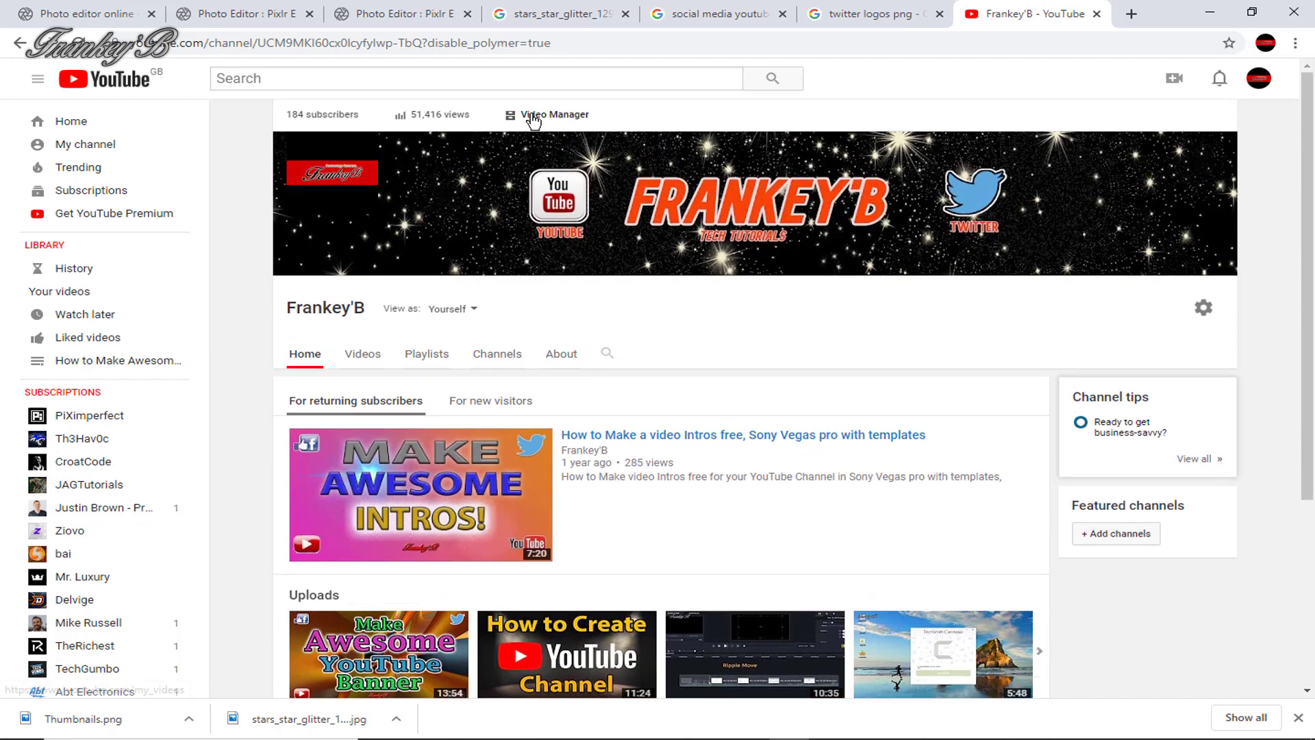
pyautogui.click(526, 114)
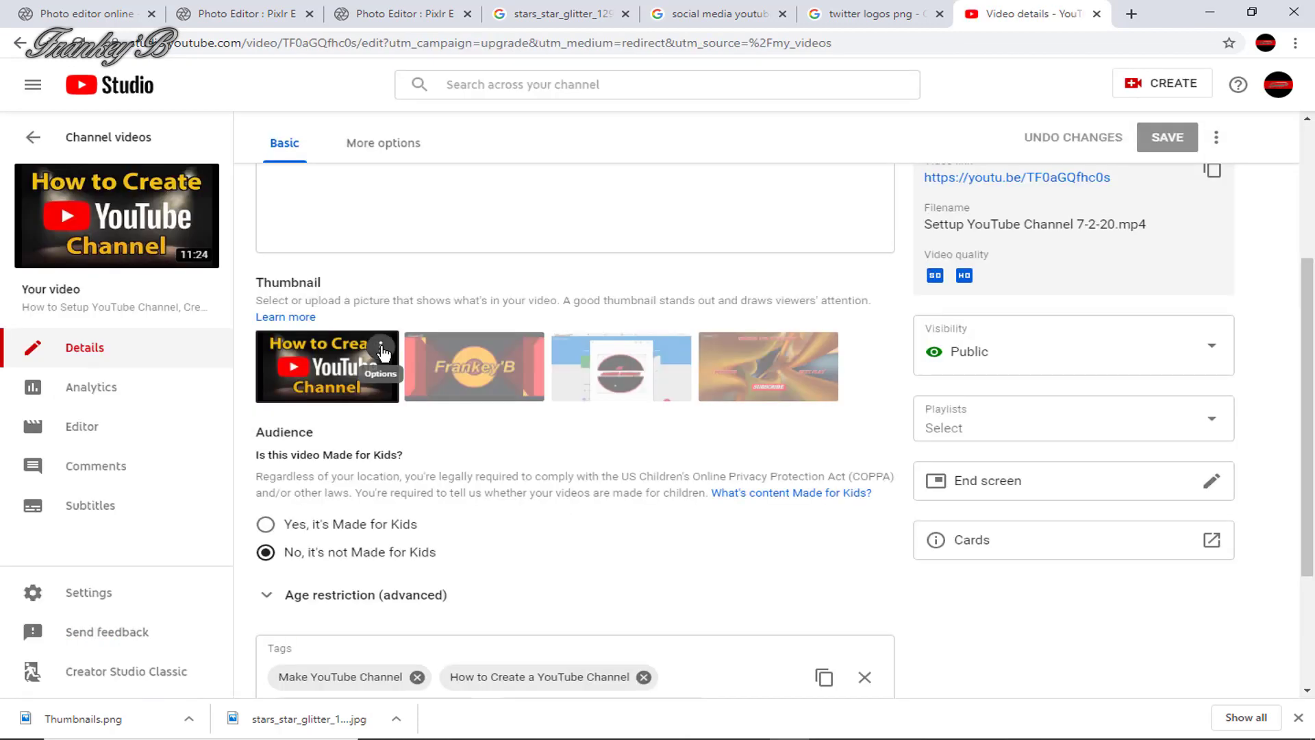
# Step: Replace the video's custom thumbnail with the Thumbnails 2 image
pyautogui.click(381, 351)
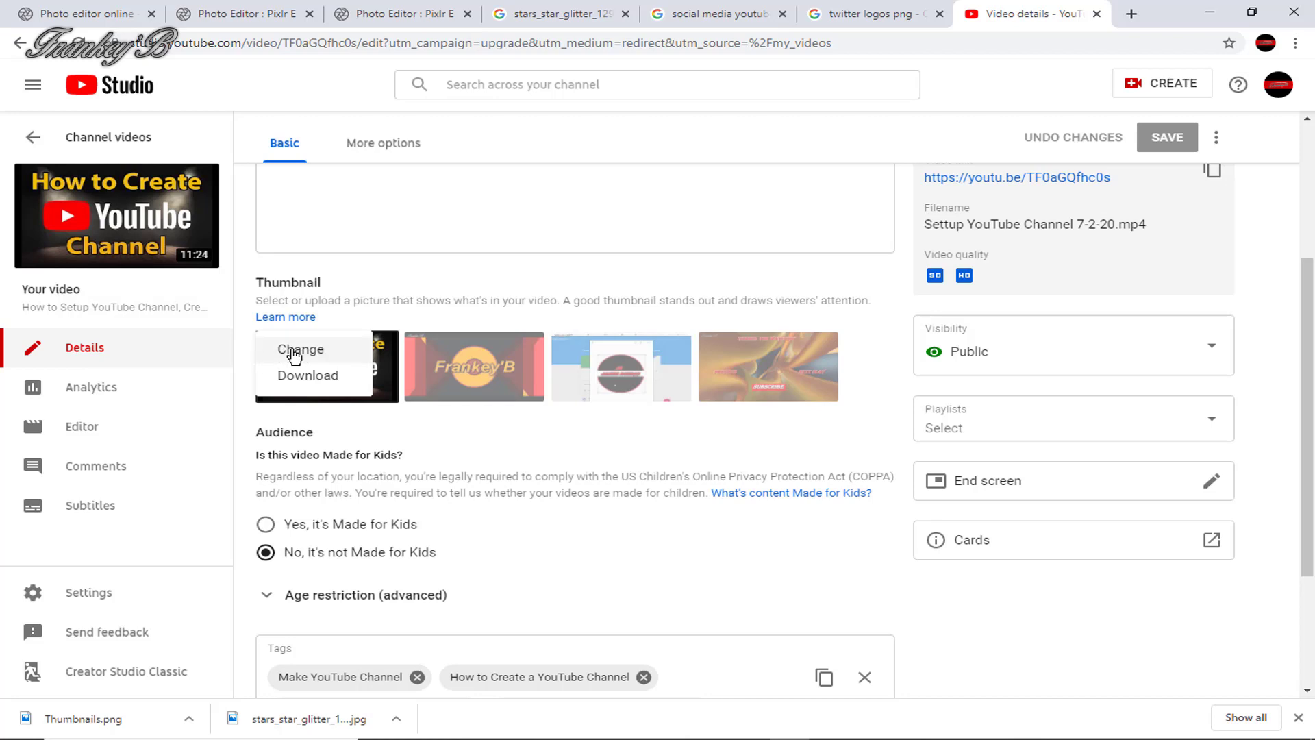
pyautogui.click(294, 351)
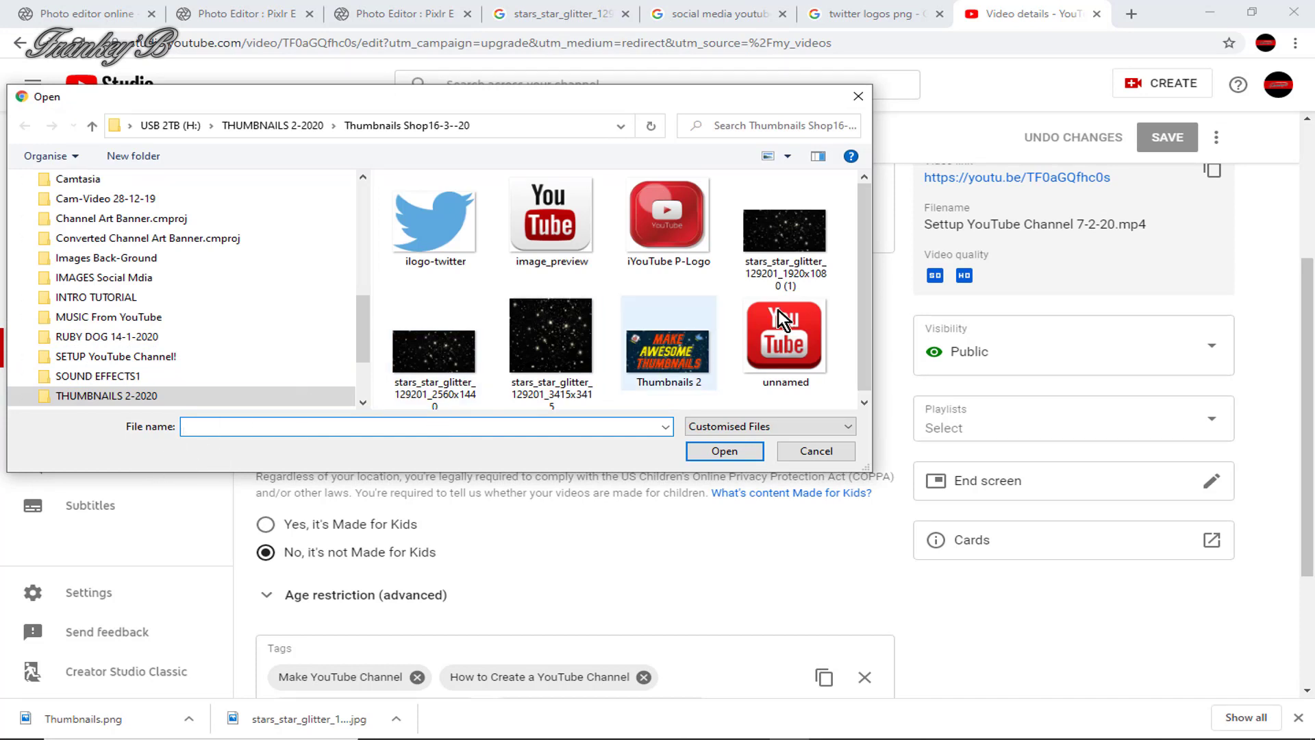
pyautogui.click(668, 354)
pyautogui.click(715, 451)
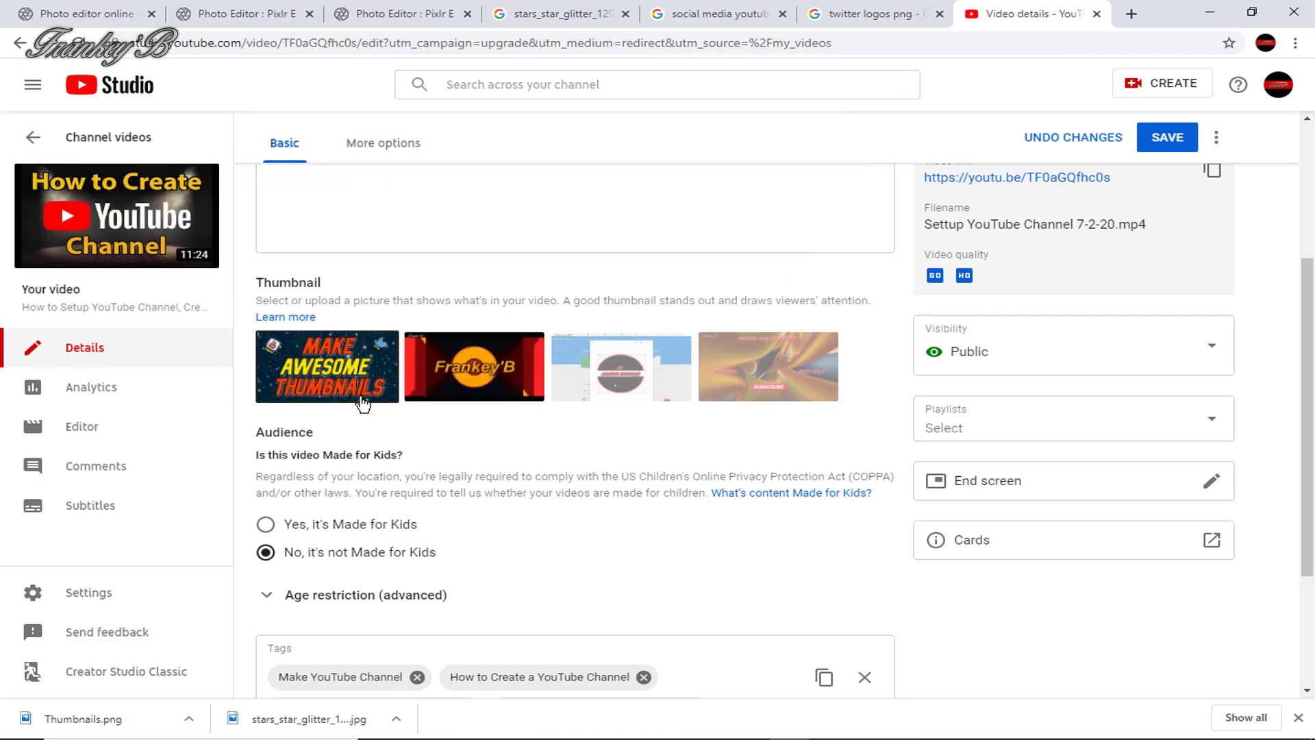
pyautogui.moveTo(281, 387)
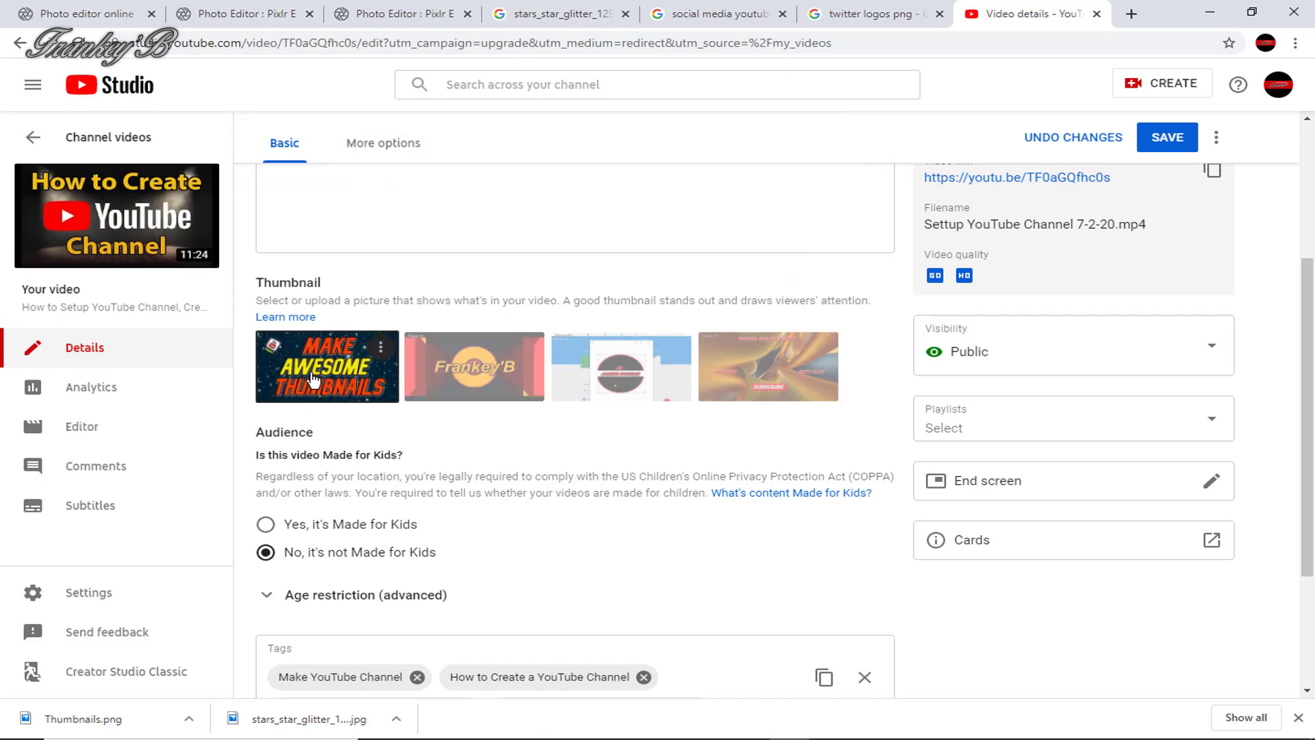